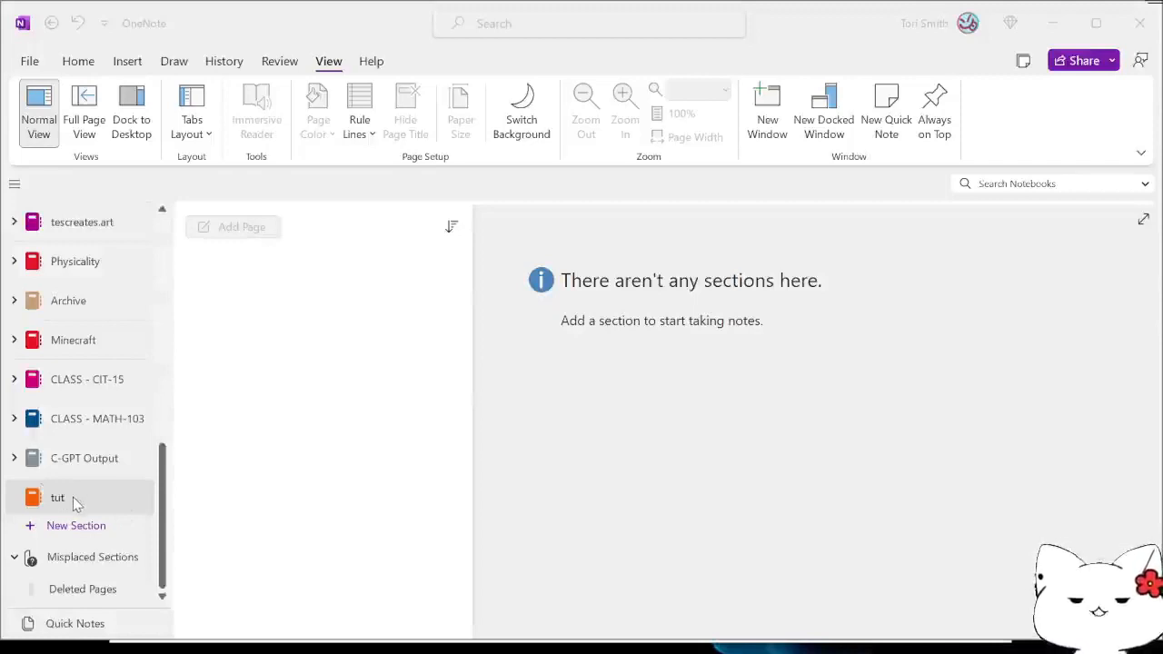
right_click(75, 498)
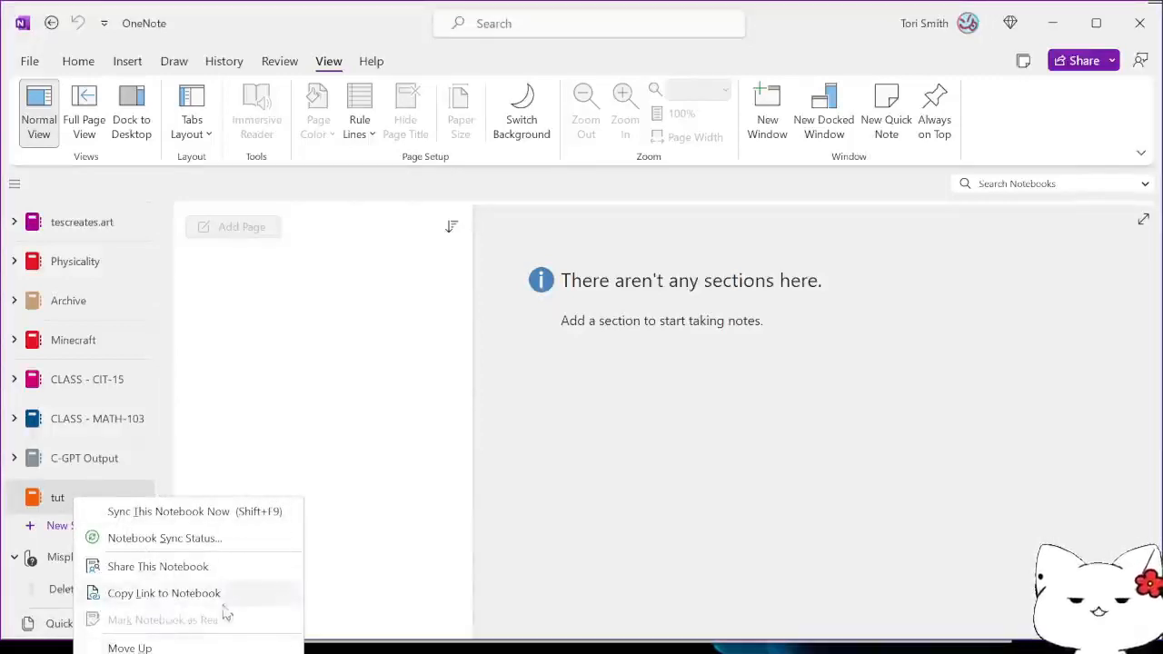
left_click(323, 487)
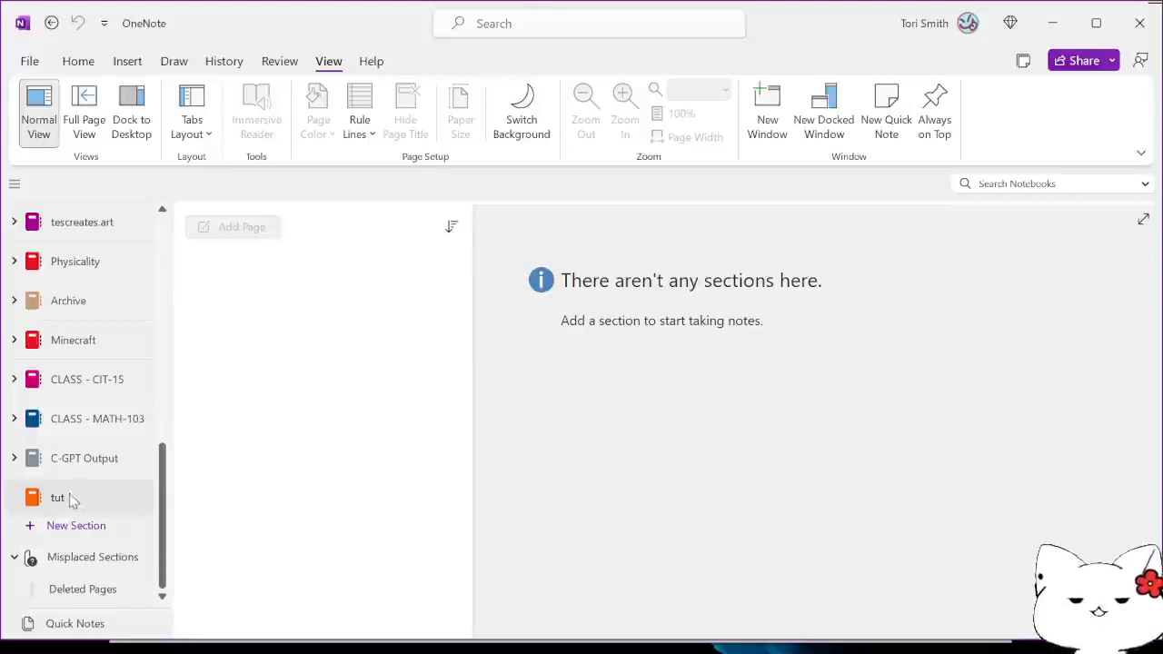
Add a first section to the tut notebook and rename it CATS.
left_click(81, 526)
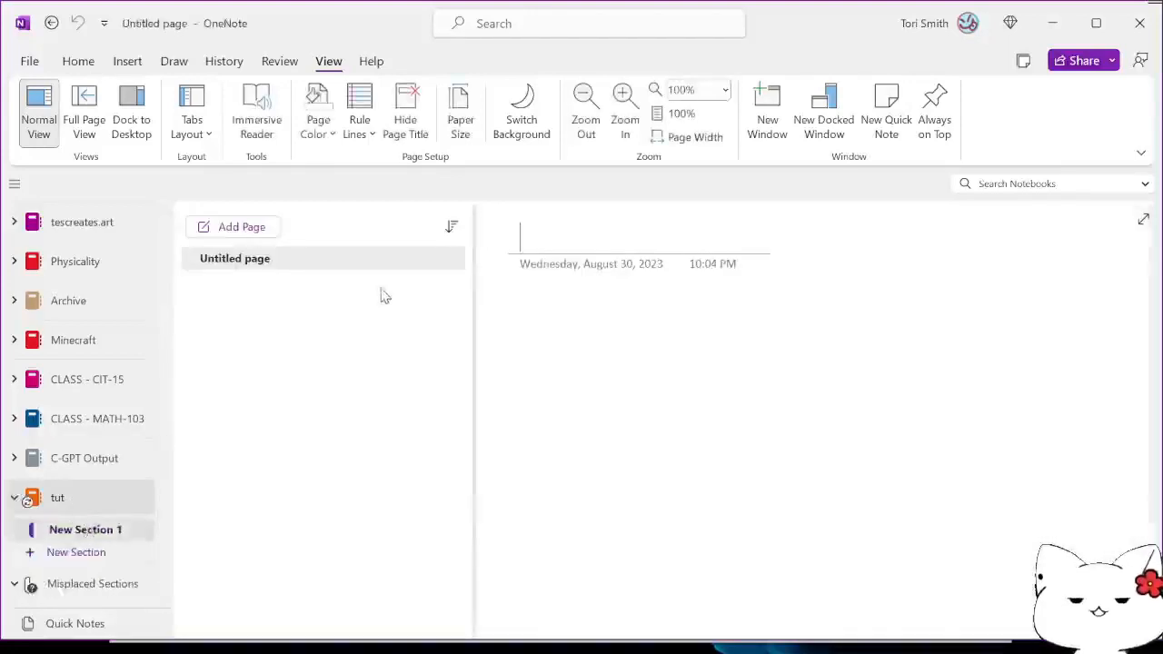
right_click(77, 530)
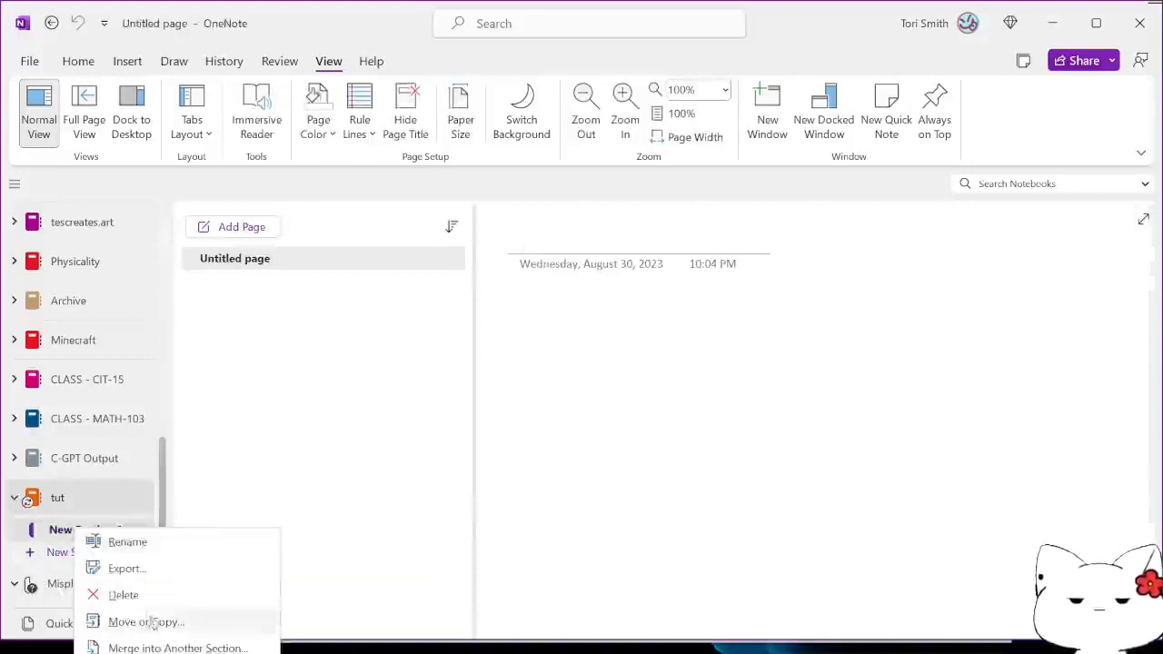
left_click(295, 461)
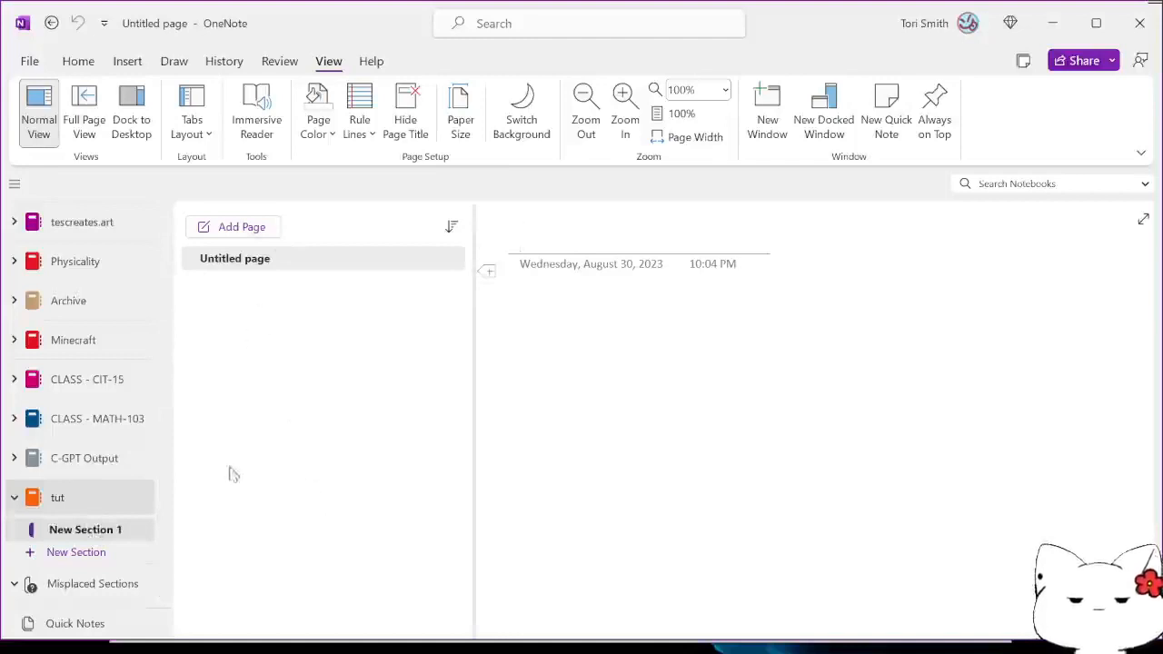
right_click(82, 538)
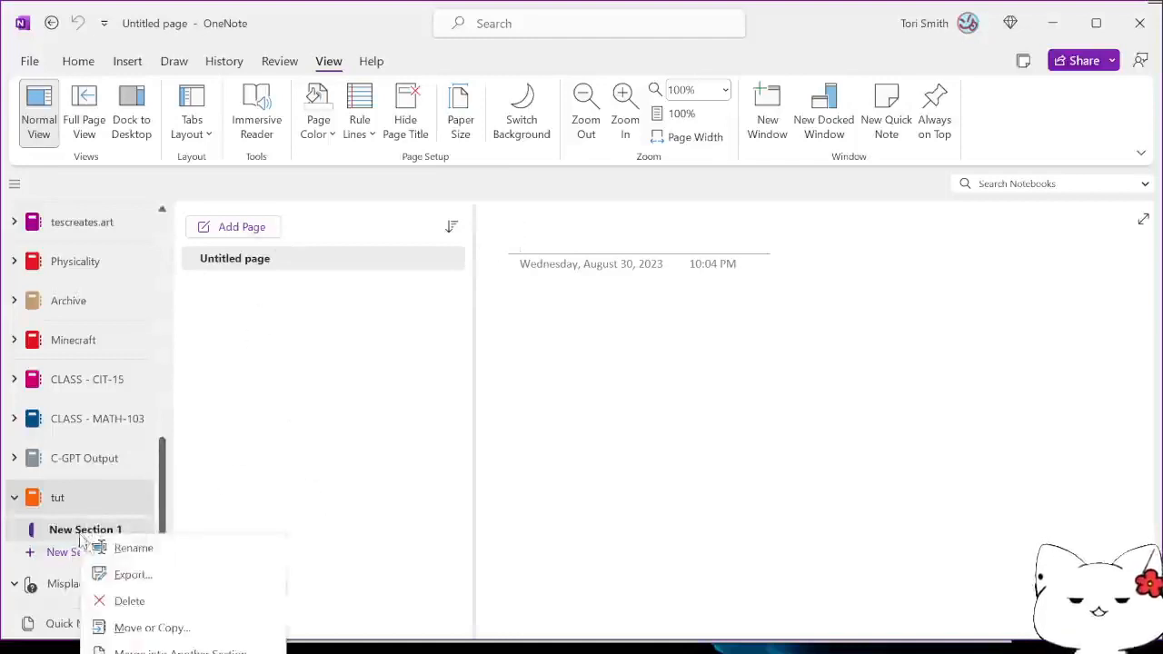
left_click(143, 549)
type("CAT")
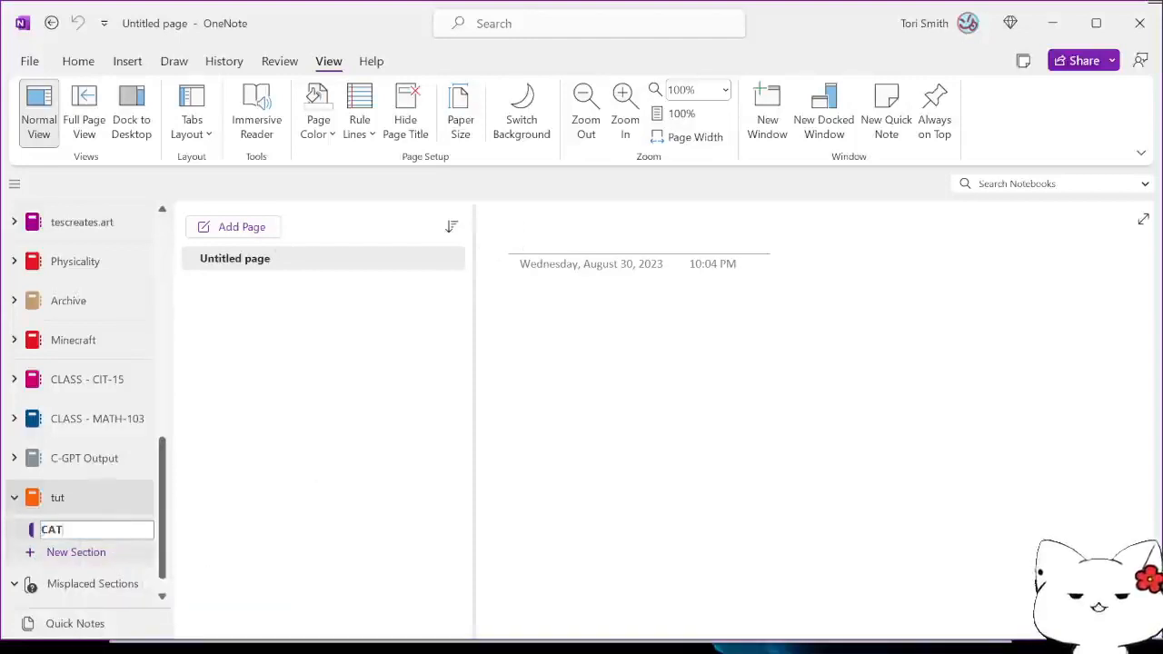
type("S")
key("Return")
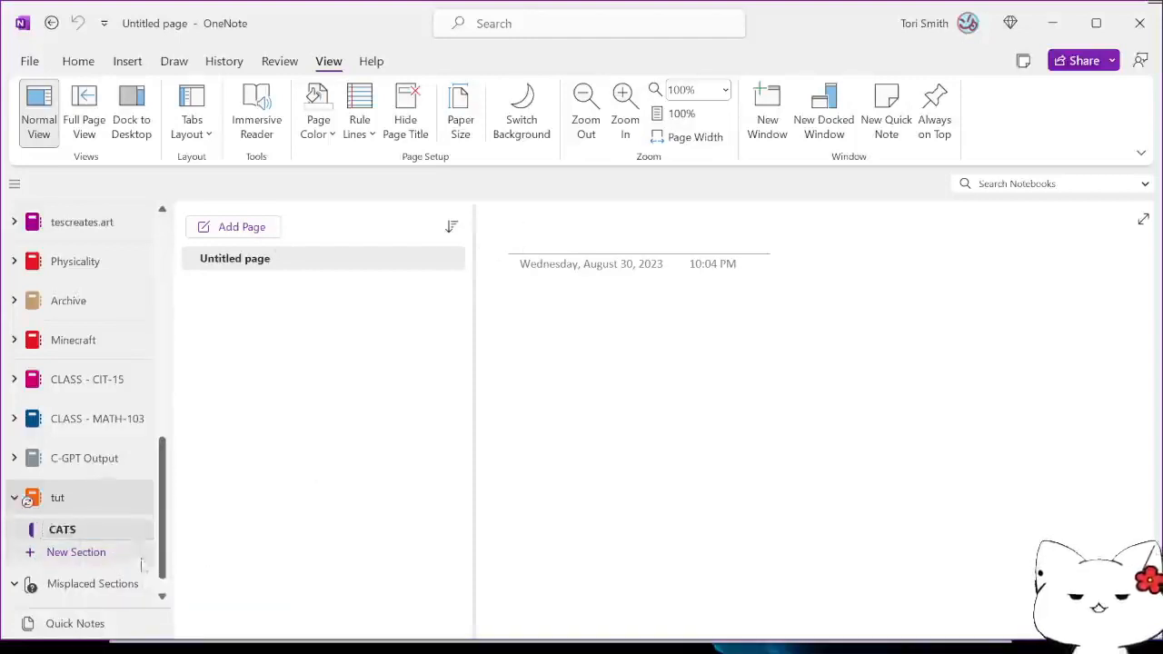
Add a second section to the tut notebook, rename it DOGS, and return to the CATS section.
left_click(116, 555)
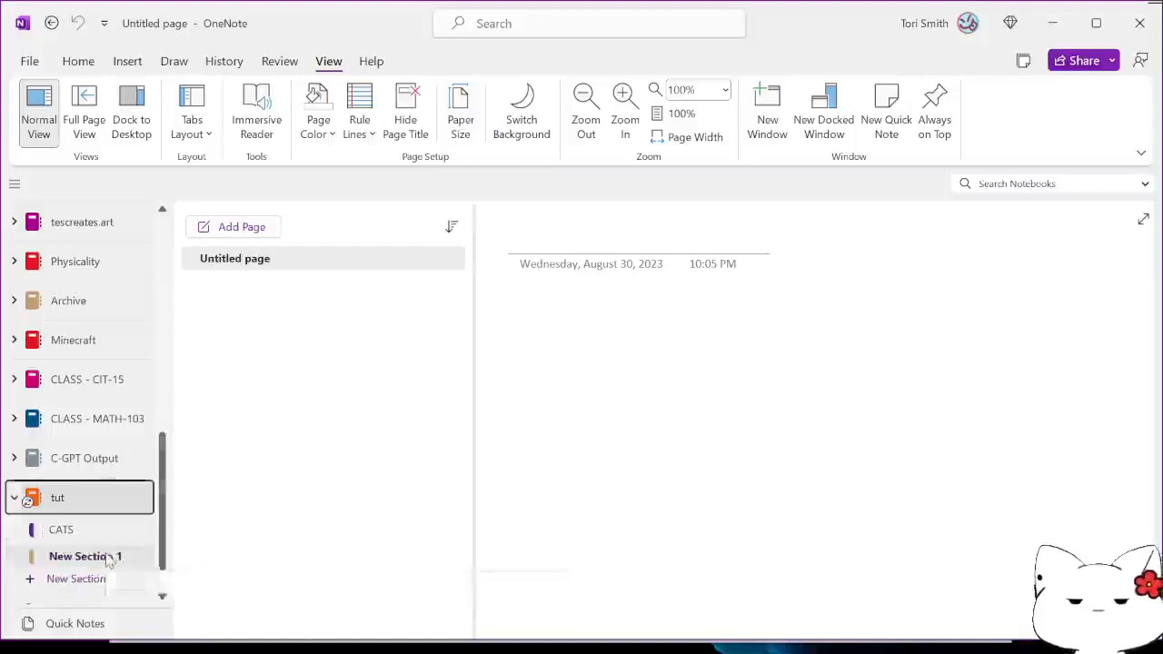
right_click(108, 556)
left_click(148, 577)
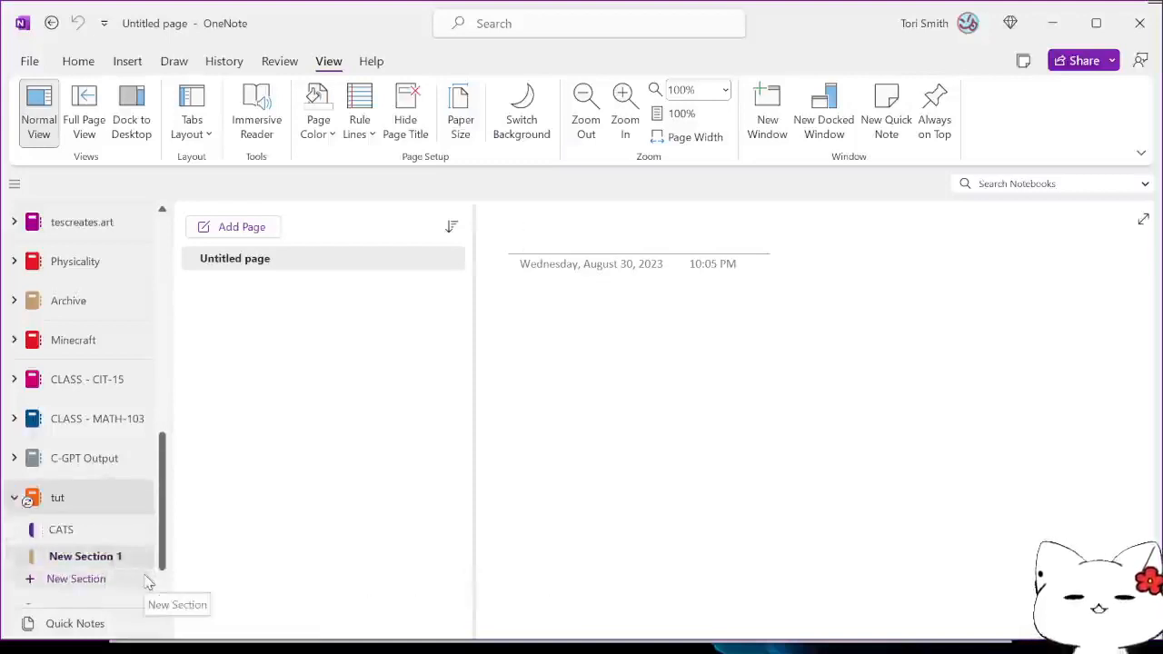
right_click(108, 556)
left_click(128, 565)
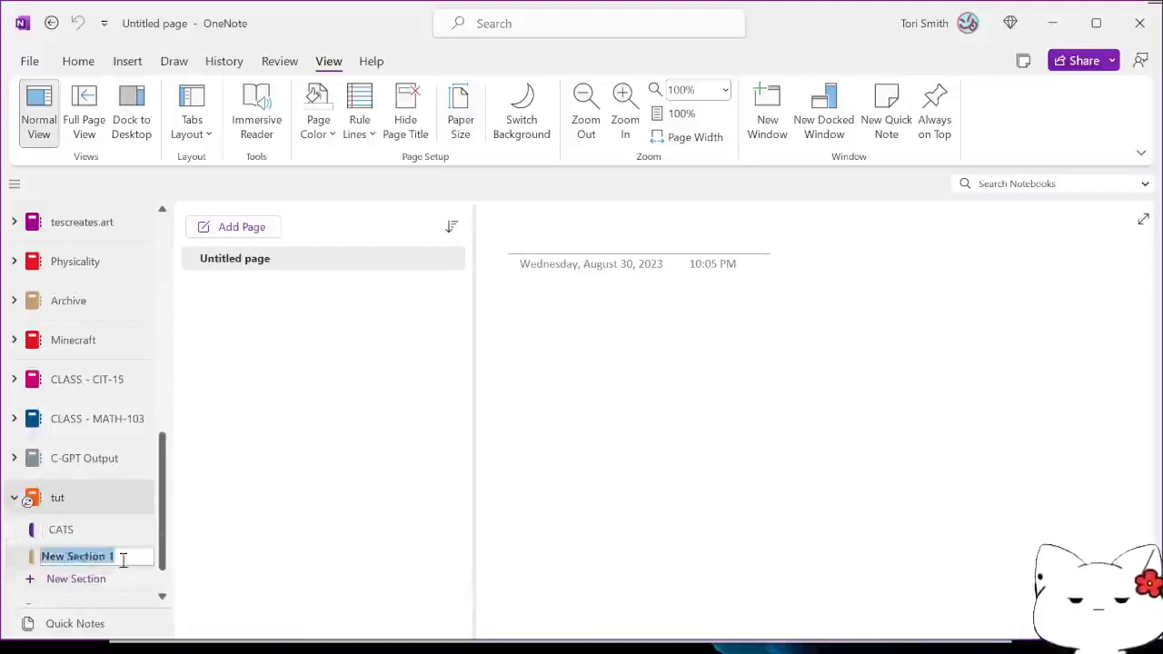
type("DOGS")
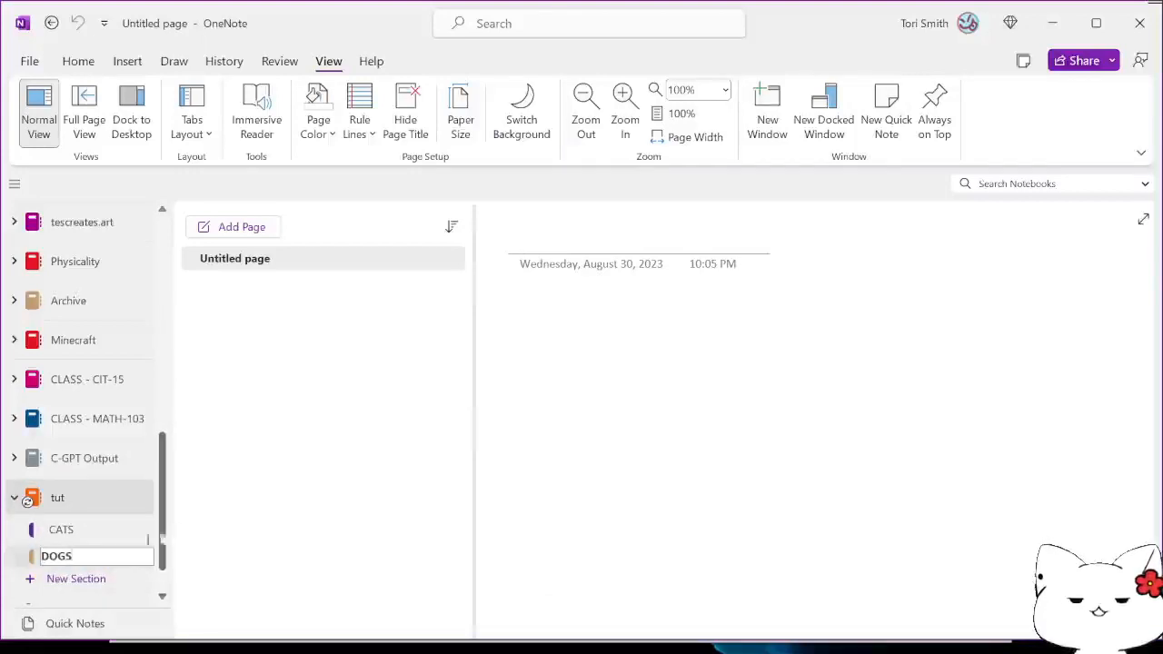
left_click(86, 536)
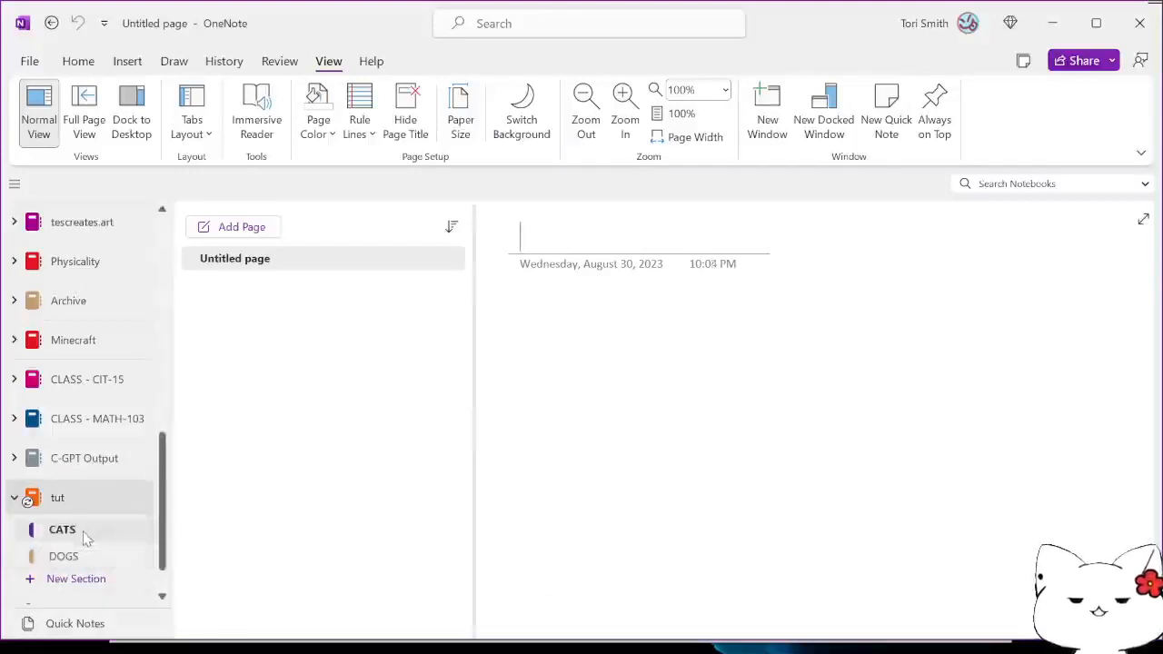
Add a third section to the tut notebook and rename it SHORTHAIRED CATS.
left_click(72, 586)
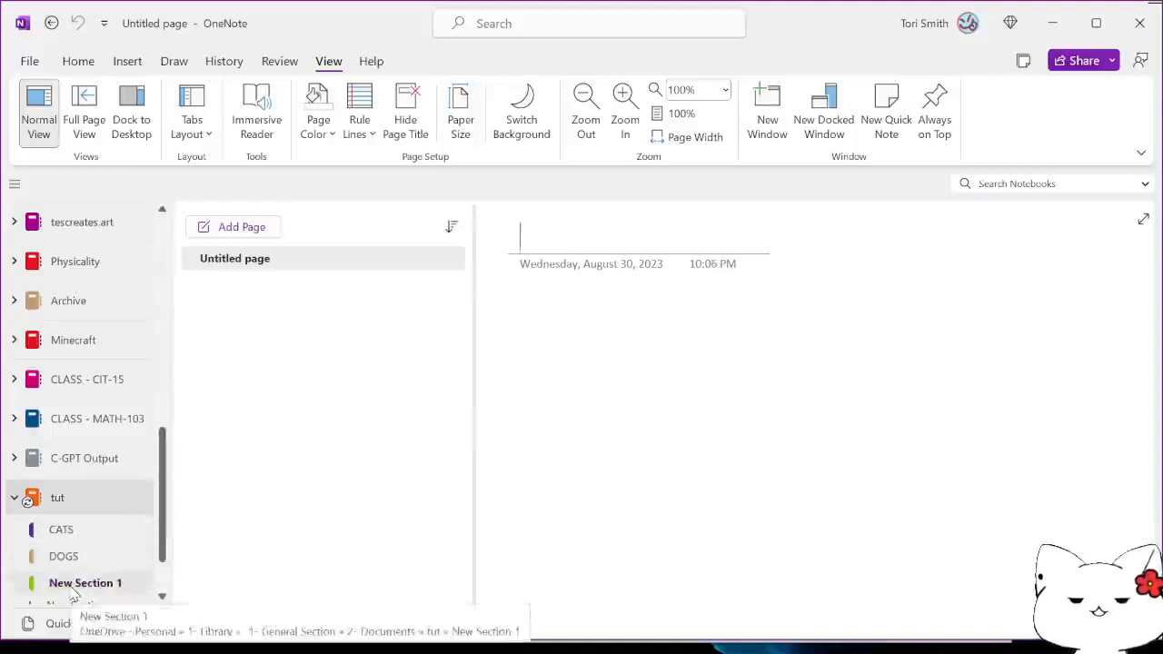
type("SHORTHAIRD")
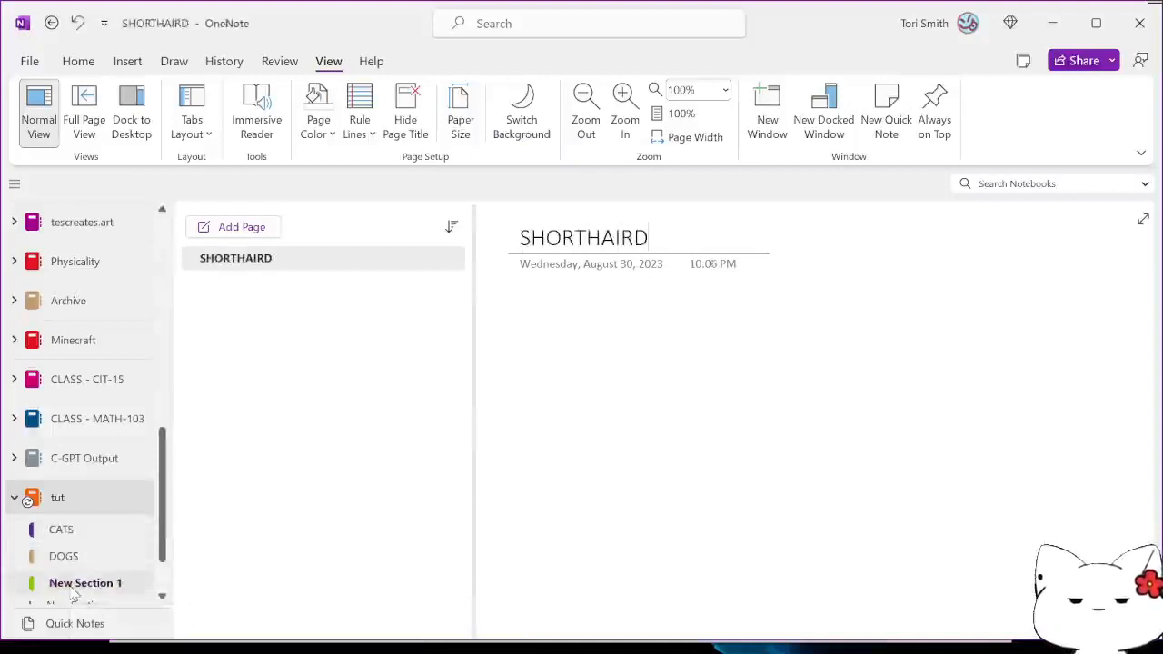
key("ctrl+z")
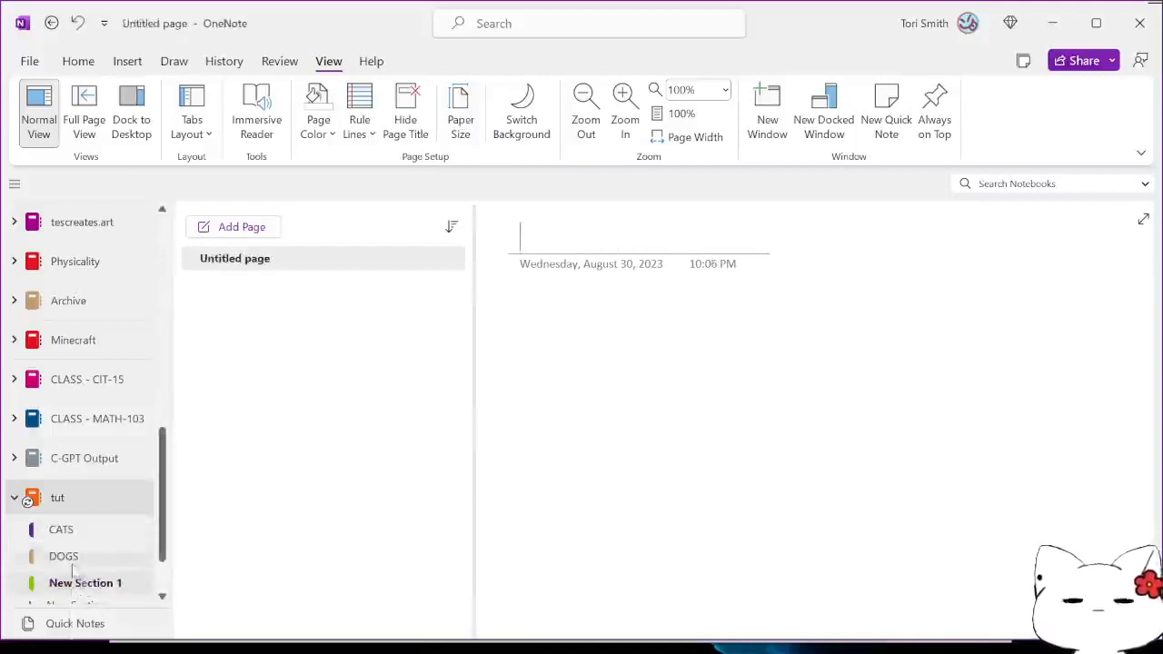
right_click(85, 586)
left_click(173, 601)
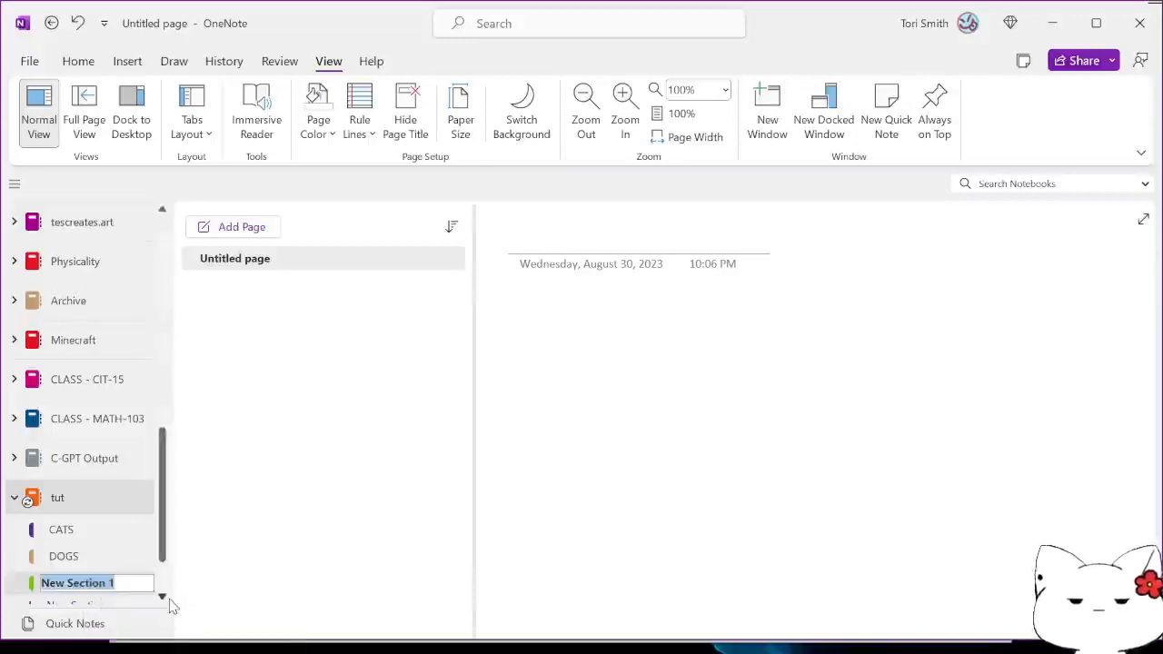
type("SHORTHAIRED CATS")
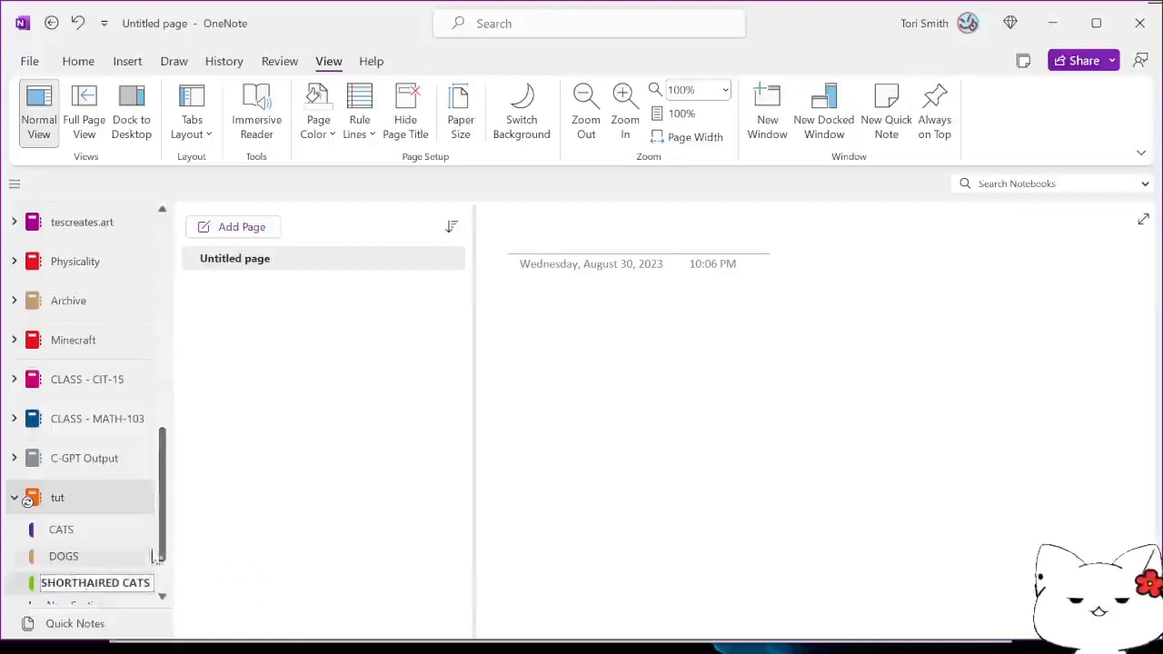
key("Return")
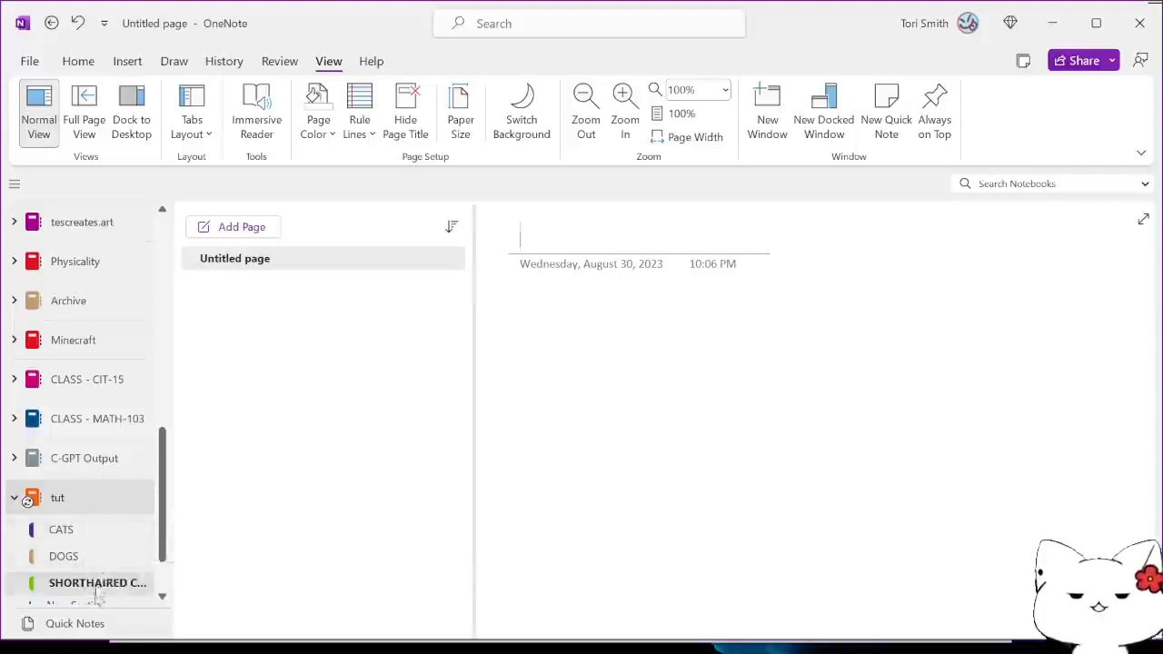
Move the SHORTHAIRED CATS section between CATS and DOGS, and widen the notebook list to fit the full section name.
scroll(95, 570, "down", 1)
left_click_drag(98, 550, 96, 531)
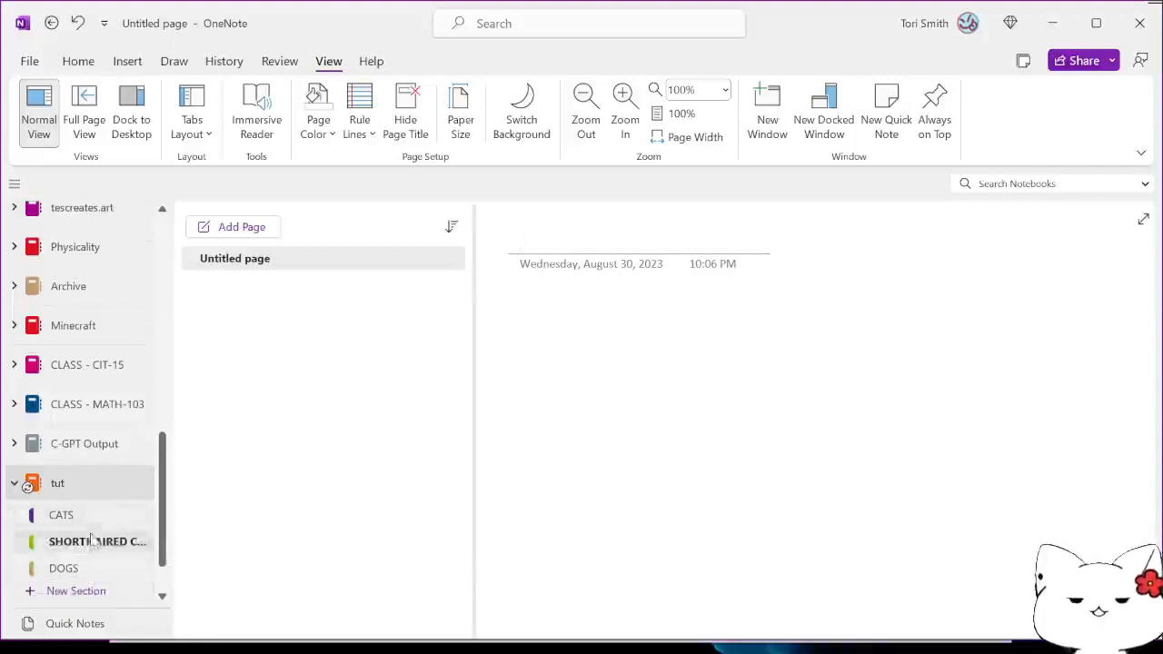
left_click_drag(168, 542, 337, 512)
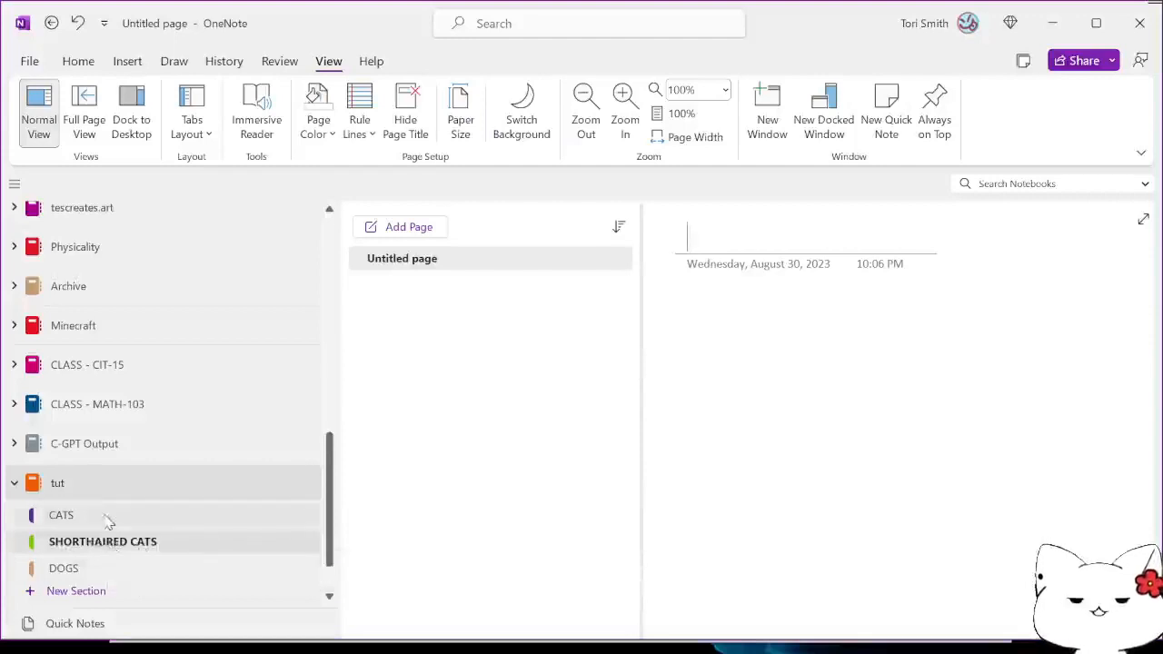
With the CATS section selected, change the tabs layout to horizontal so the sections run across the top of the page.
right_click(107, 516)
left_click(152, 402)
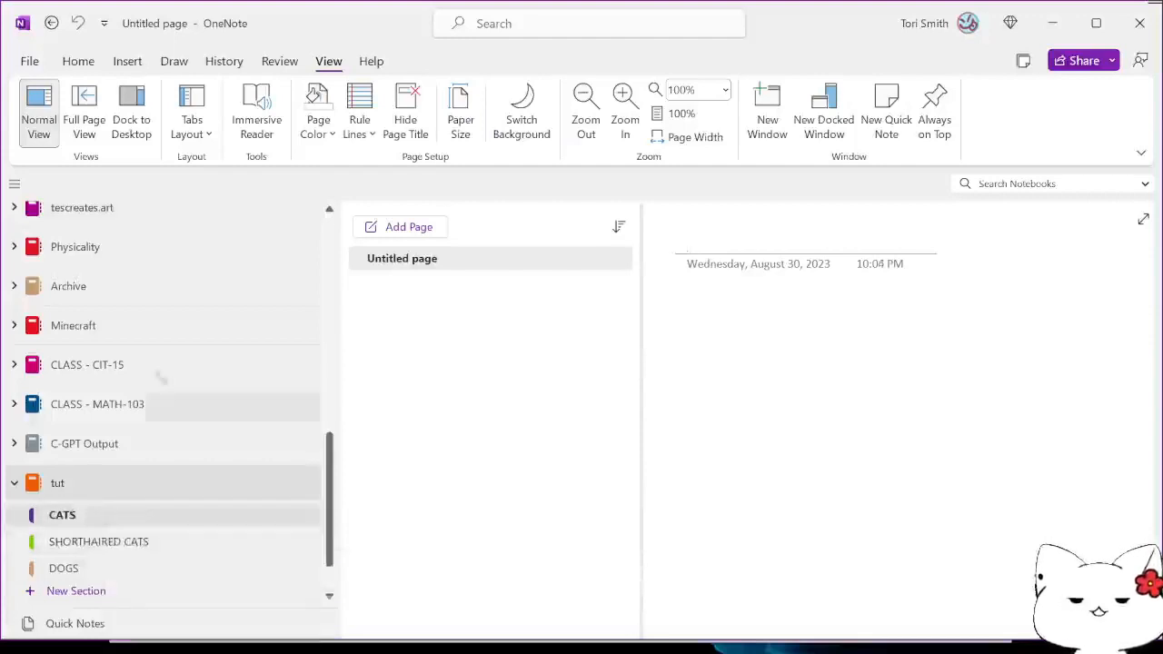
left_click(189, 127)
left_click(239, 189)
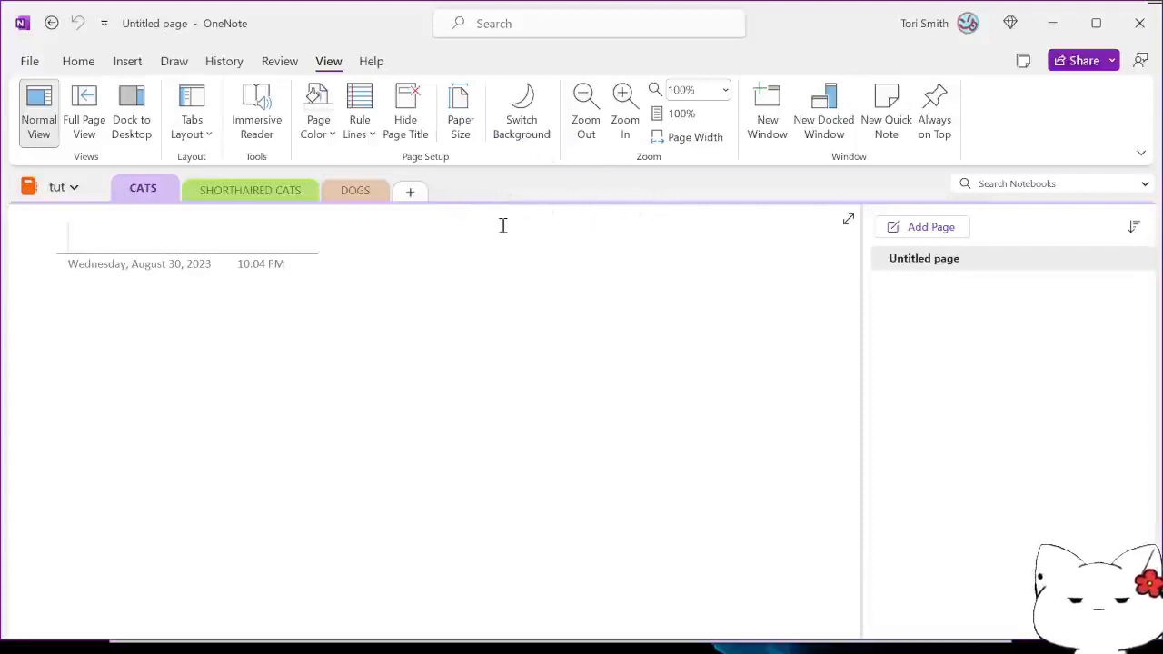
Create a section group named CATS in the tut notebook and move the SHORTHAIRED CATS section into it.
right_click(455, 199)
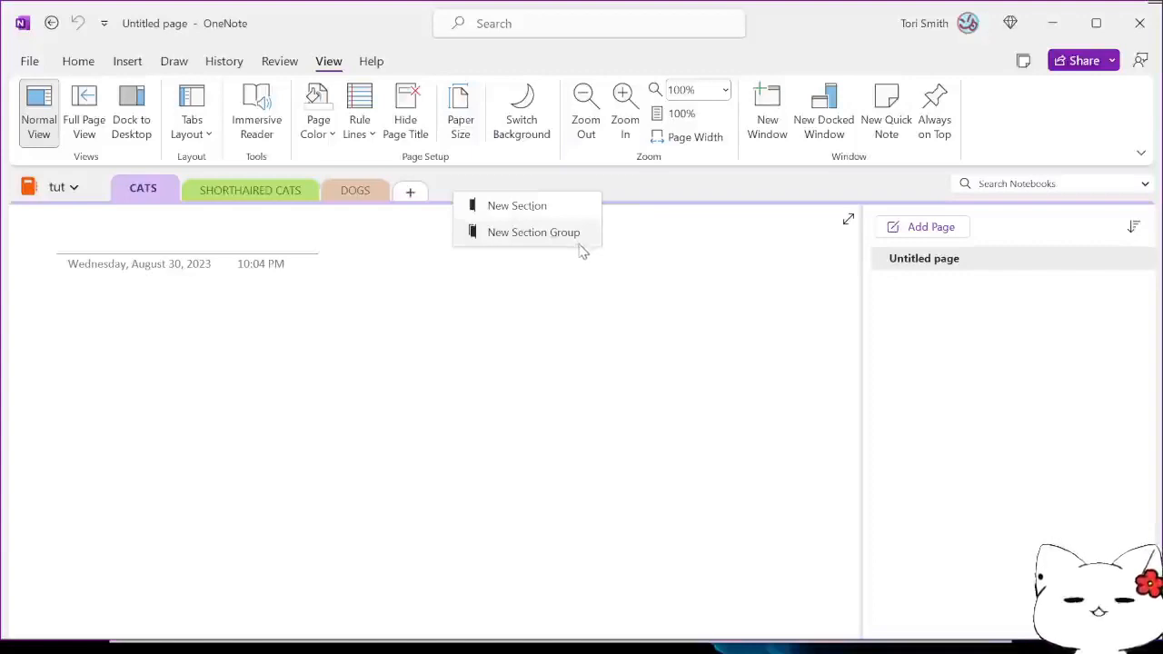
left_click(533, 232)
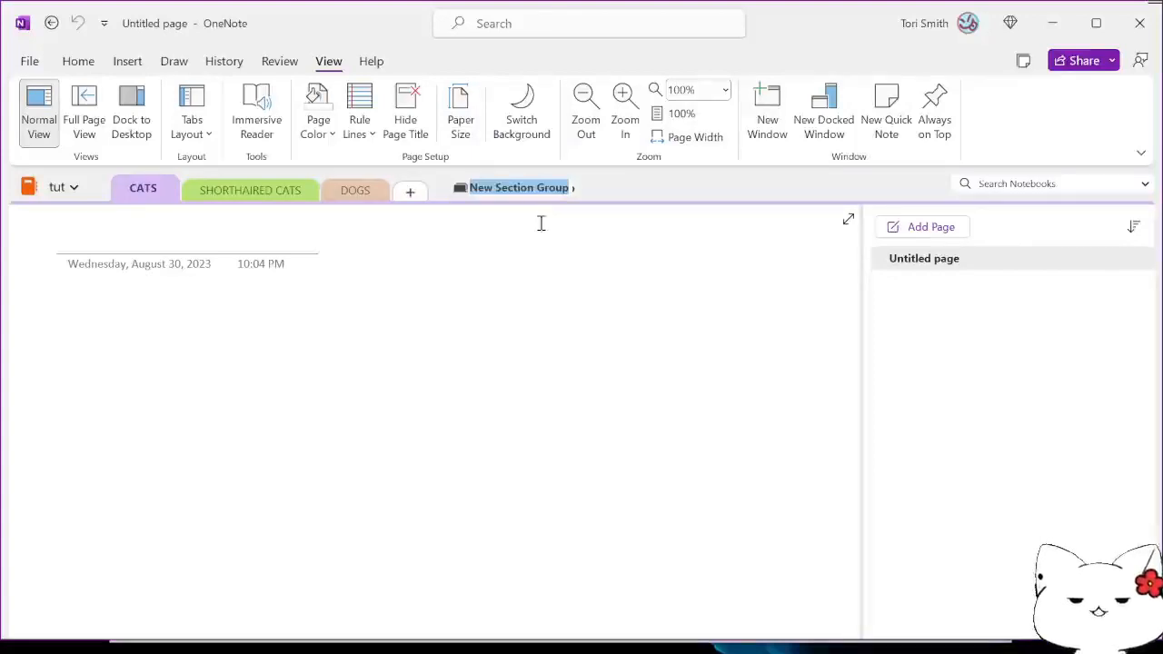
type("CATS")
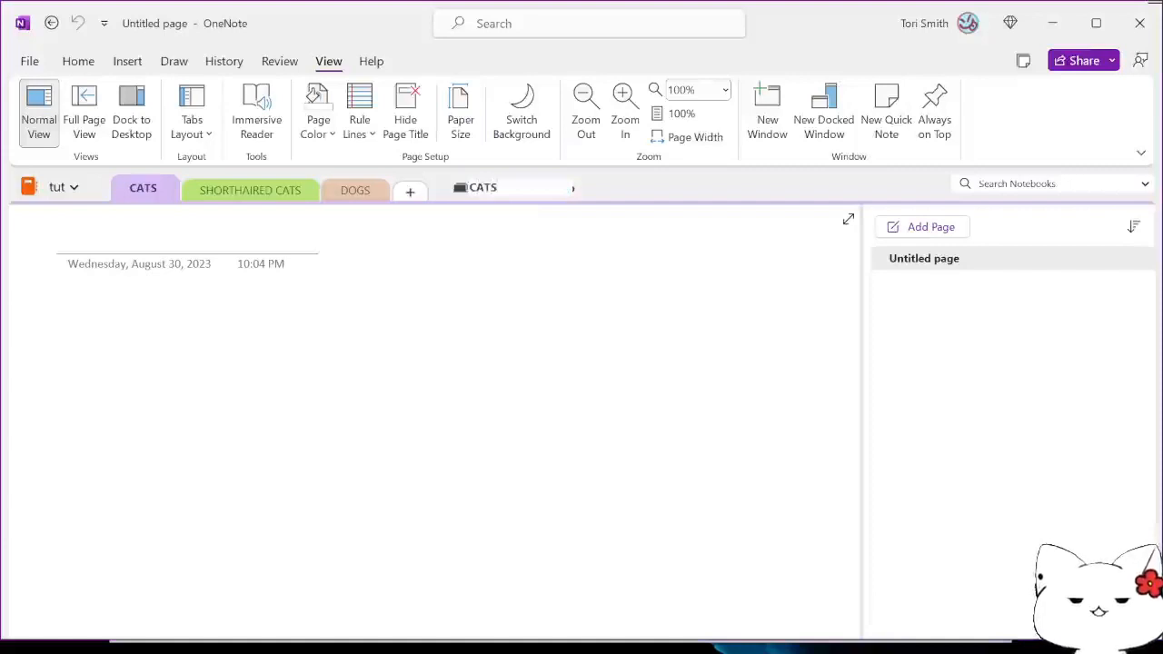
key("Return")
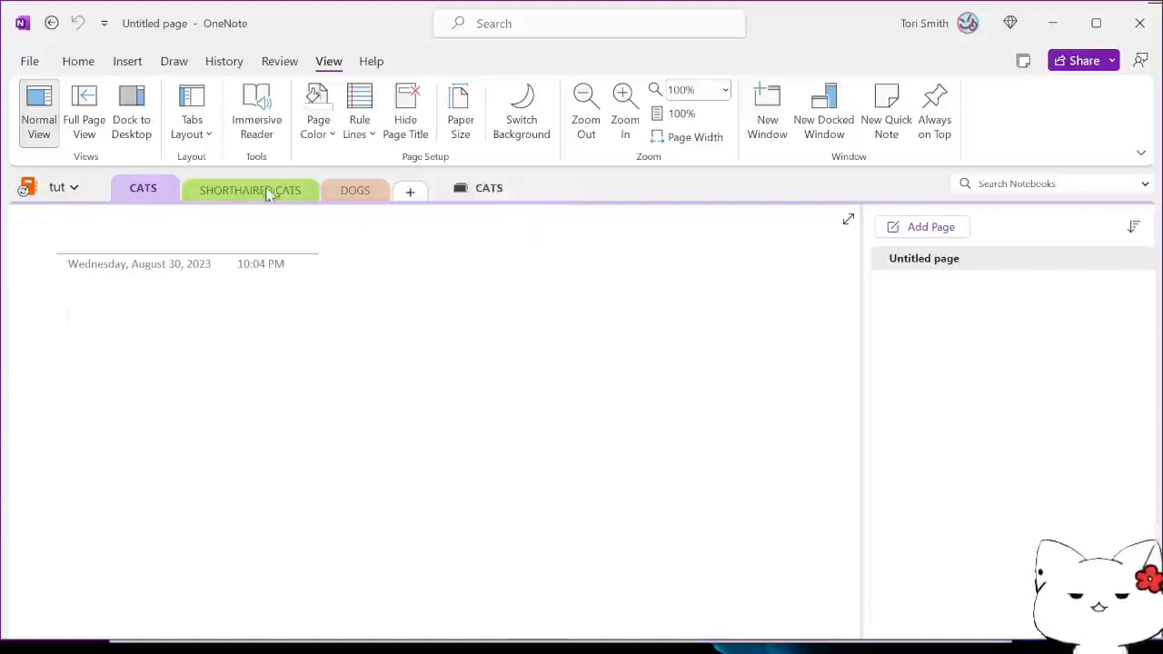
left_click_drag(268, 195, 489, 197)
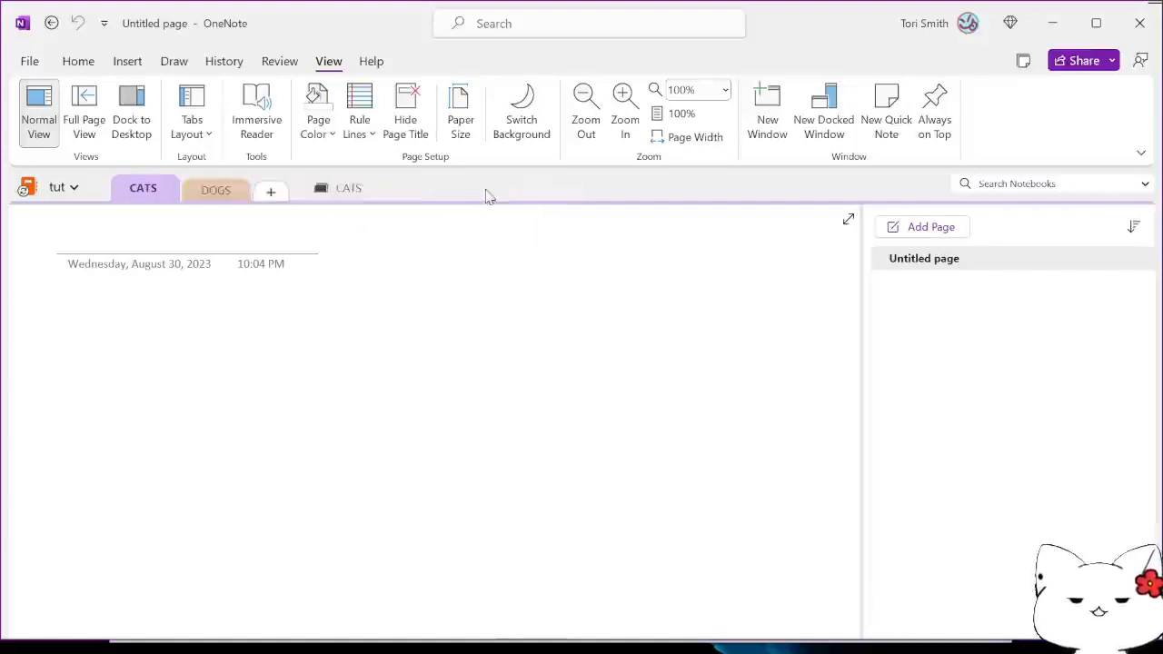
Delete the standalone CATS section from the tut notebook, keeping the CATS section group.
right_click(146, 190)
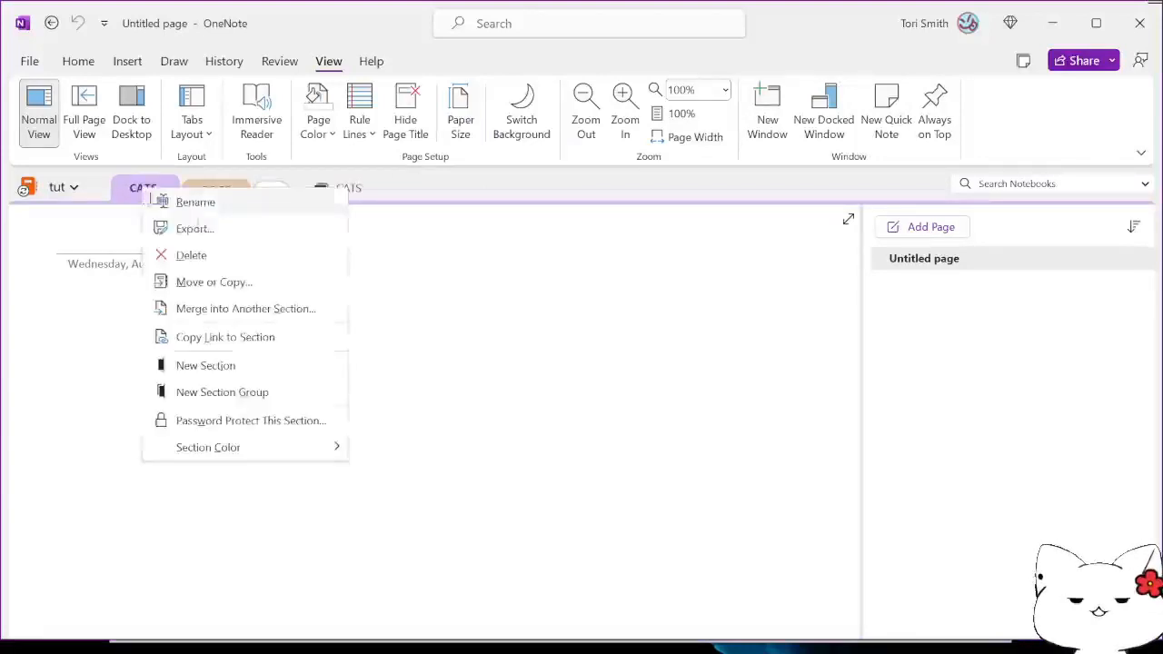
left_click(223, 253)
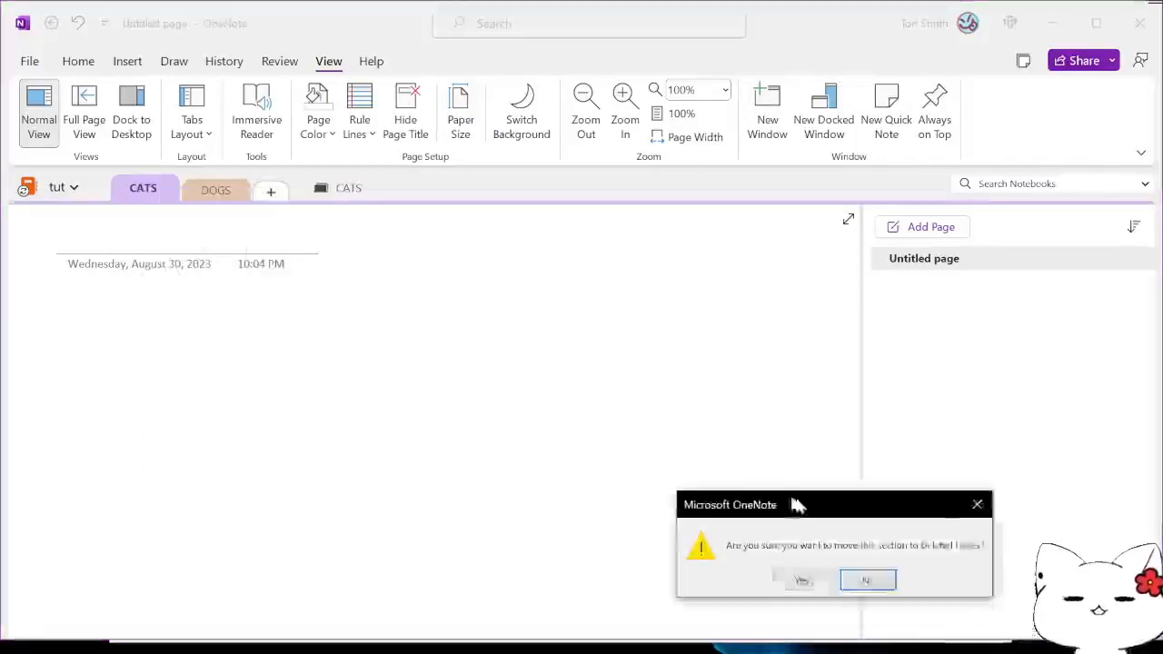
left_click(734, 536)
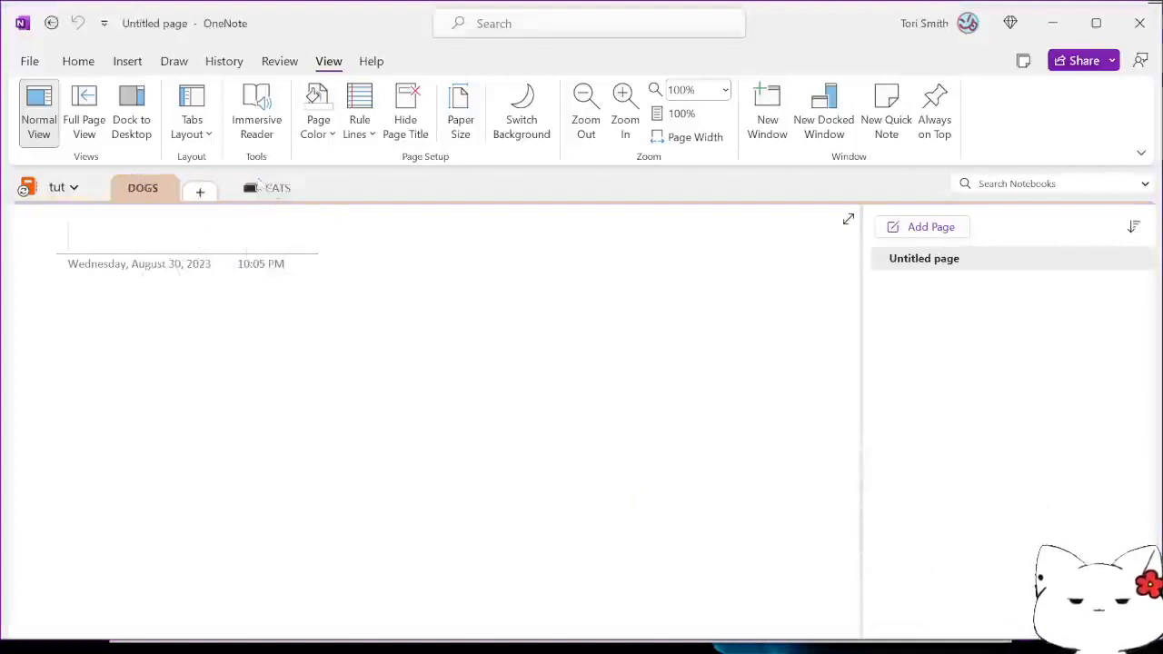
Open the CATS section group and add a section named LONGHAIRED CATS.
left_click(270, 189)
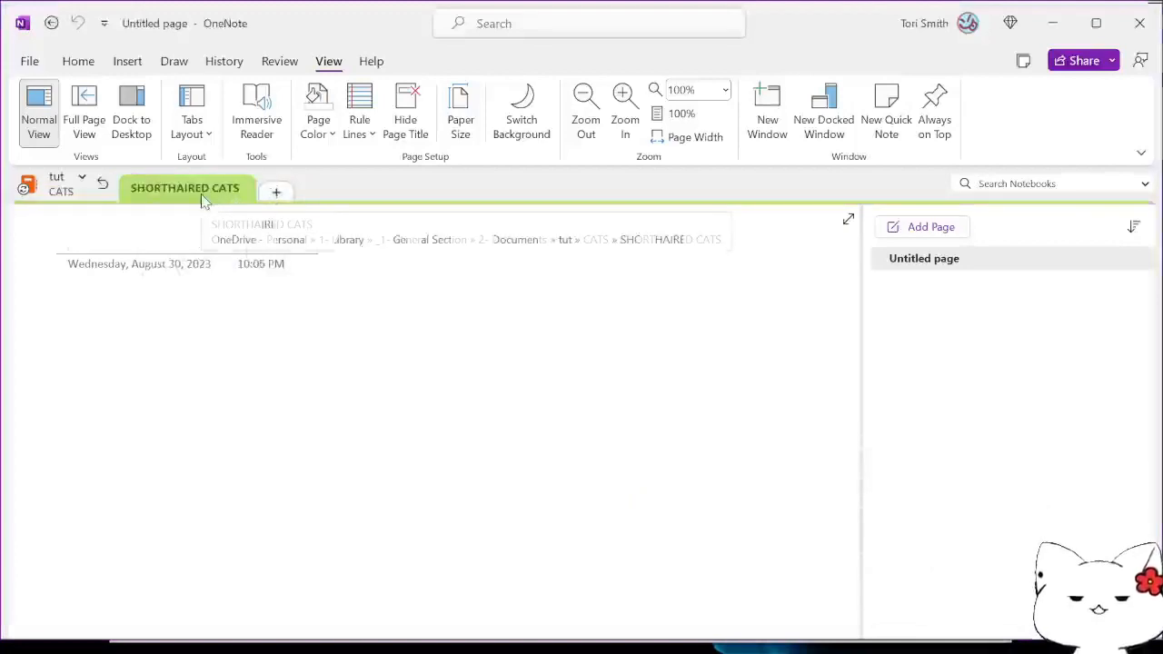
left_click(276, 192)
type("LONG")
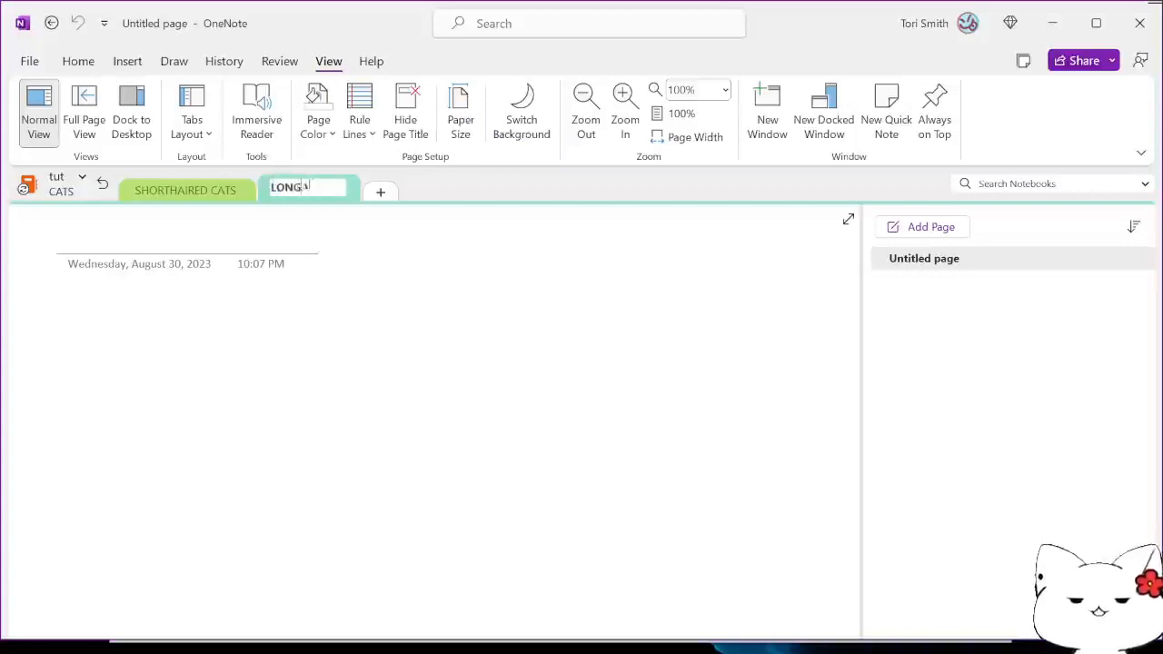
type("HAIRD")
key("BackSpace")
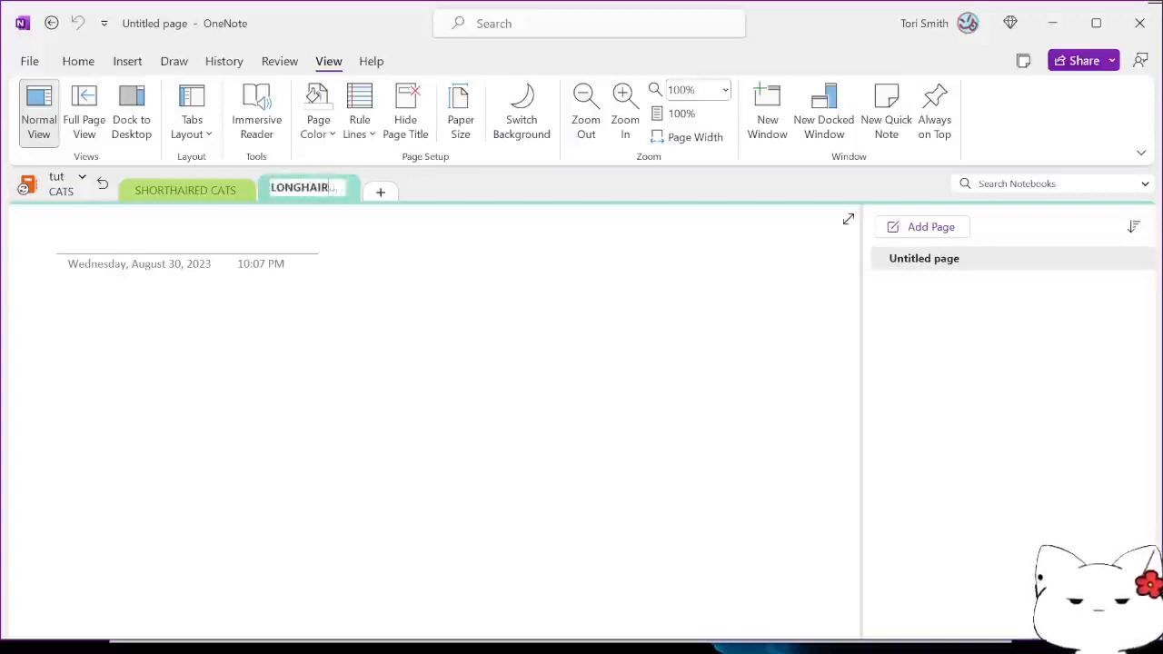
type("ED")
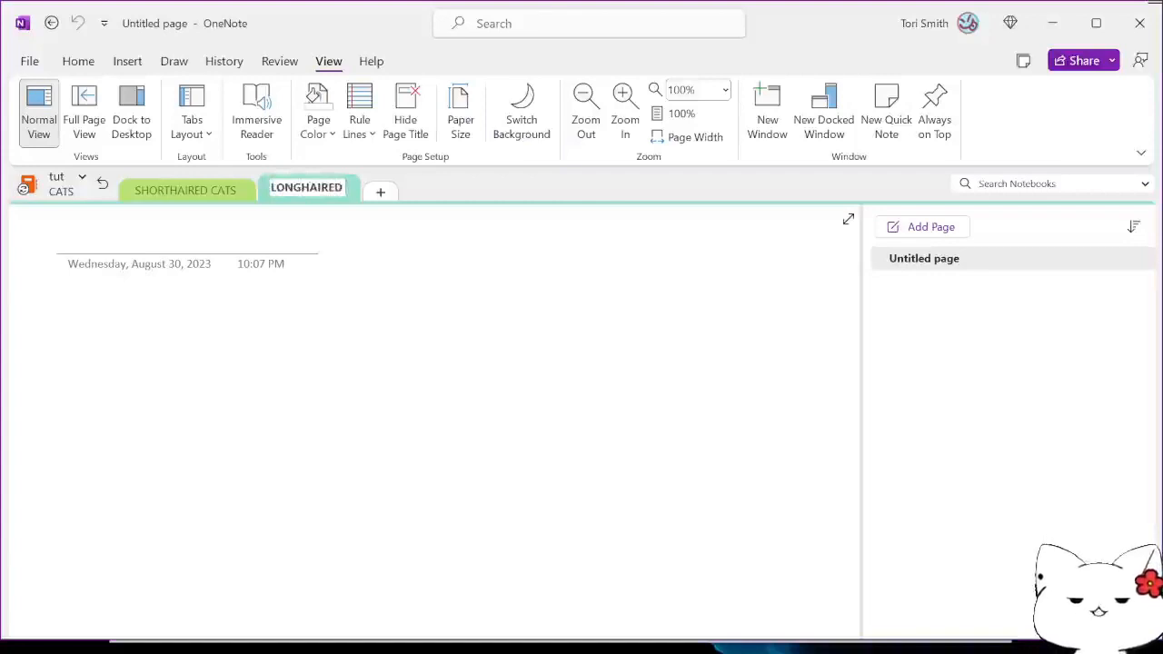
type(" CATS")
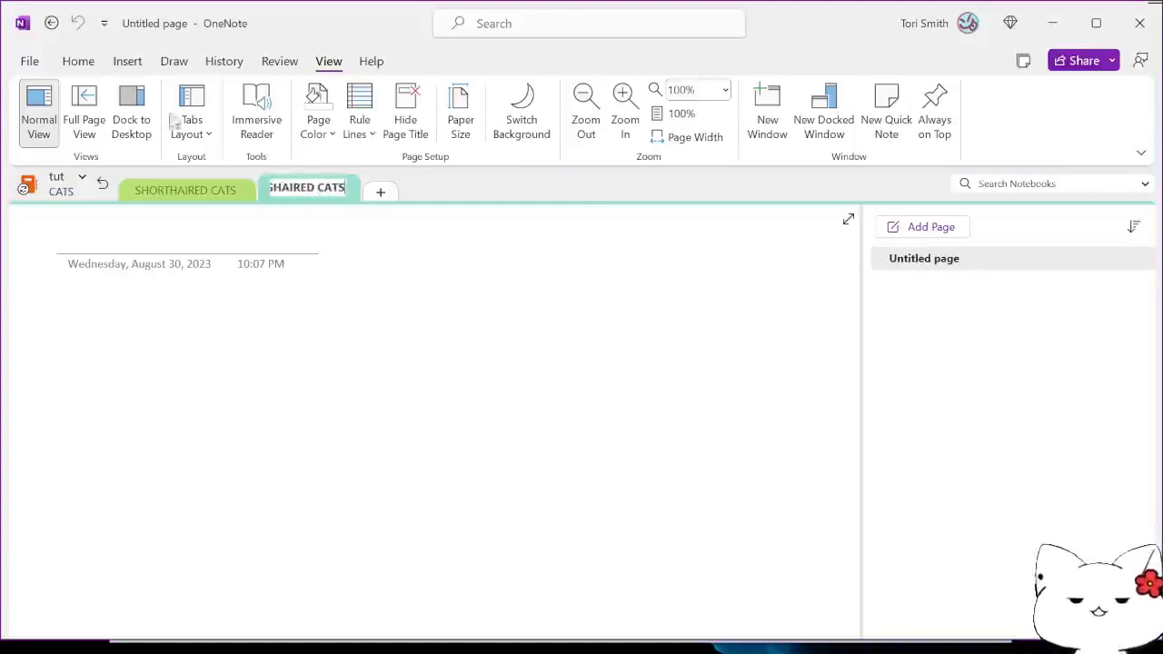
Add two more sections to the CATS group, named SHRODINGER'S CATS and POLE CATS.
left_click(381, 192)
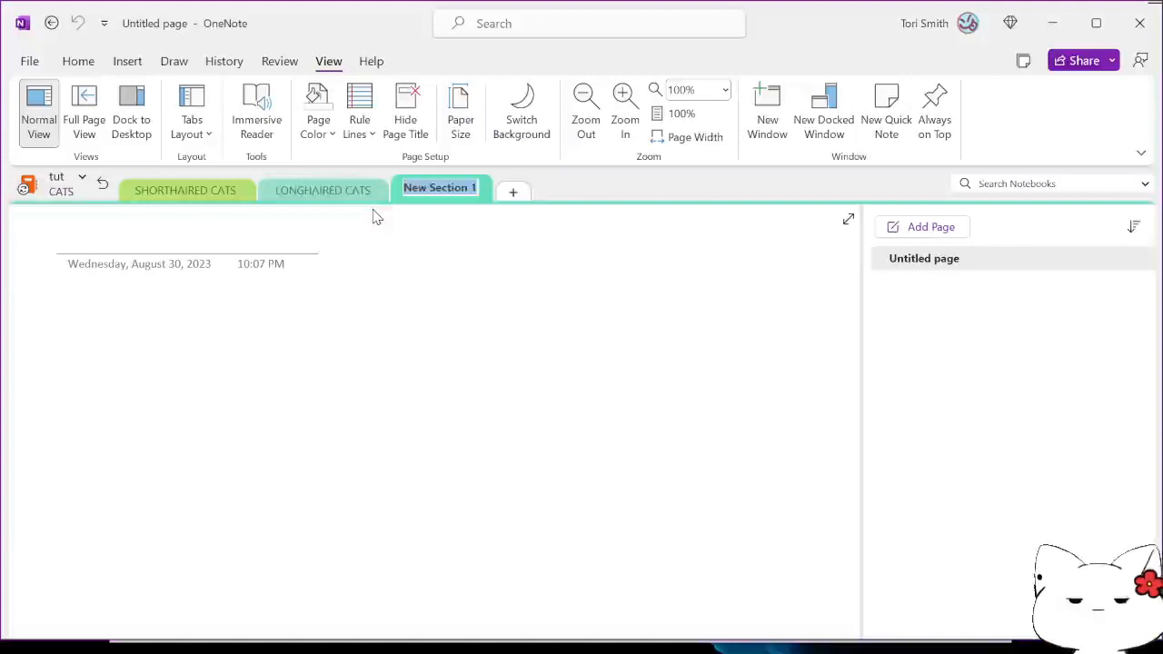
type("SHRODING")
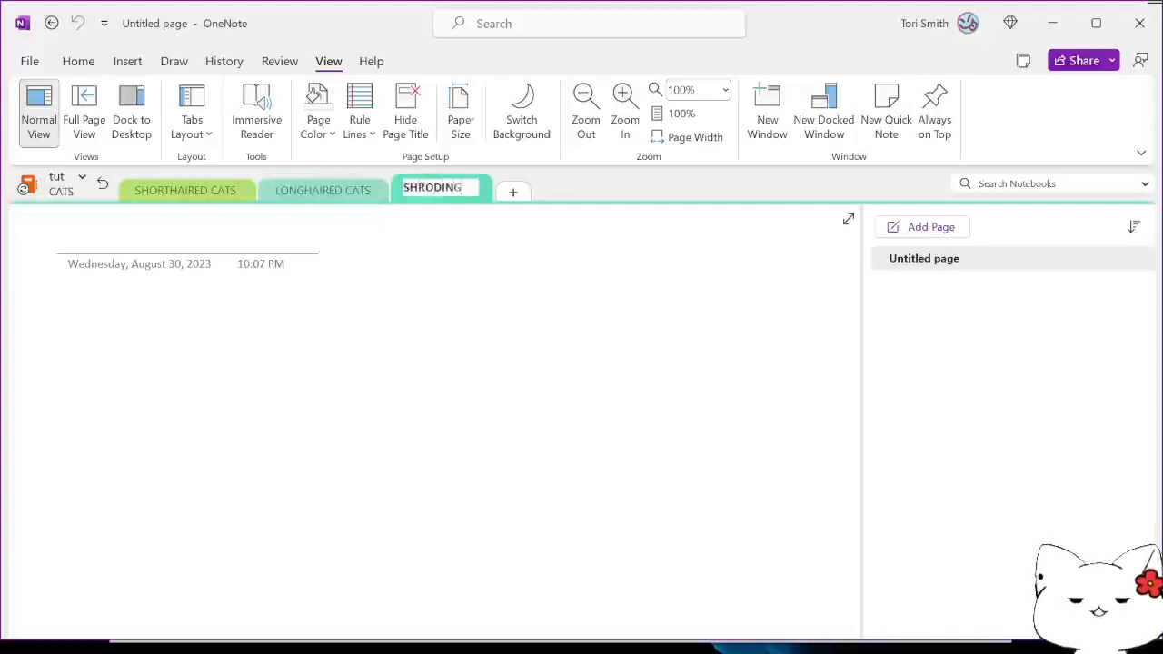
type("ER'S CATS")
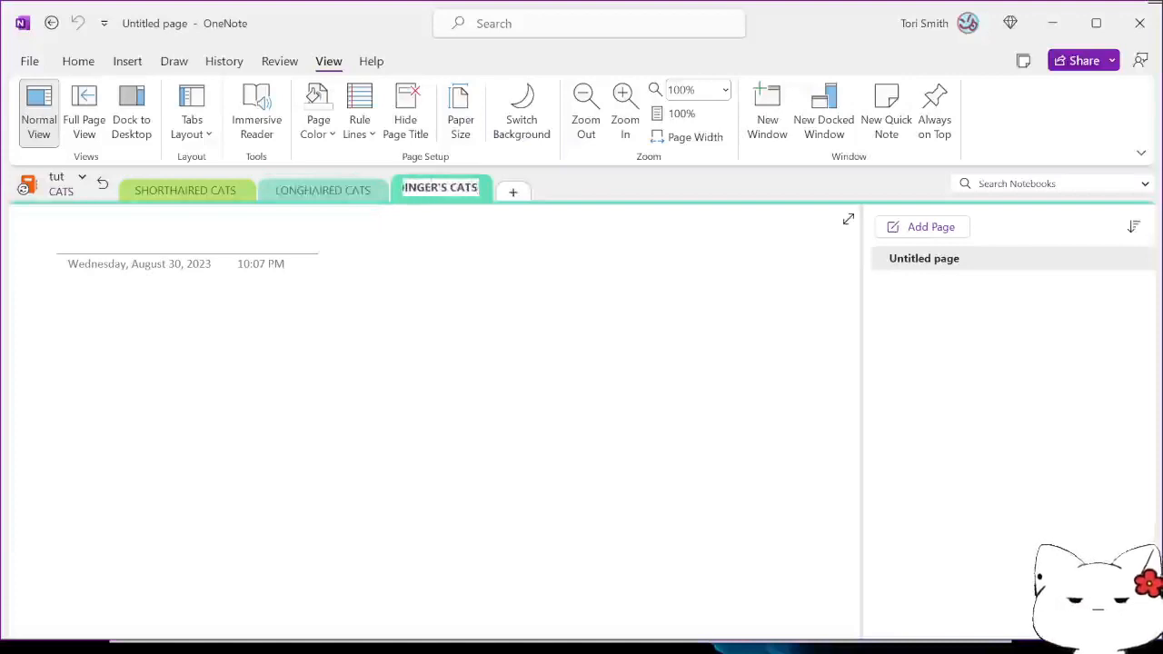
left_click(513, 192)
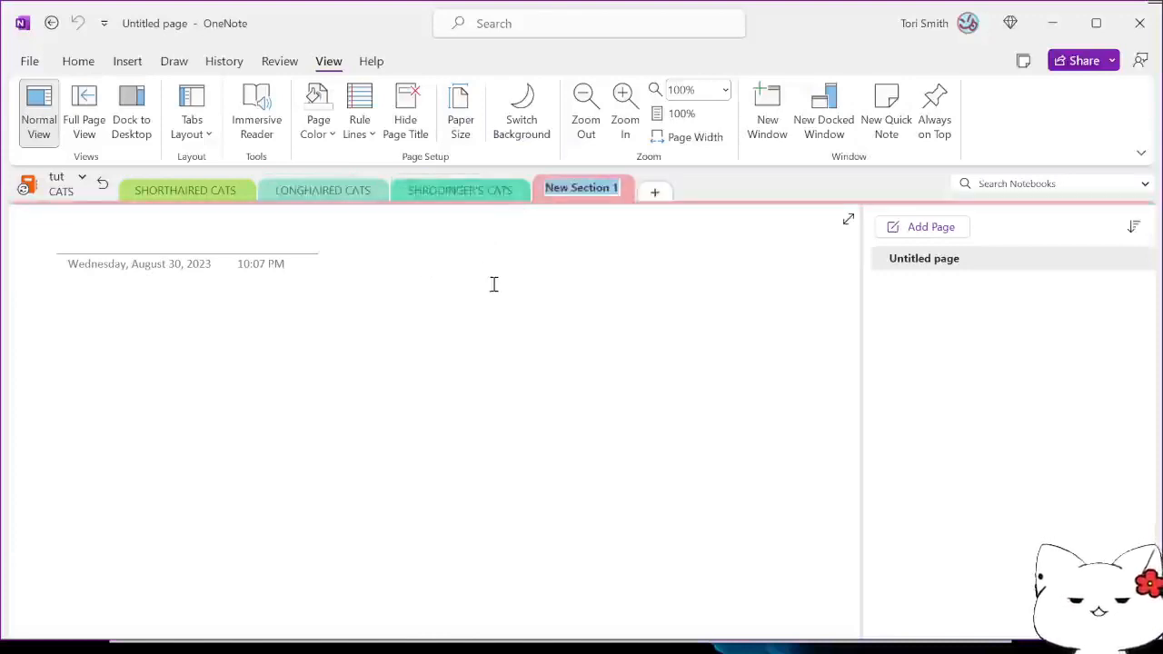
type("POLE CATS")
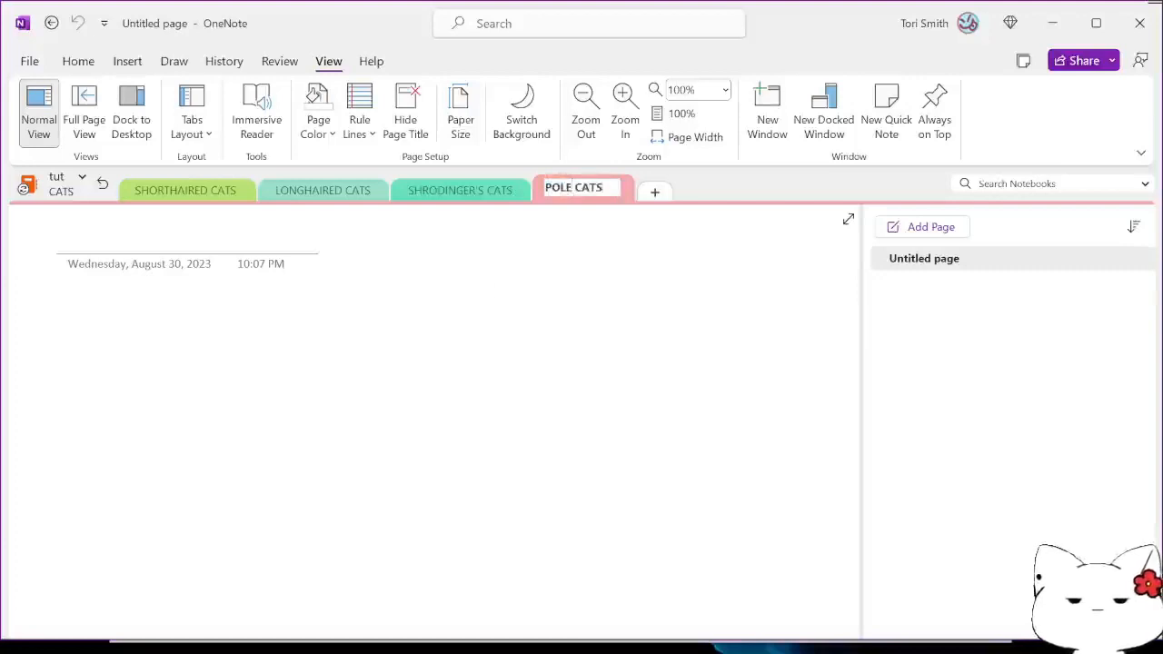
left_click(488, 293)
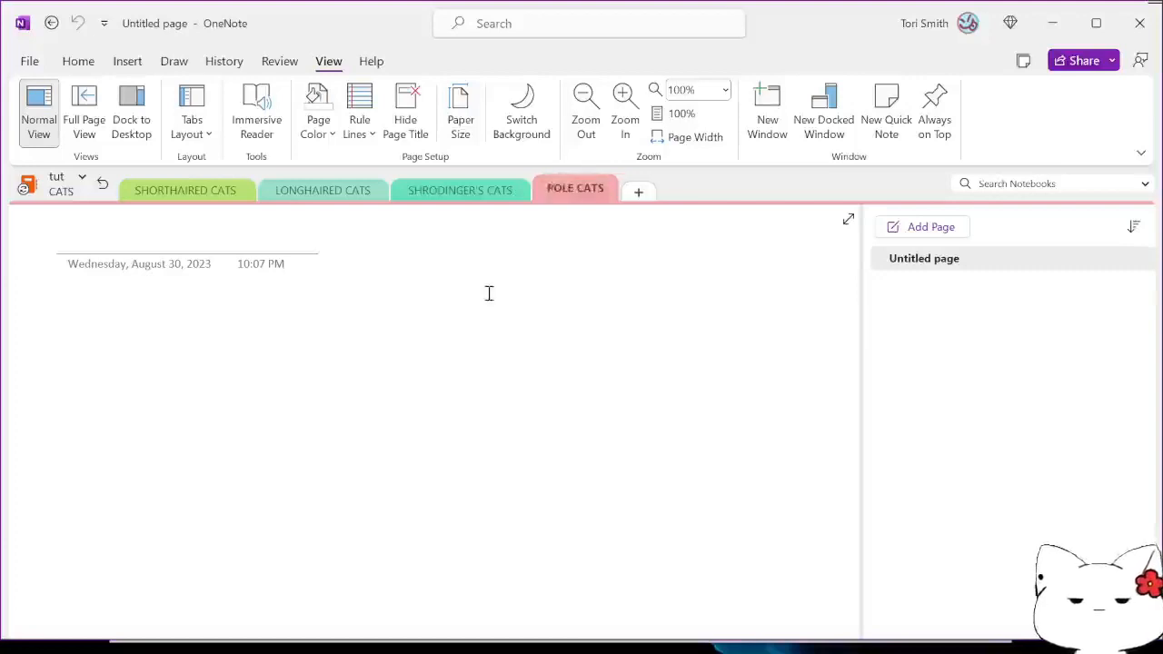
Add five untitled pages to the SHORTHAIRED CATS section.
left_click(498, 189)
left_click(351, 190)
left_click(224, 193)
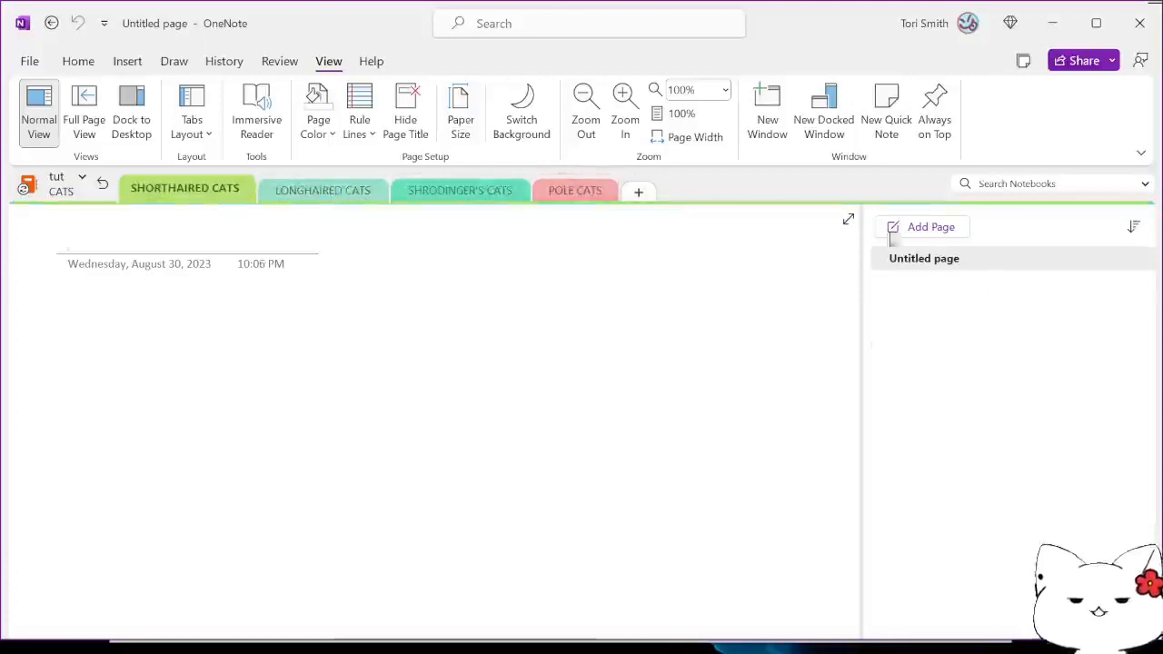
left_click(891, 229)
left_click(891, 229)
left_click(891, 229)
left_click(891, 229)
left_click(891, 228)
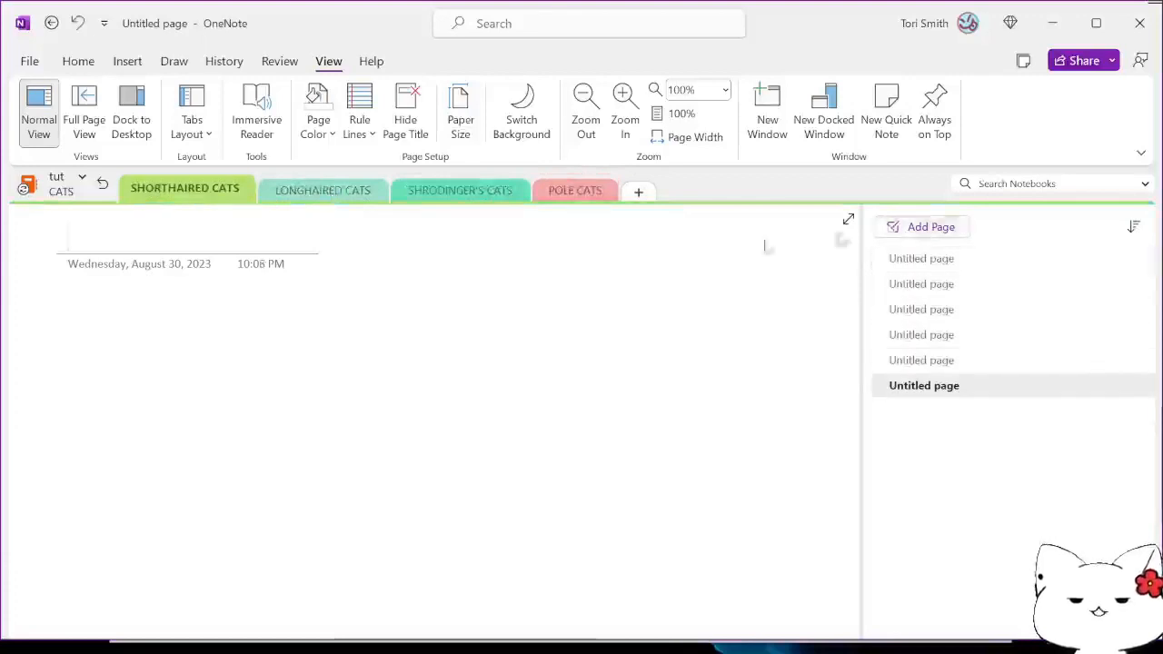
Add five untitled pages to the LONGHAIRED CATS section.
left_click(338, 198)
left_click(896, 228)
left_click(896, 228)
left_click(896, 227)
left_click(896, 228)
left_click(896, 227)
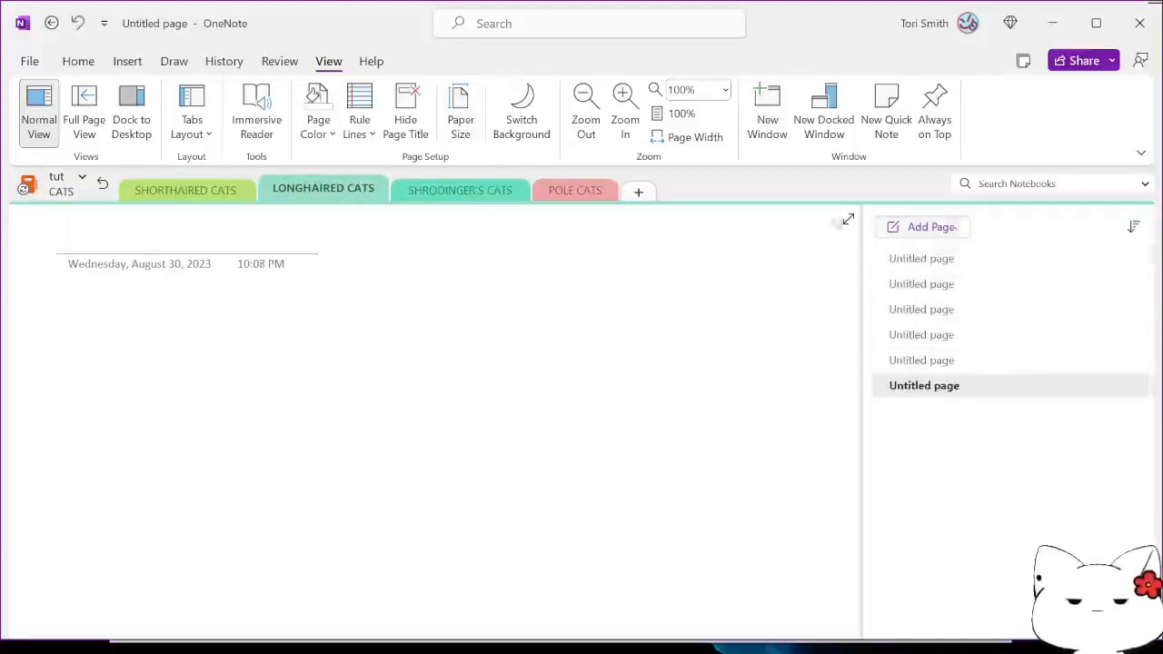
Add five untitled pages to the SHRODINGER'S CATS section.
left_click(454, 193)
left_click(900, 228)
left_click(899, 227)
left_click(899, 227)
left_click(900, 227)
left_click(899, 227)
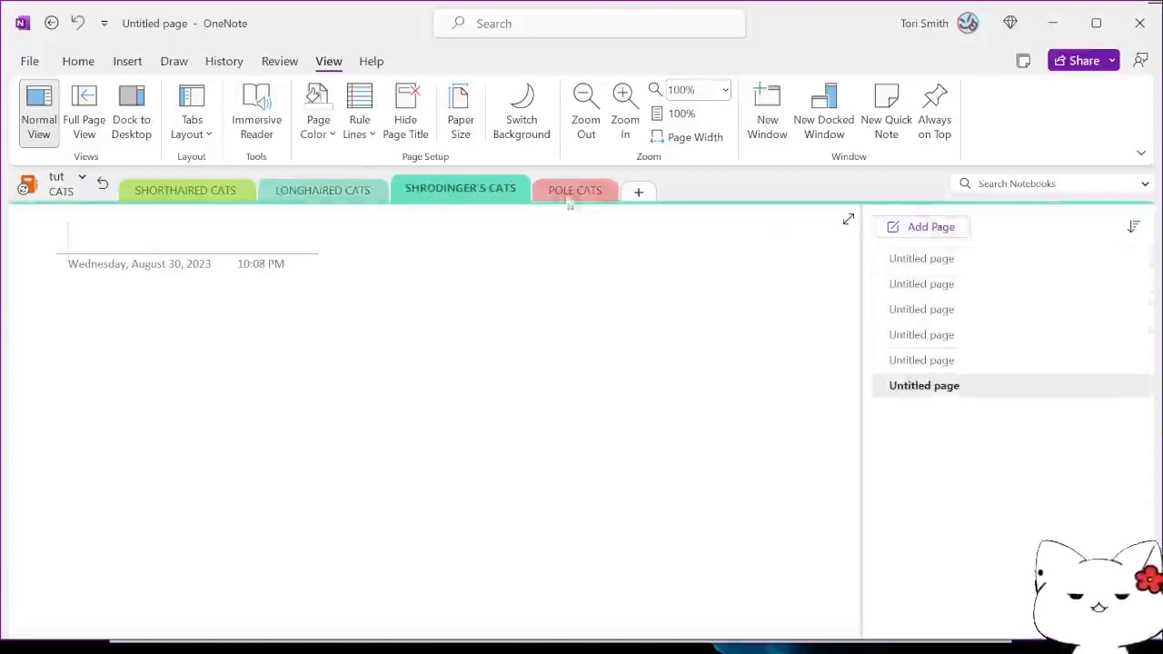
Add five untitled pages to the POLE CATS section.
left_click(568, 192)
left_click(928, 227)
left_click(928, 227)
left_click(929, 227)
left_click(928, 227)
left_click(928, 227)
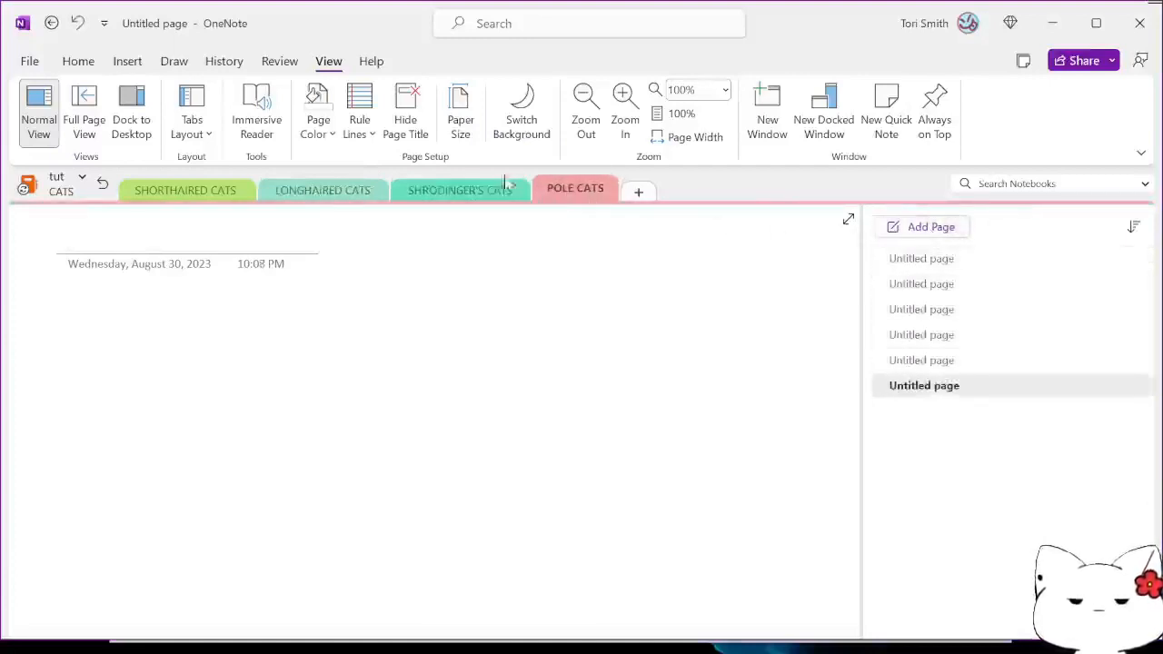
Return from the CATS group to the tut notebook's top level and change the tabs layout to vertical.
left_click(350, 200)
left_click(211, 198)
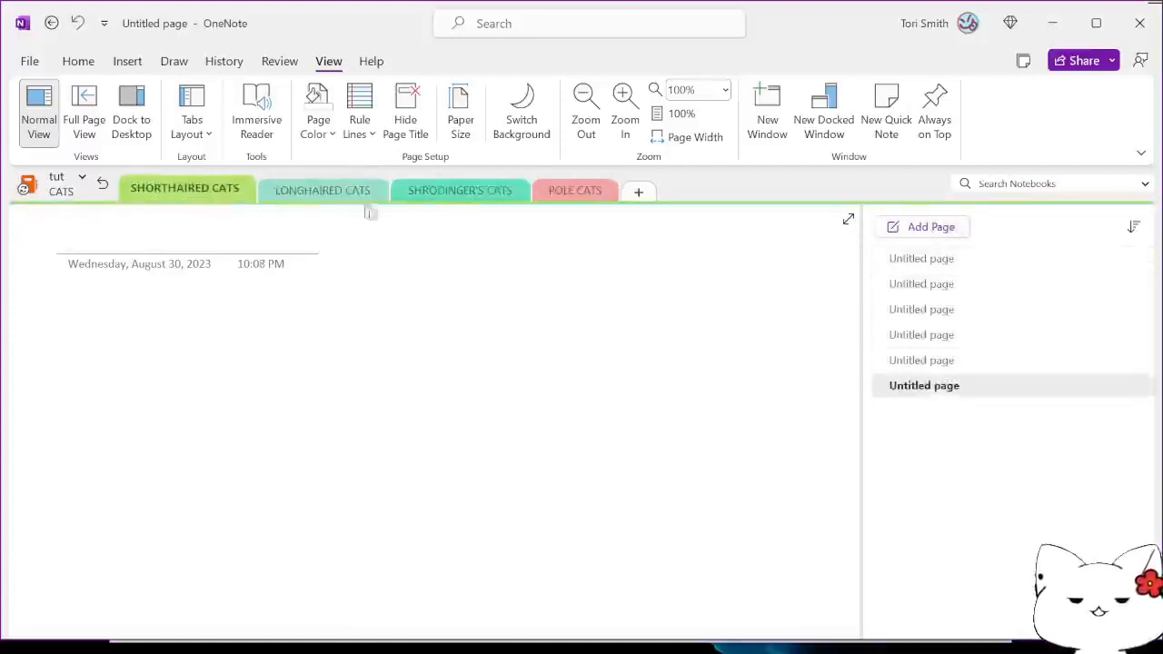
left_click(103, 185)
left_click(191, 127)
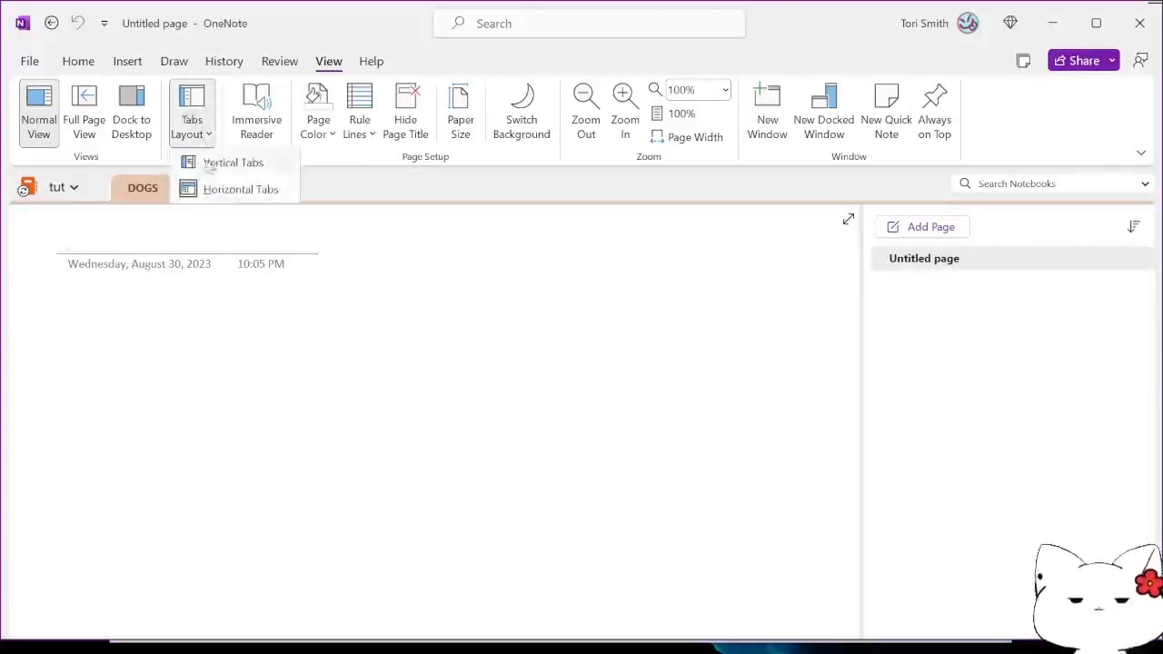
left_click(202, 168)
scroll(191, 483, "down", 3)
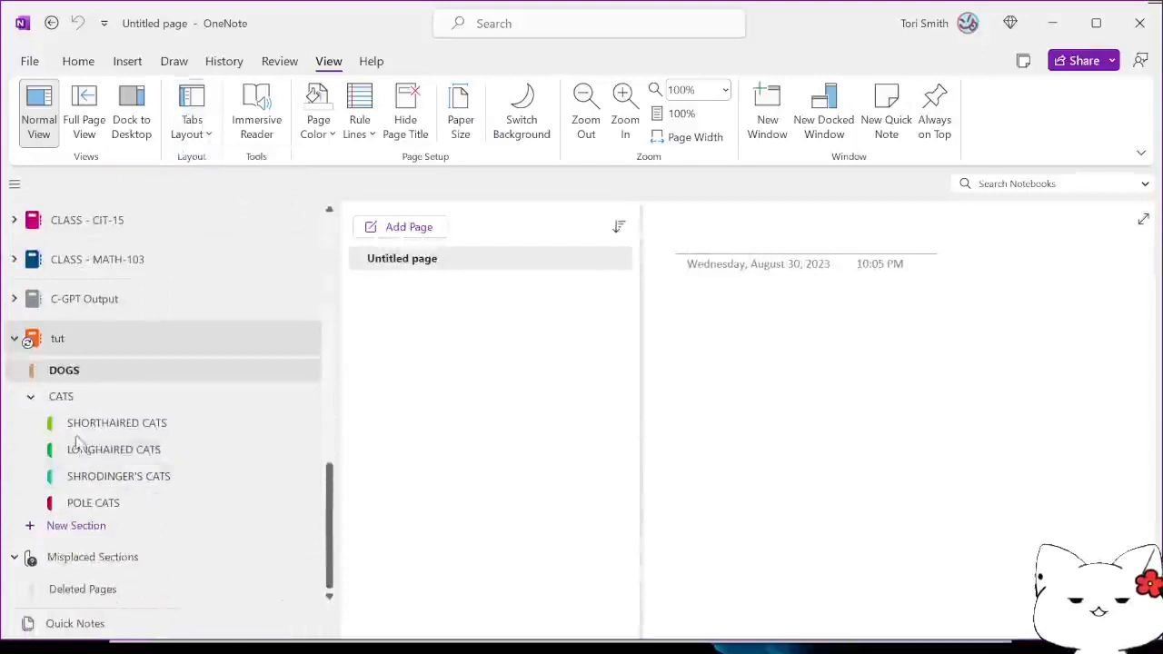
Collapse and expand the CATS section group in the notebook list to check how its sections hide and show.
left_click(33, 399)
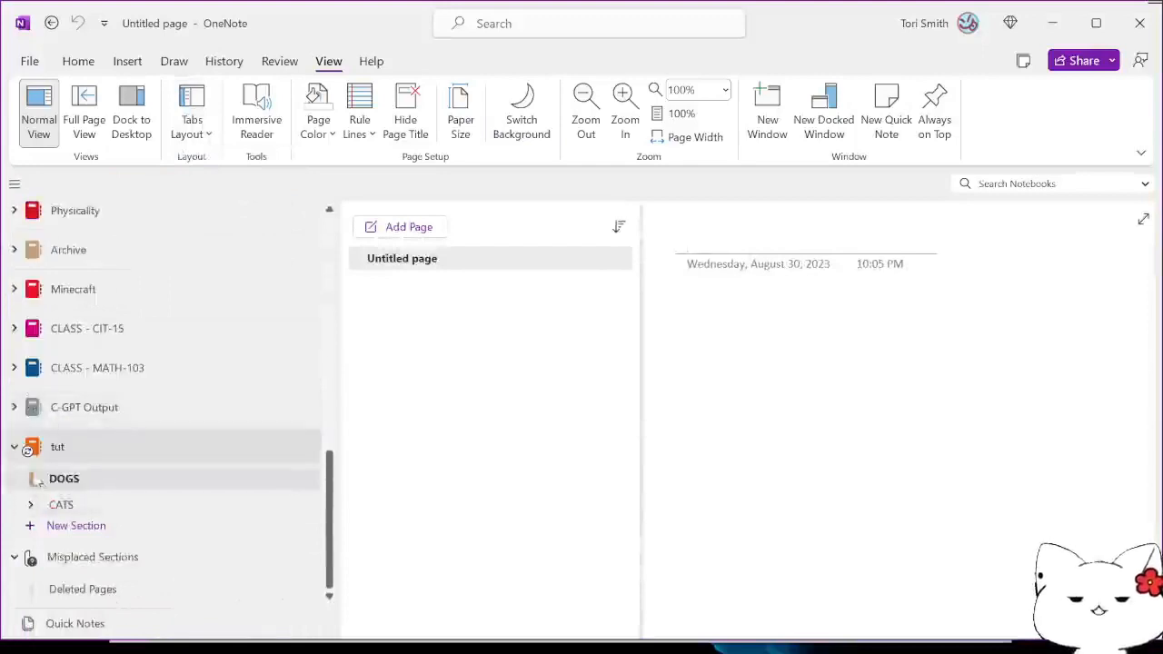
left_click(32, 505)
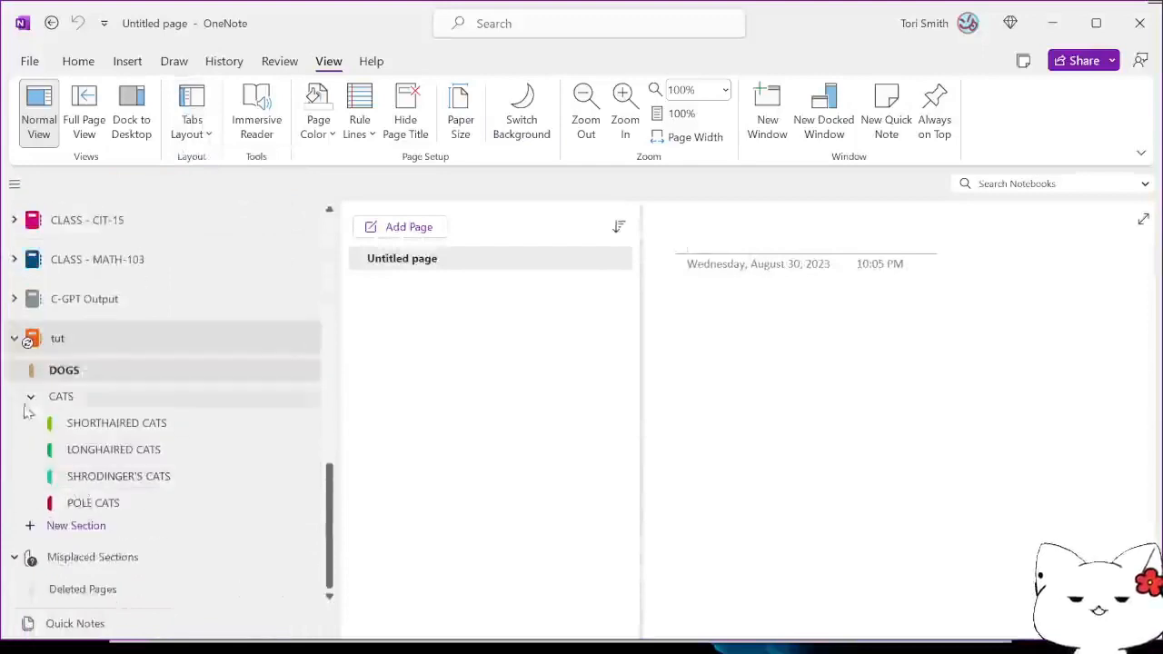
left_click(32, 397)
left_click(32, 504)
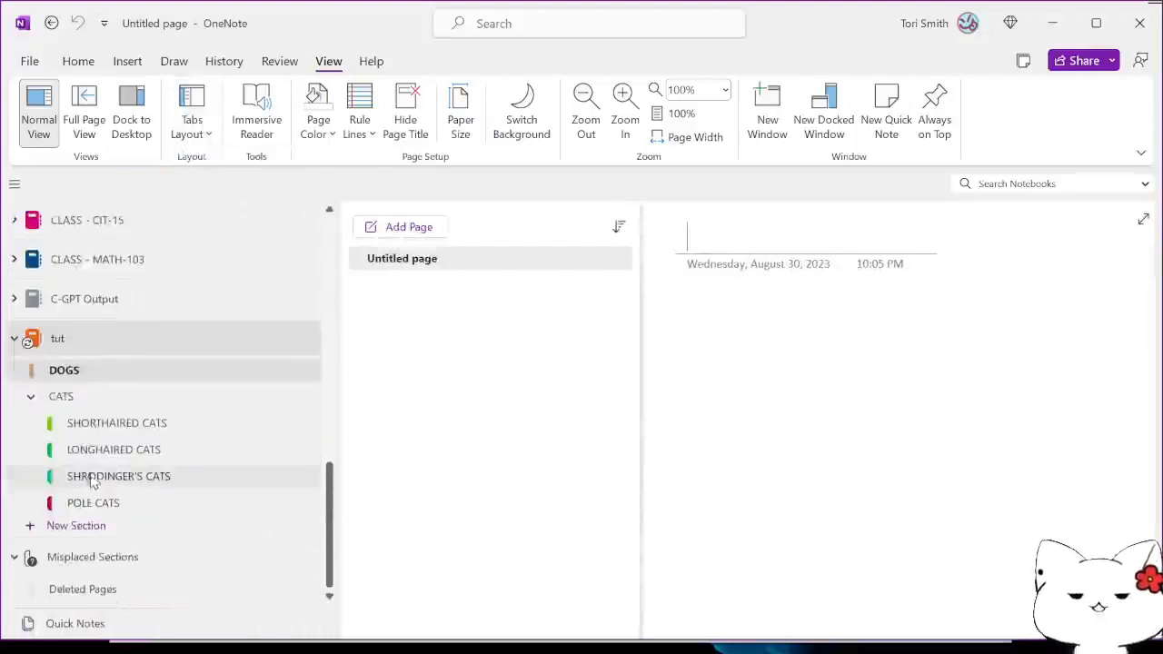
Delete the DOGS section from the tut notebook and try to create a section group inside CATS.
right_click(68, 380)
left_click(116, 441)
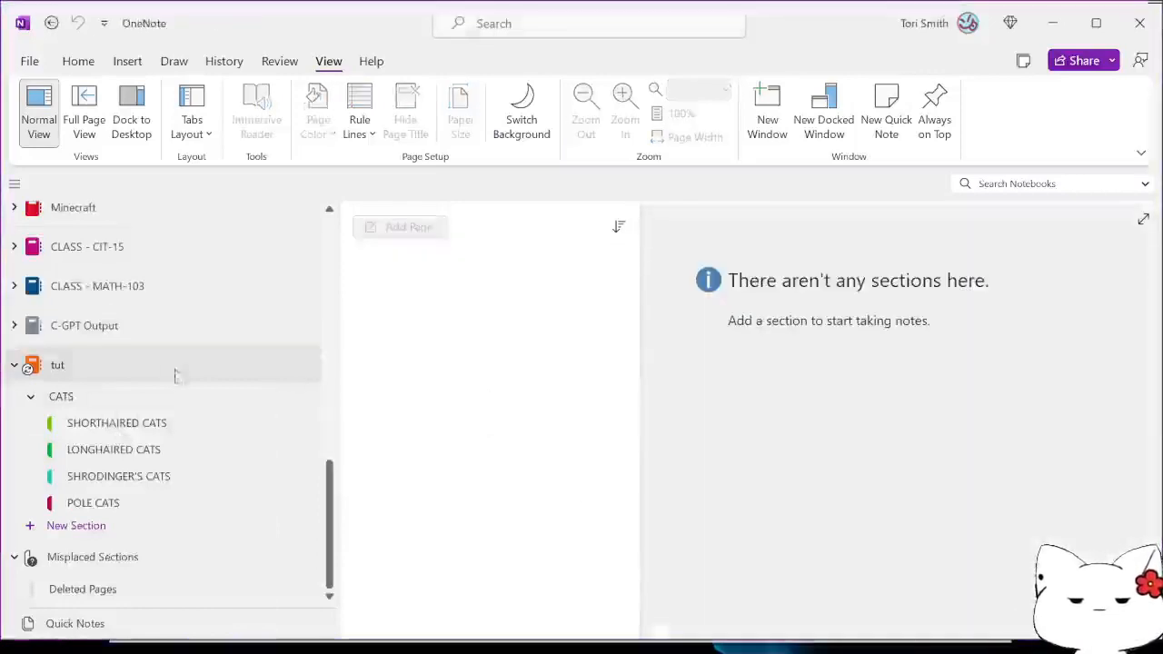
right_click(69, 402)
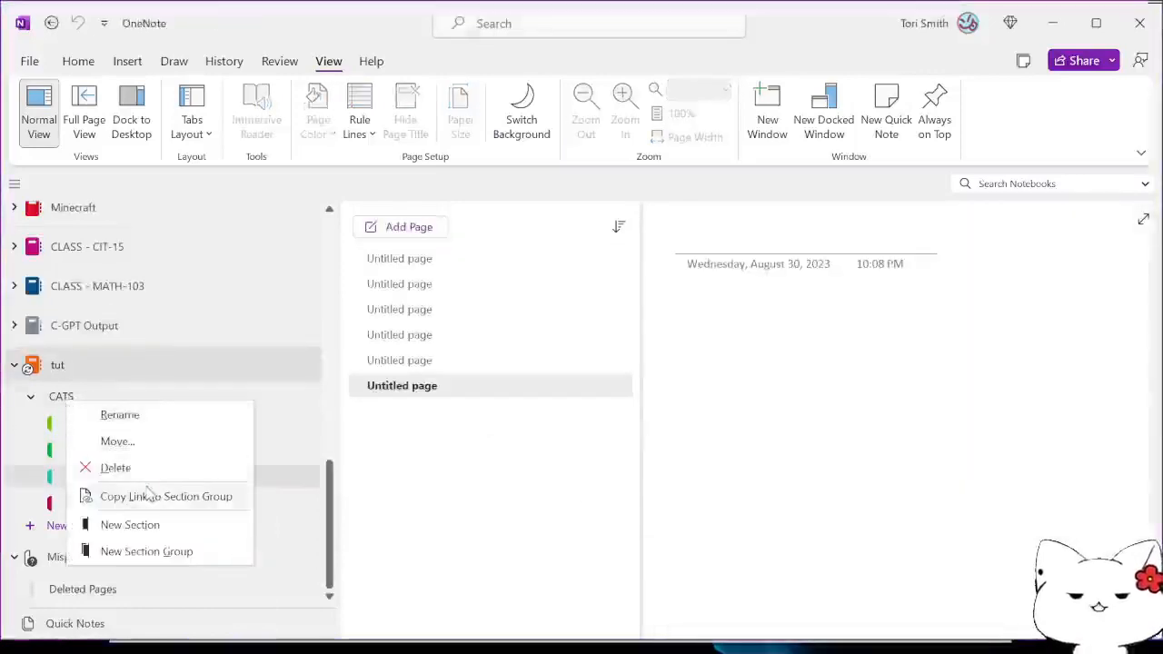
left_click(152, 548)
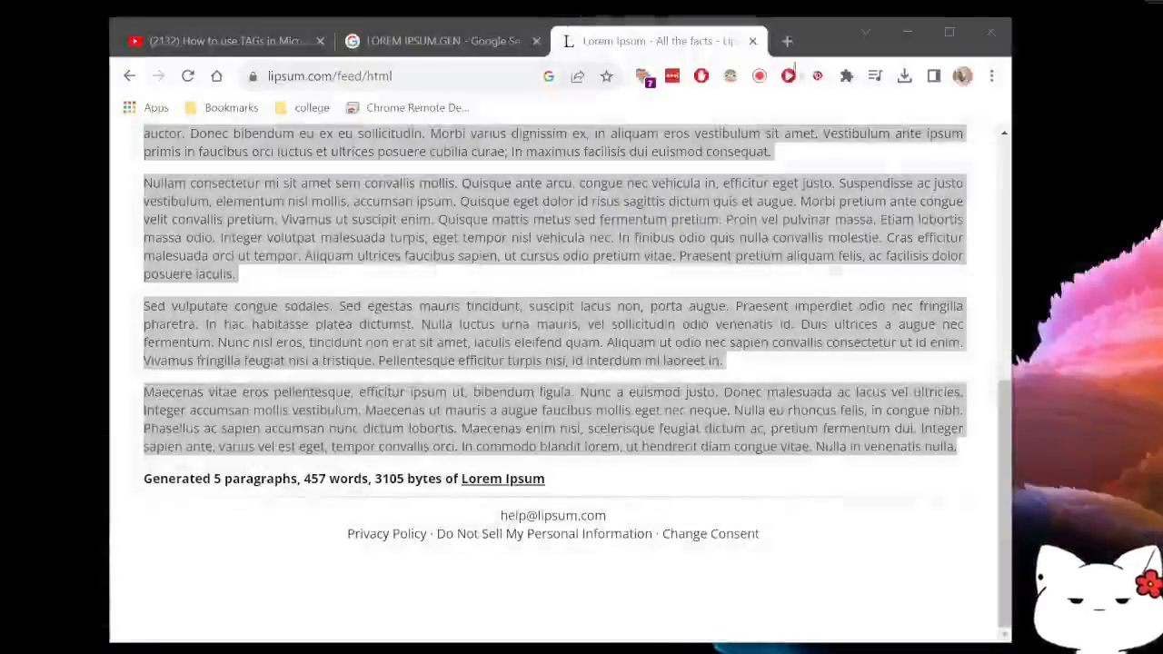
Minimize the browser window showing the Lorem Ipsum page and reopen OneNote.
left_click(908, 33)
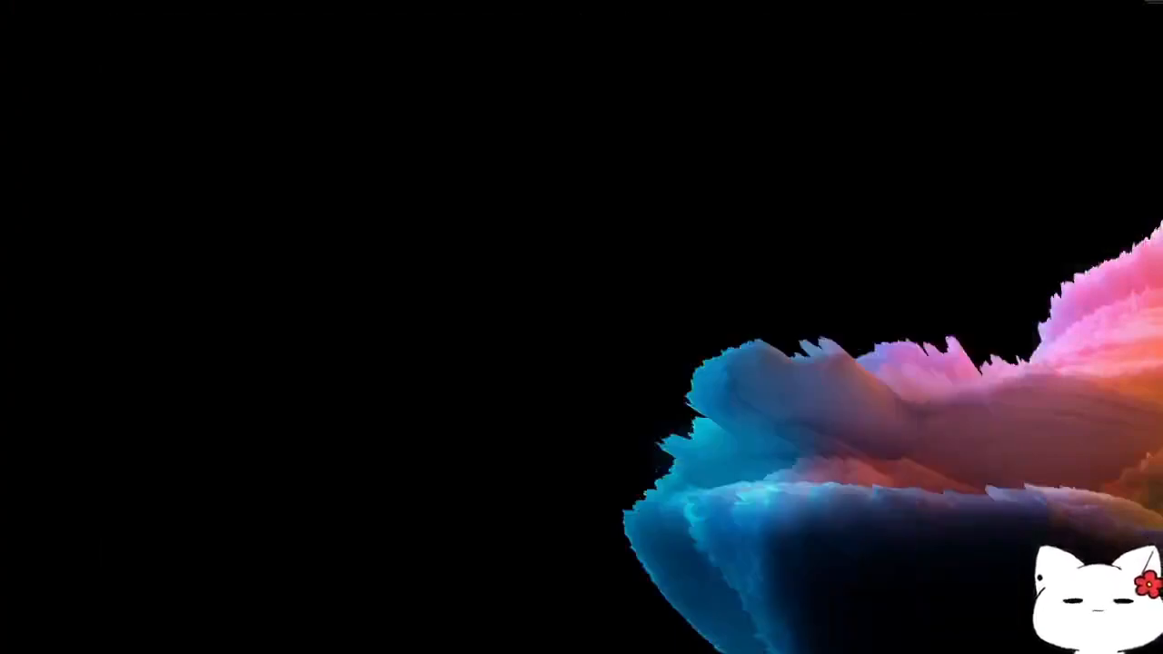
key("super")
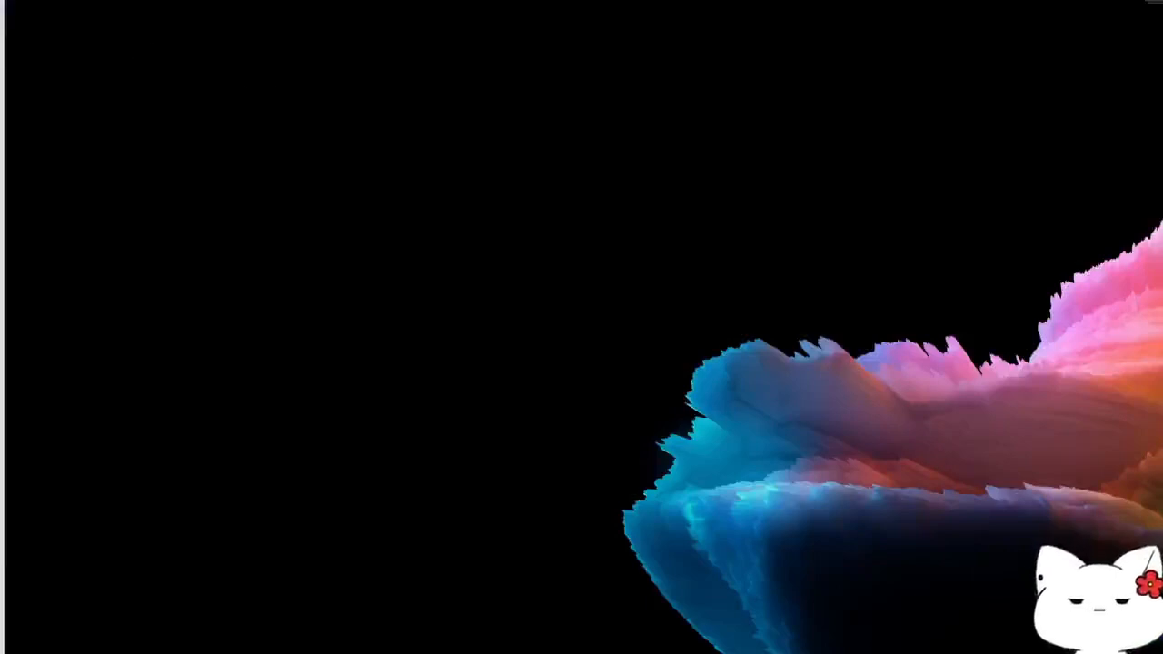
mouse_move(0, 9)
left_mouse_down()
mouse_move(113, 29)
mouse_move(359, 138)
mouse_move(3, 7)
left_mouse_up()
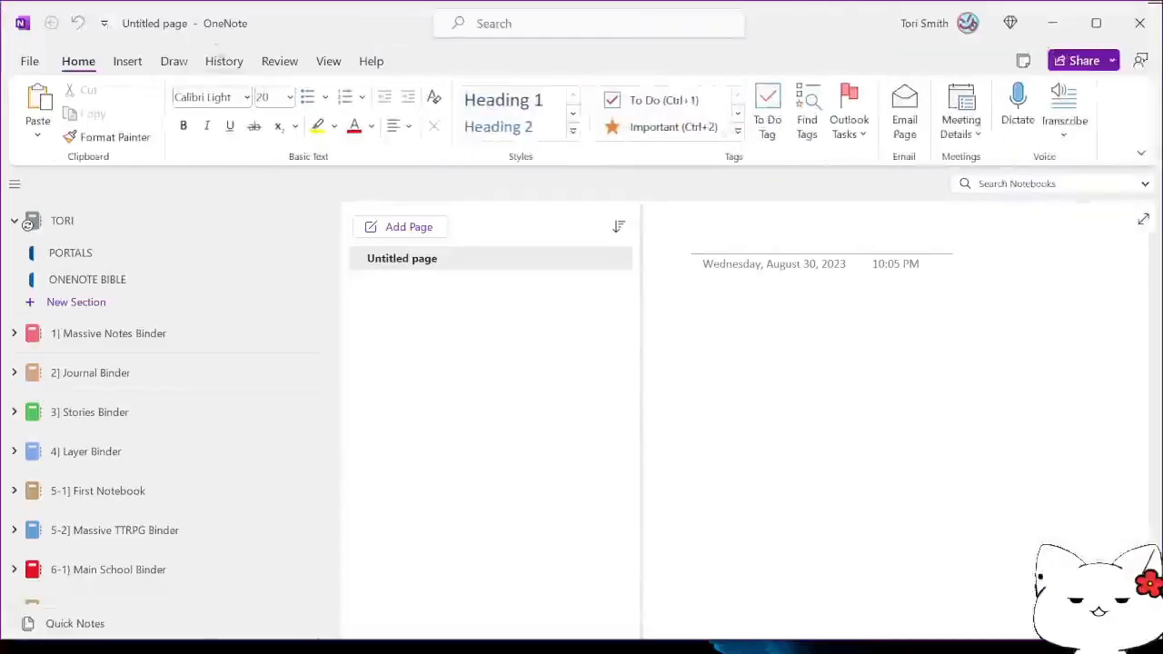
Delete the DOGS section from the tut notebook, confirming the deletion.
scroll(173, 446, "down", 10)
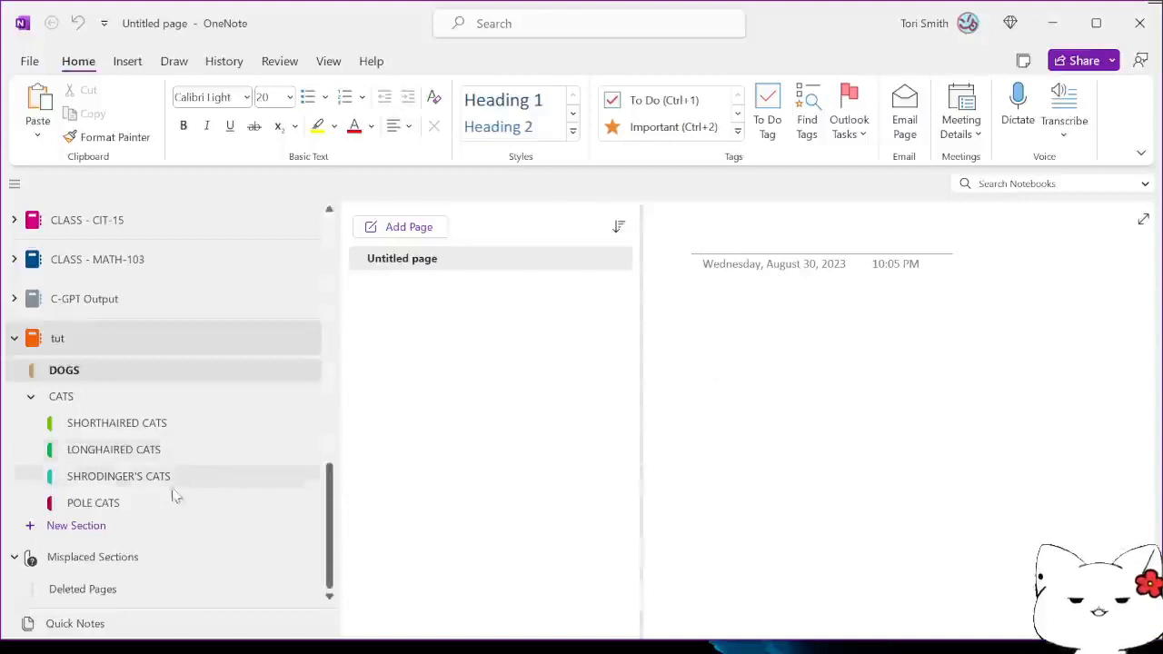
right_click(60, 364)
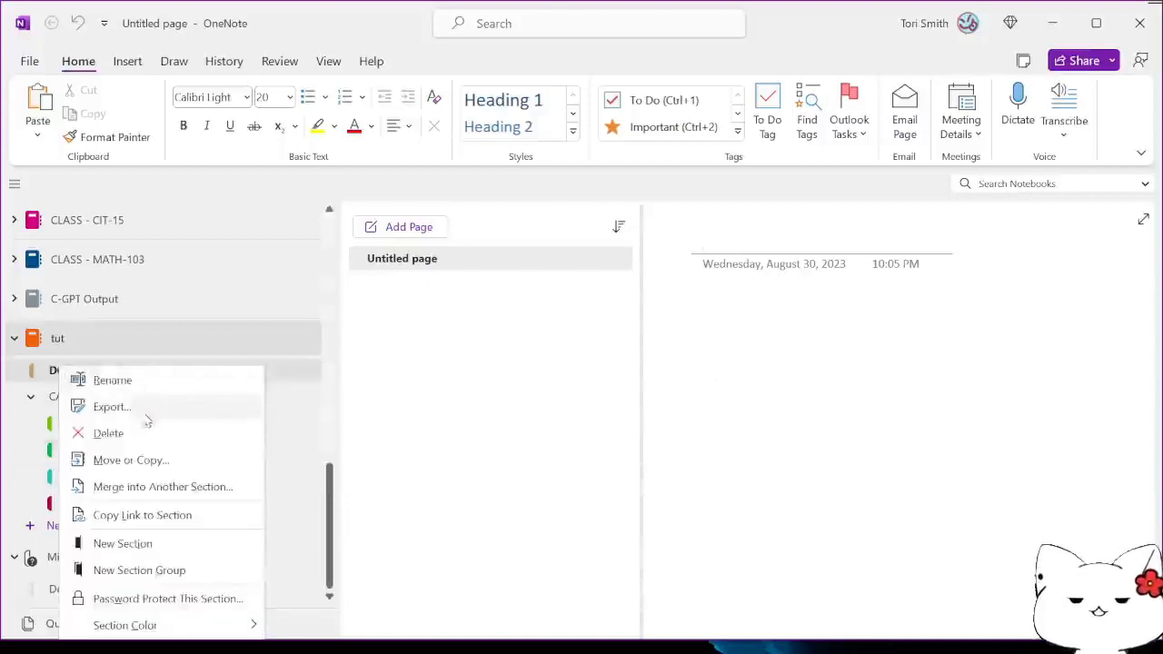
left_click(114, 434)
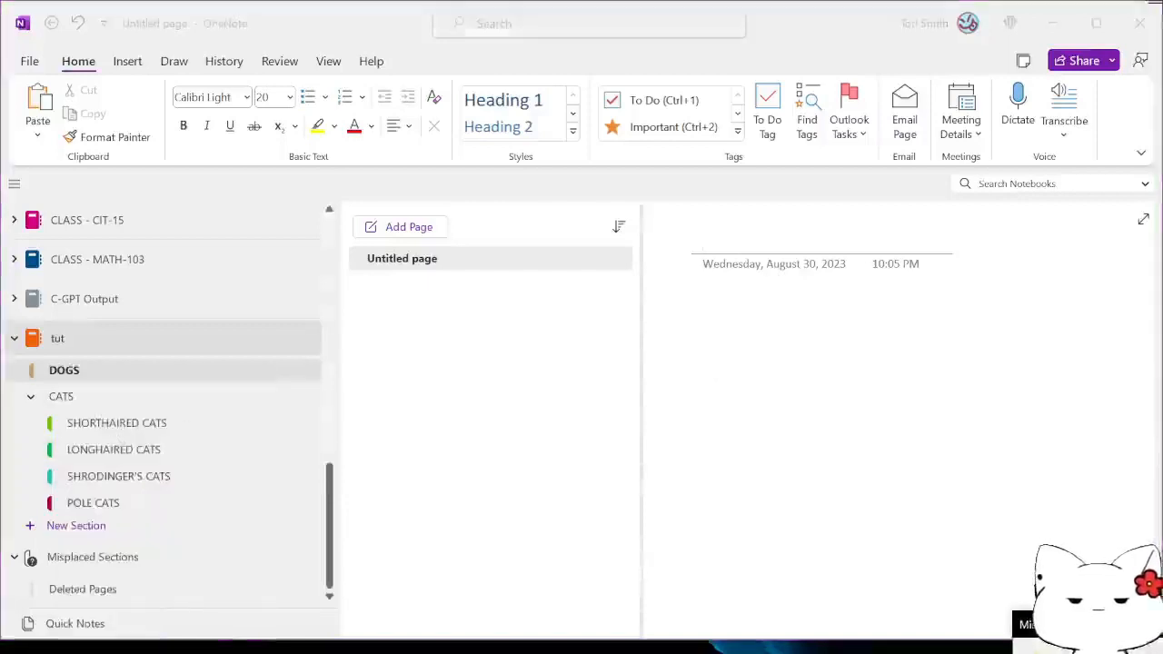
left_click(406, 383)
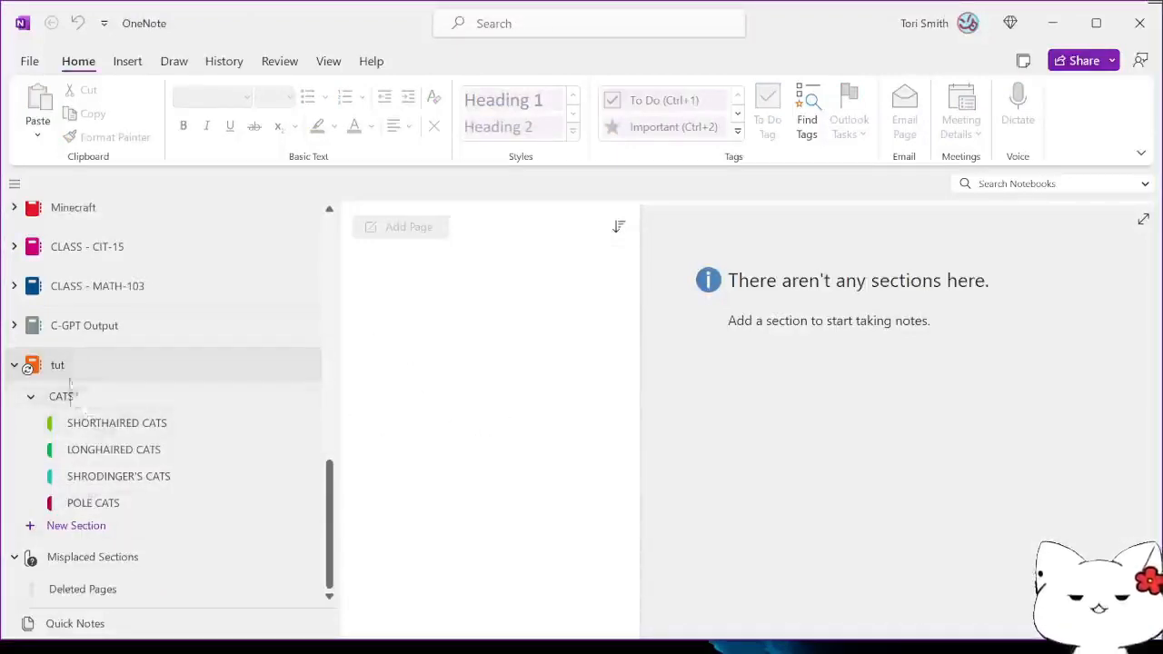
Create a section group inside the CATS section group and name it DOGS.
right_click(94, 376)
right_click(73, 395)
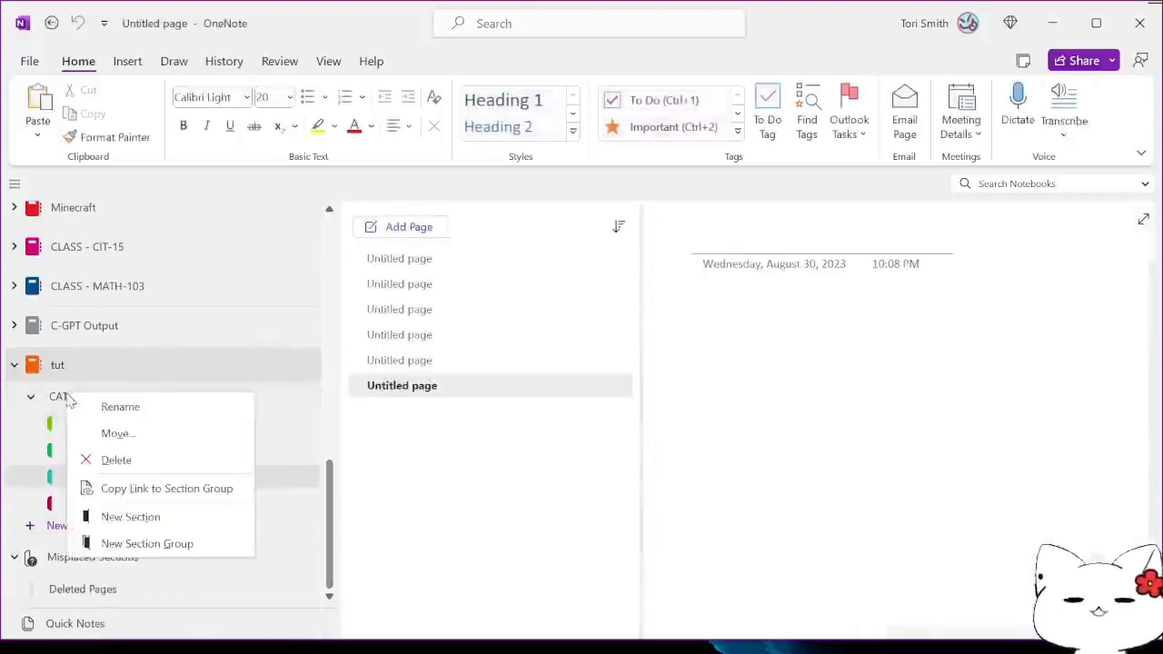
left_click(146, 544)
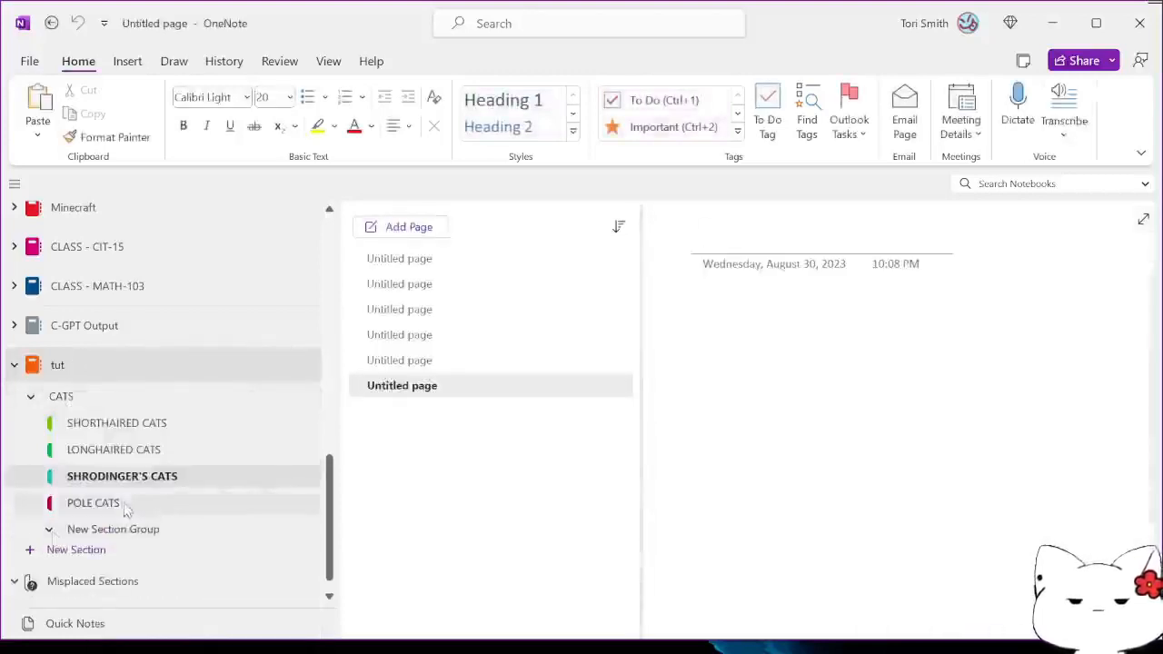
right_click(98, 532)
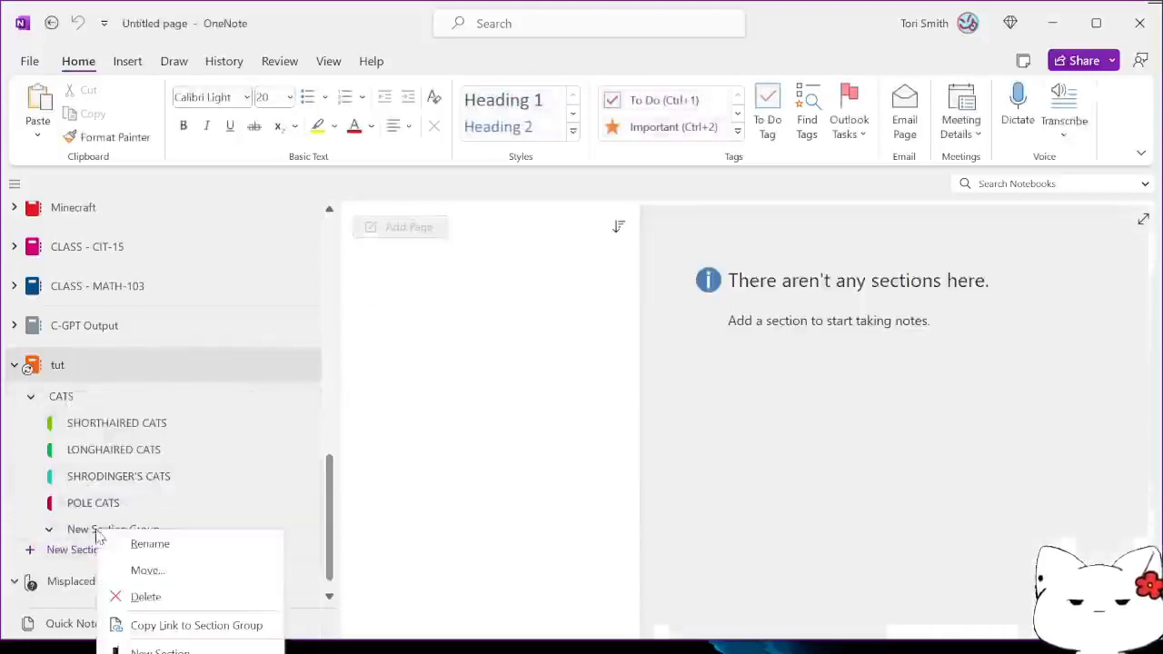
left_click(154, 548)
type("DOGS")
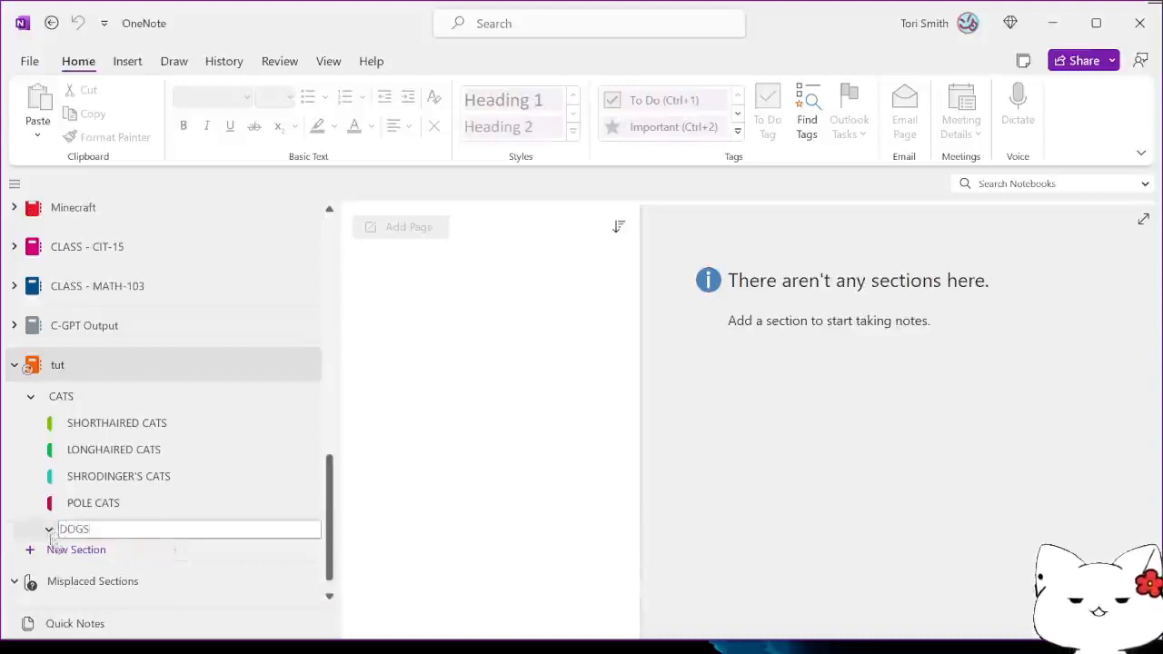
double_click(145, 528)
key("Return")
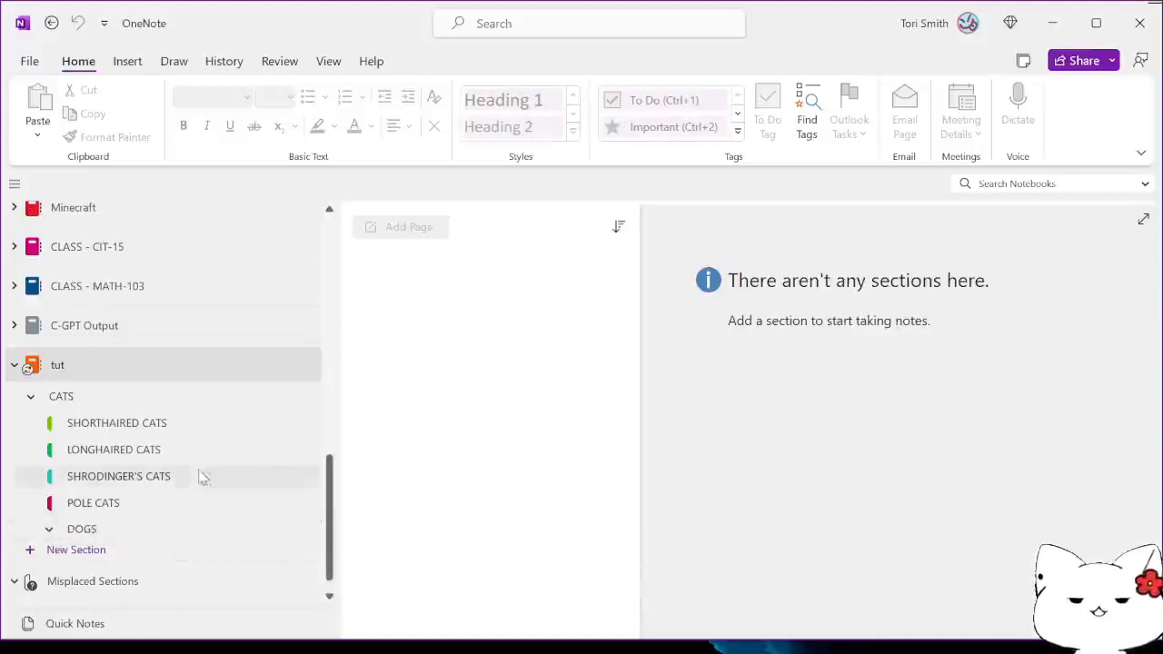
Add two new sections to the DOGS section group and collapse the group.
right_click(87, 535)
left_click(155, 648)
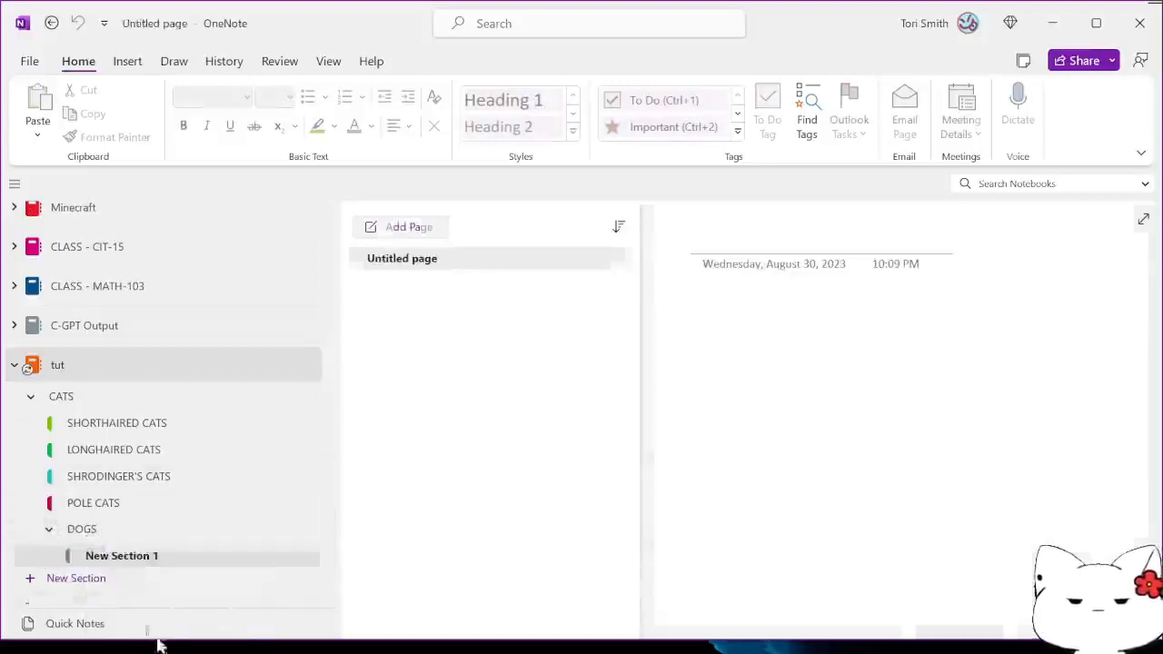
right_click(100, 534)
left_click(155, 650)
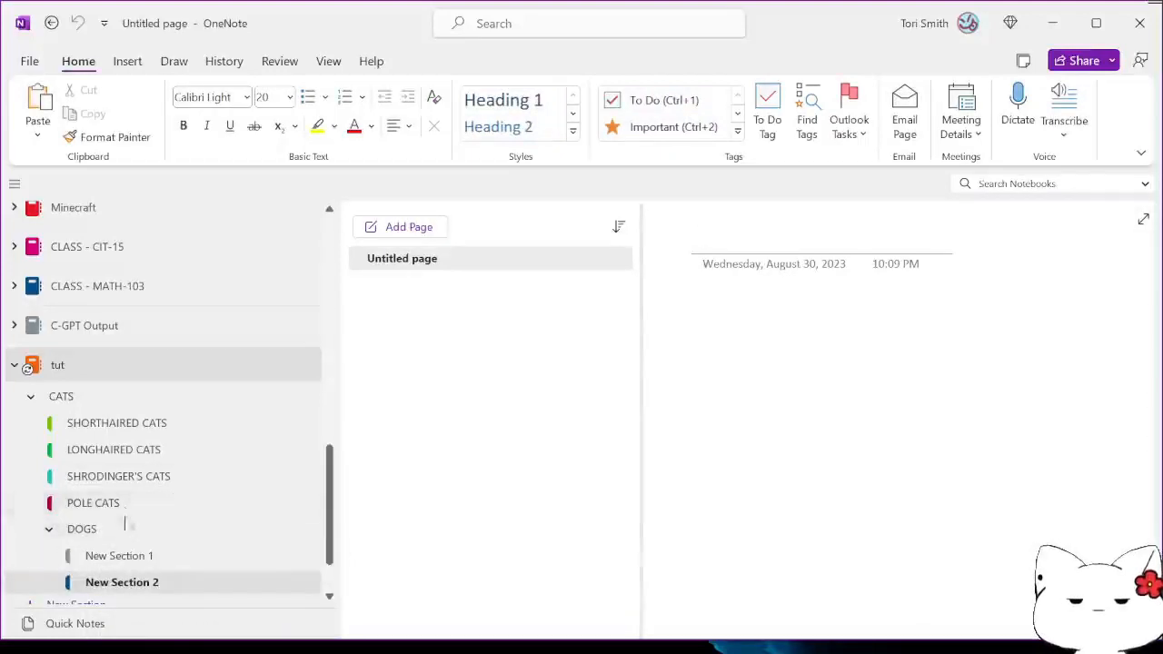
left_click(50, 528)
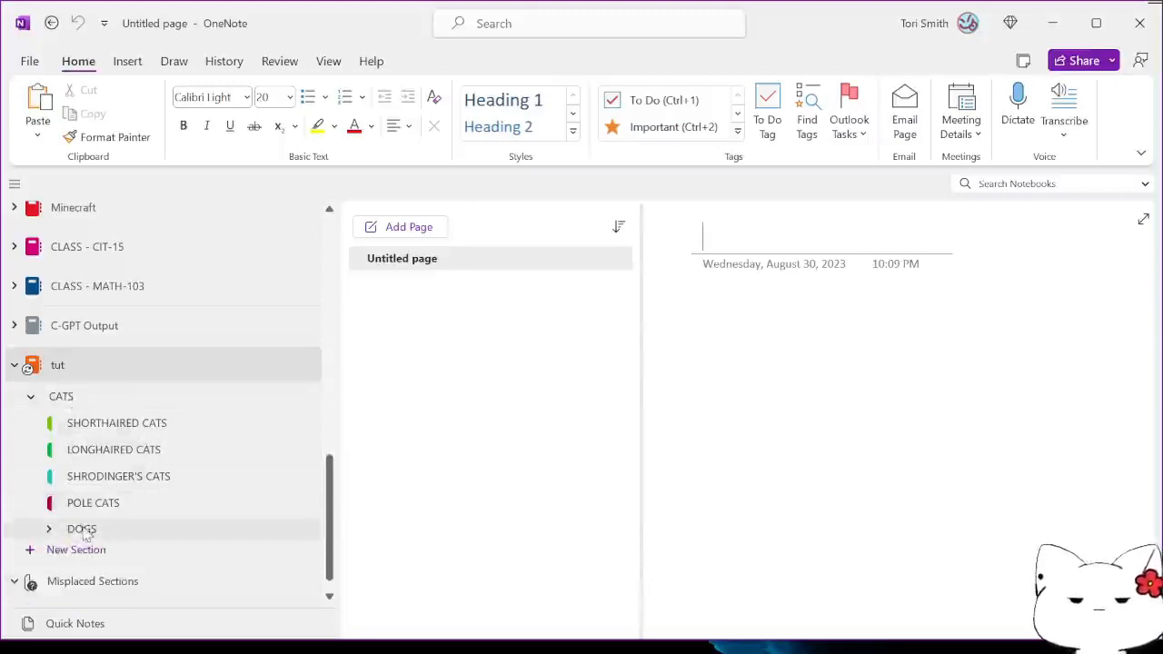
Switch to the horizontal section tabs layout and move the DOGS section group out of CATS to the top level of the tut notebook.
left_click(330, 61)
left_click(191, 127)
left_click(238, 189)
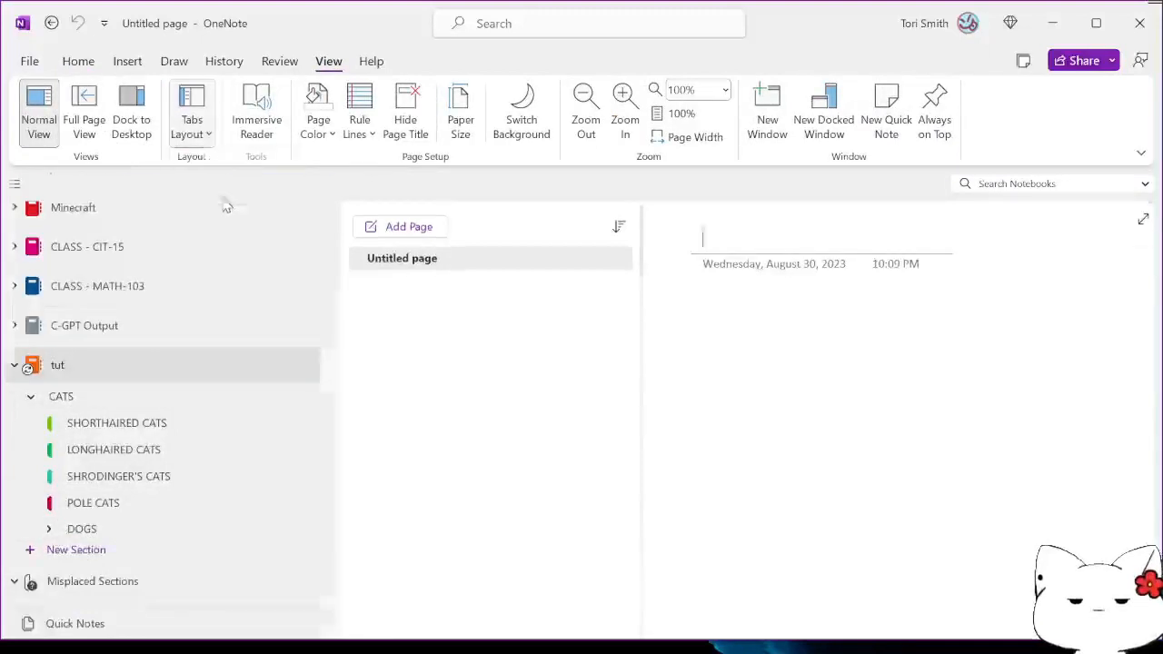
left_click(107, 188)
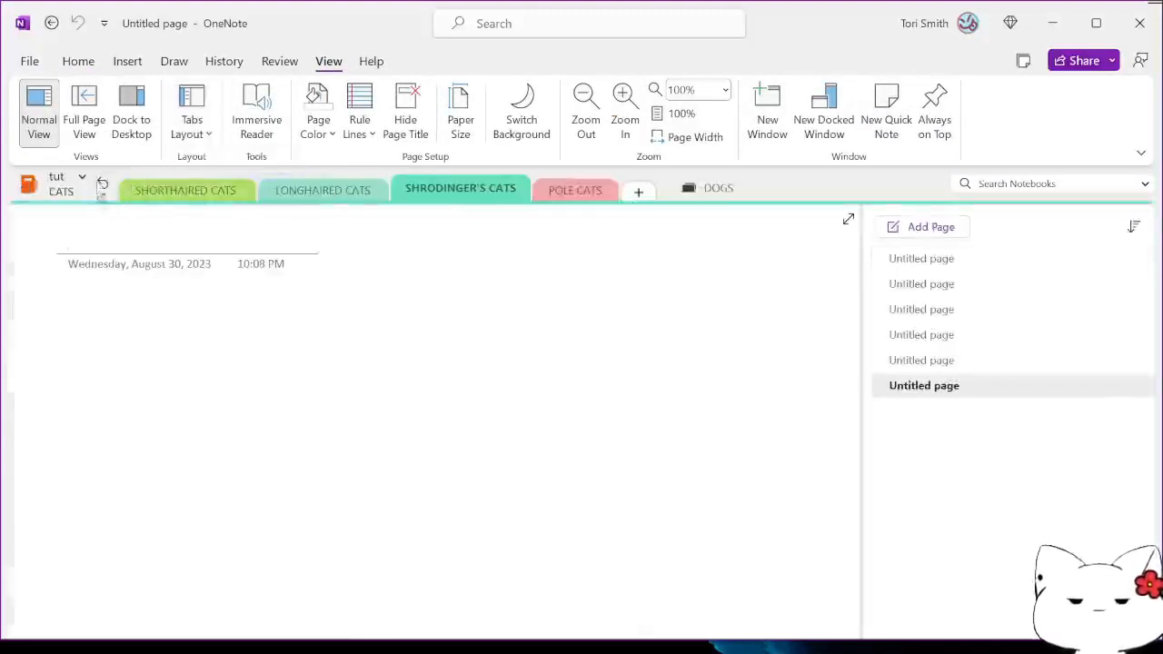
left_click(104, 185)
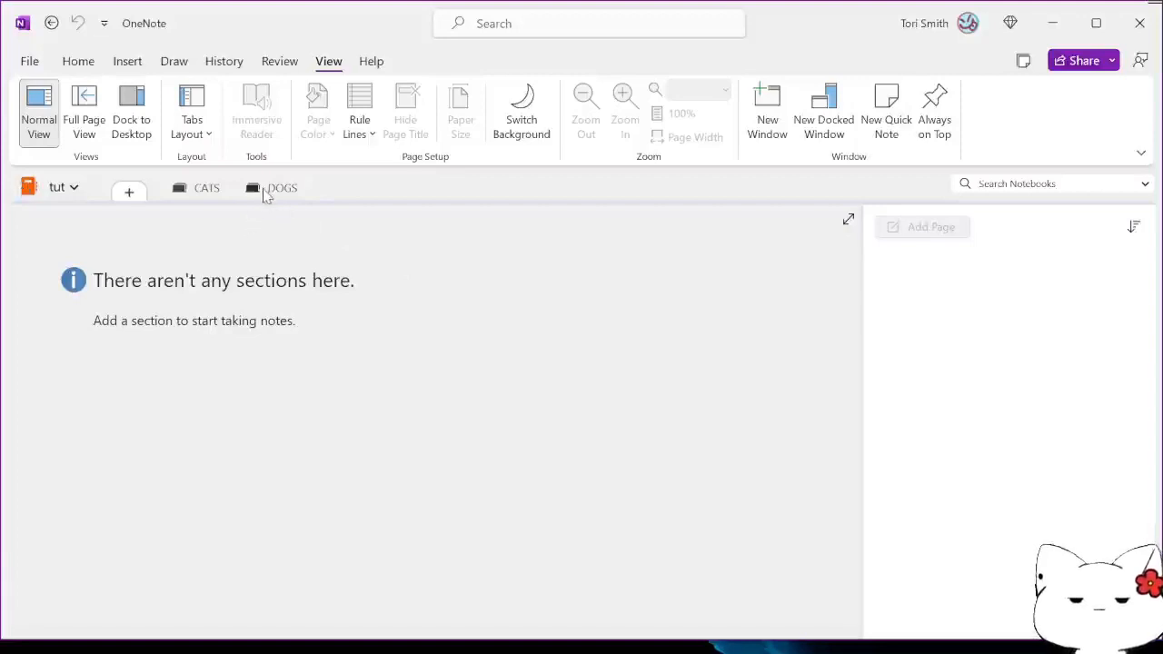
Add a section named MAIN at the top level of the tut notebook.
left_click(130, 195)
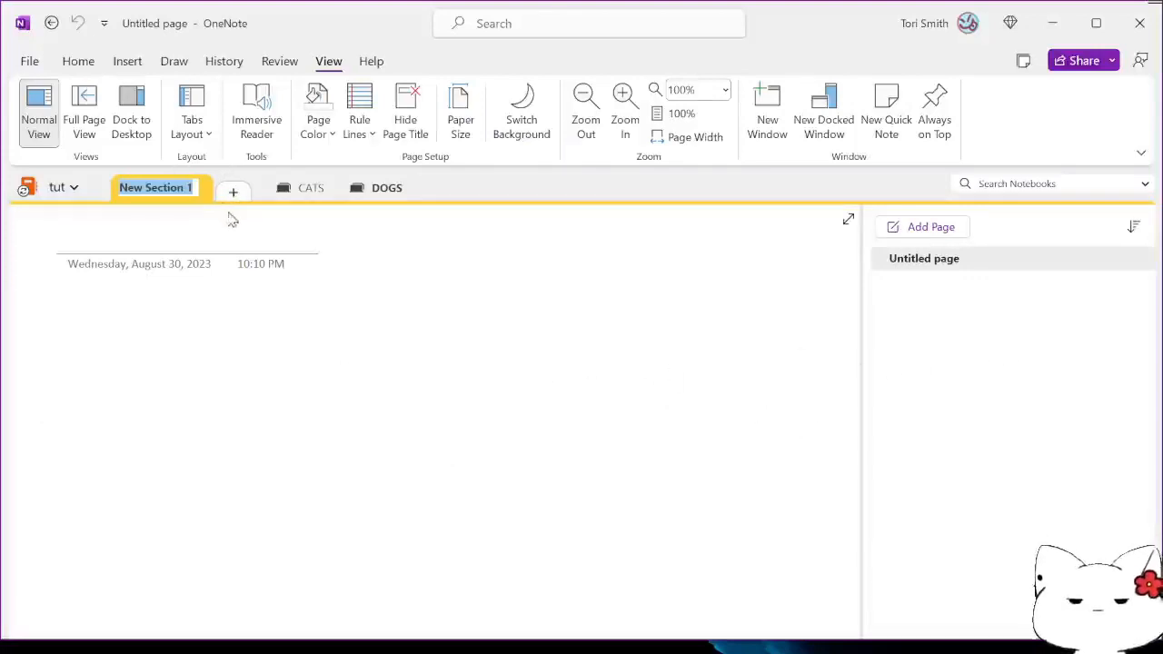
type("MIANI")
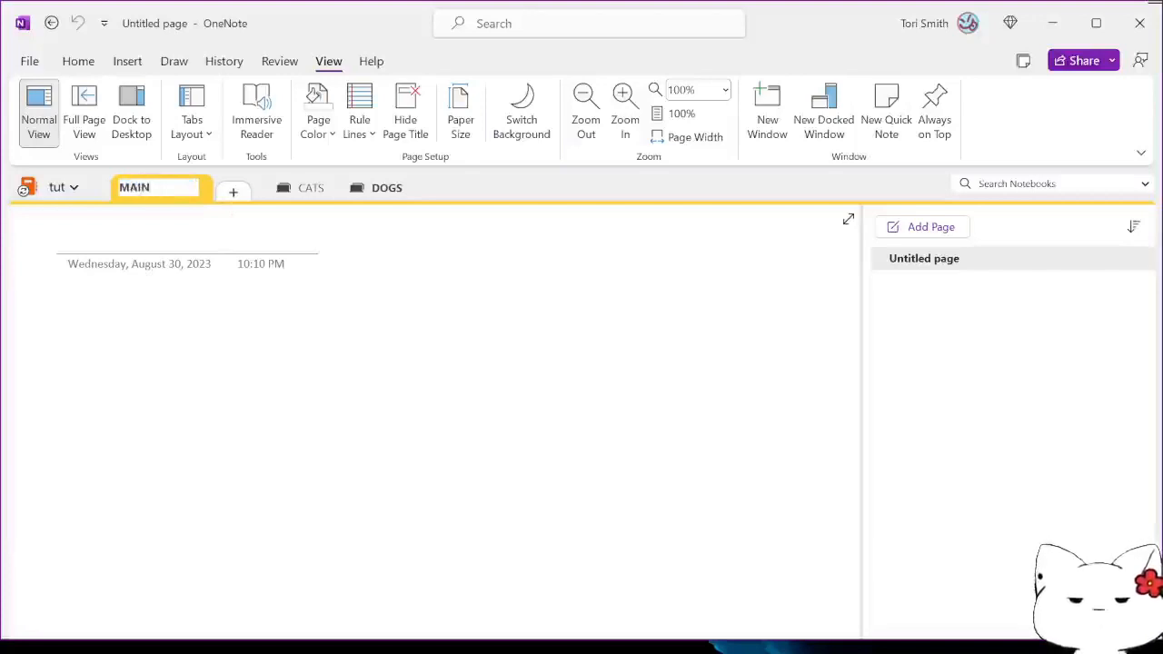
key("Return")
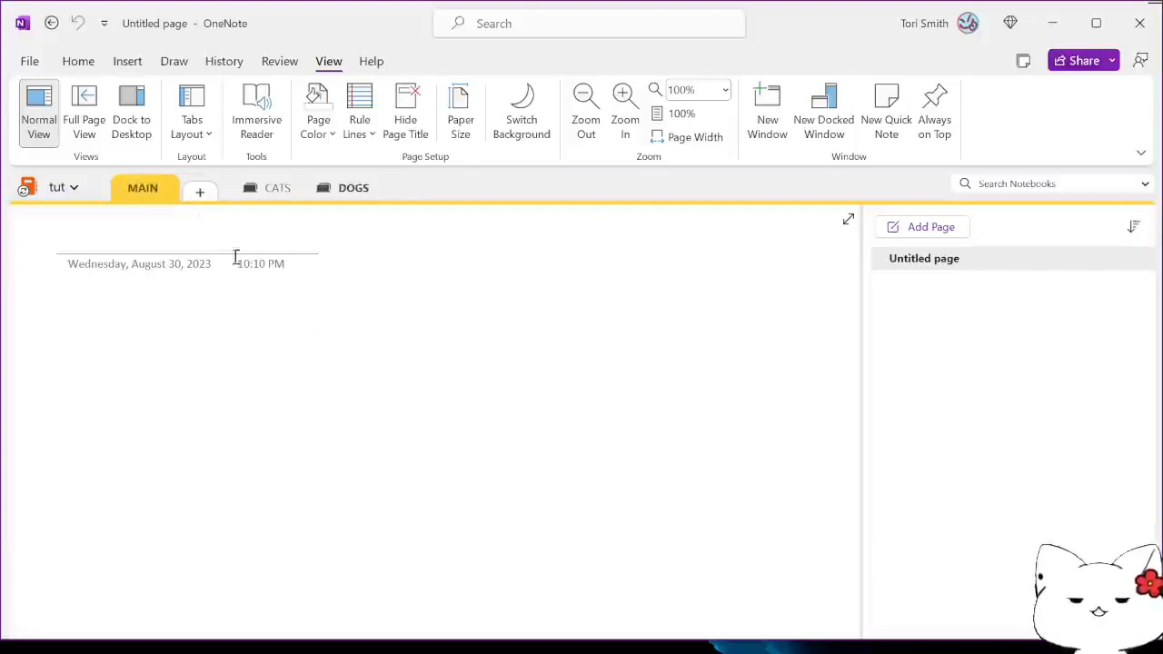
Title the MAIN section's page TUT PORTALS and add a second page titled TUT BIBLE.
left_click(61, 187)
left_click(484, 382)
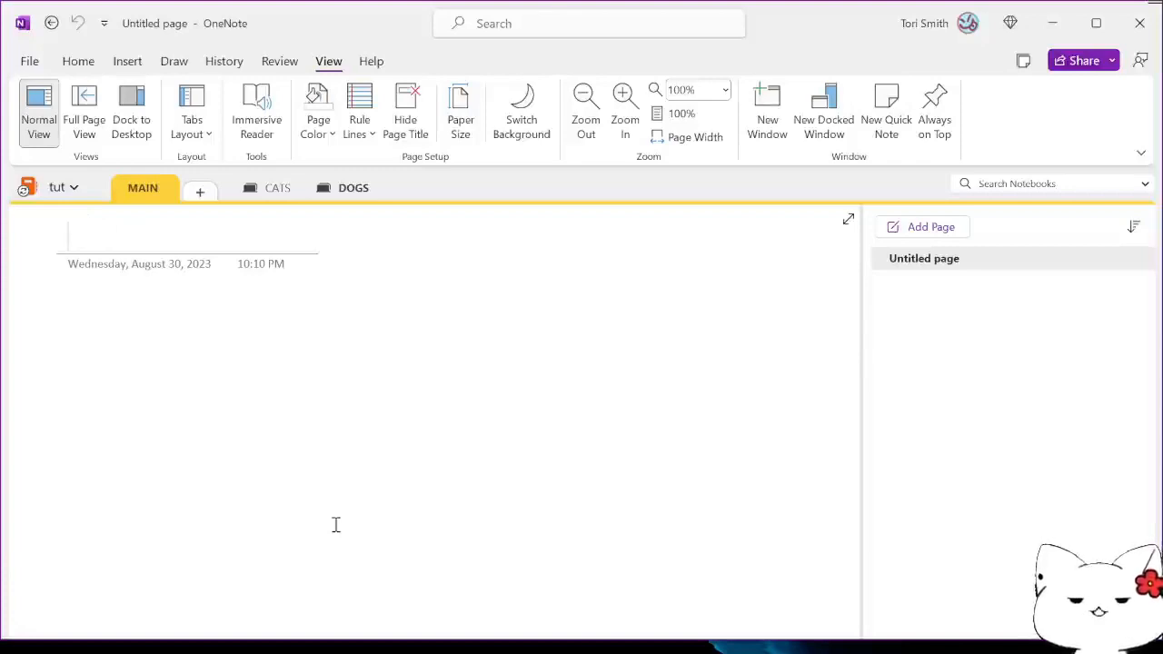
type("TUT PORTAL")
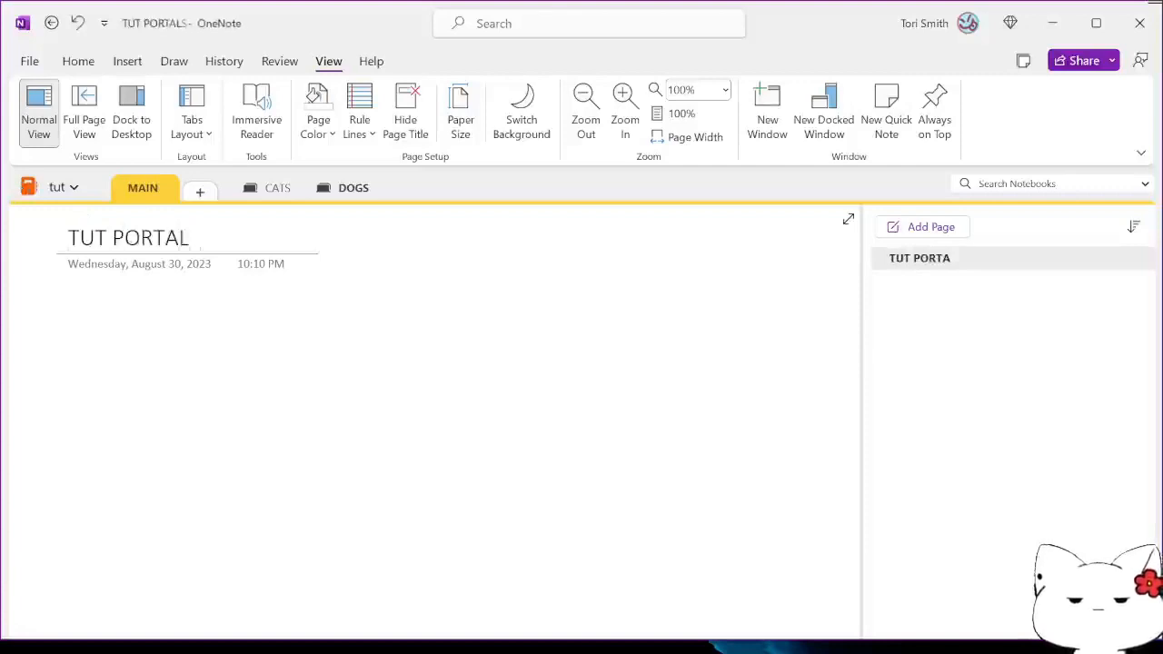
type("S")
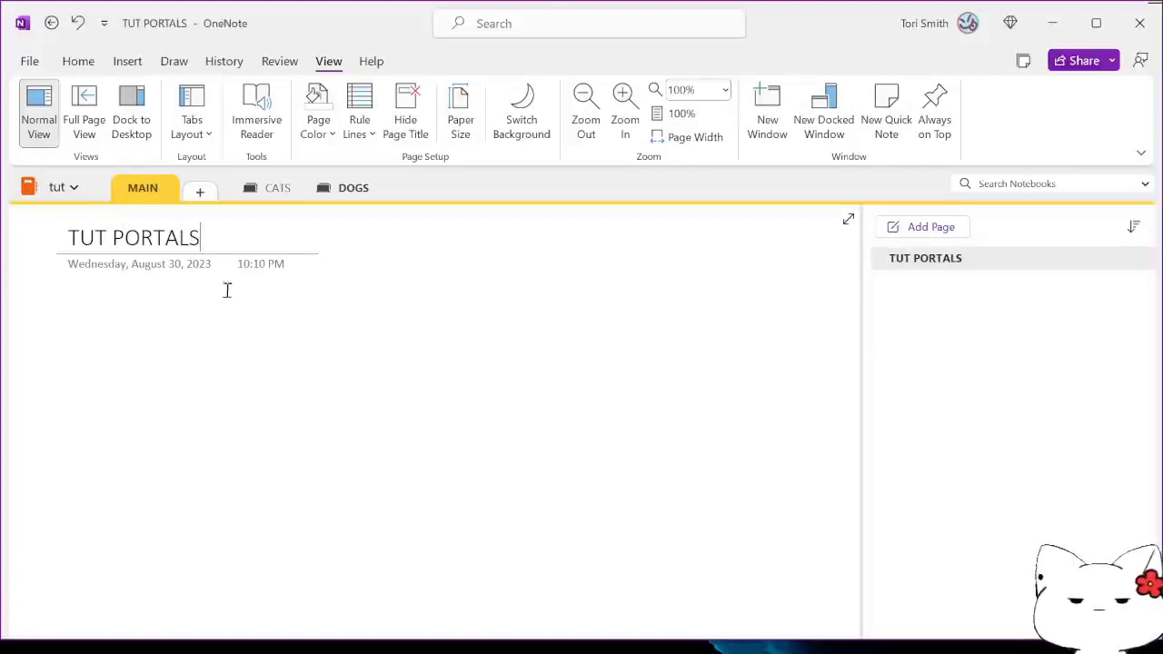
left_click(931, 228)
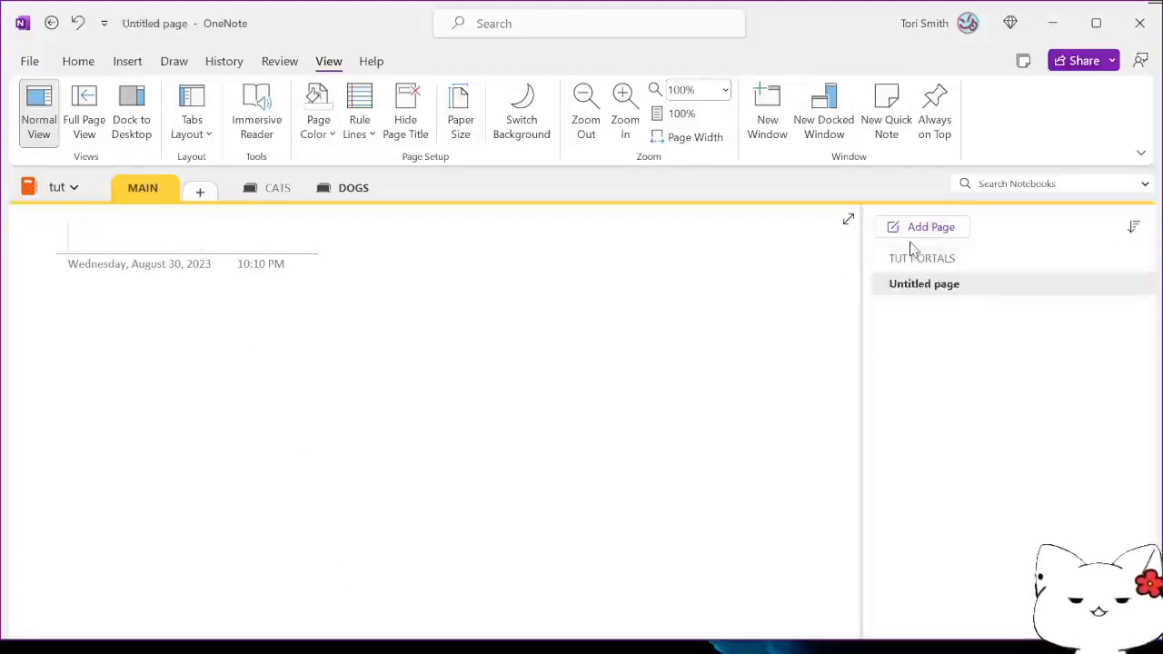
type("TUT BIBLE")
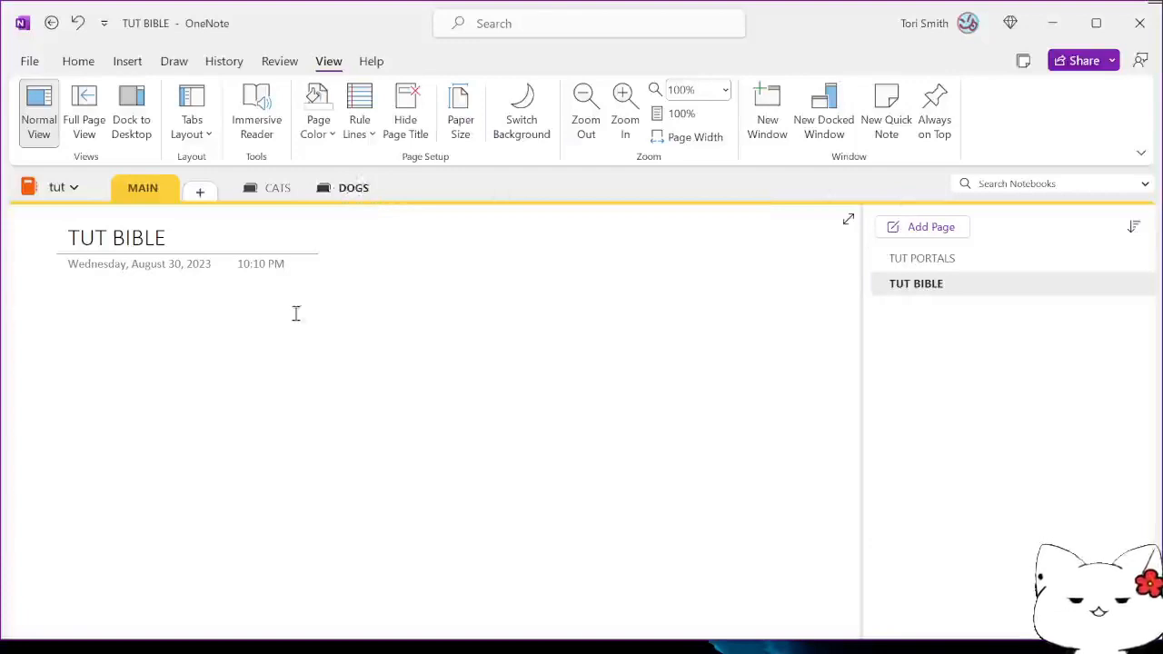
Create a section group named DIFFERNT KINDS OF CATS inside the CATS section group.
left_click(280, 188)
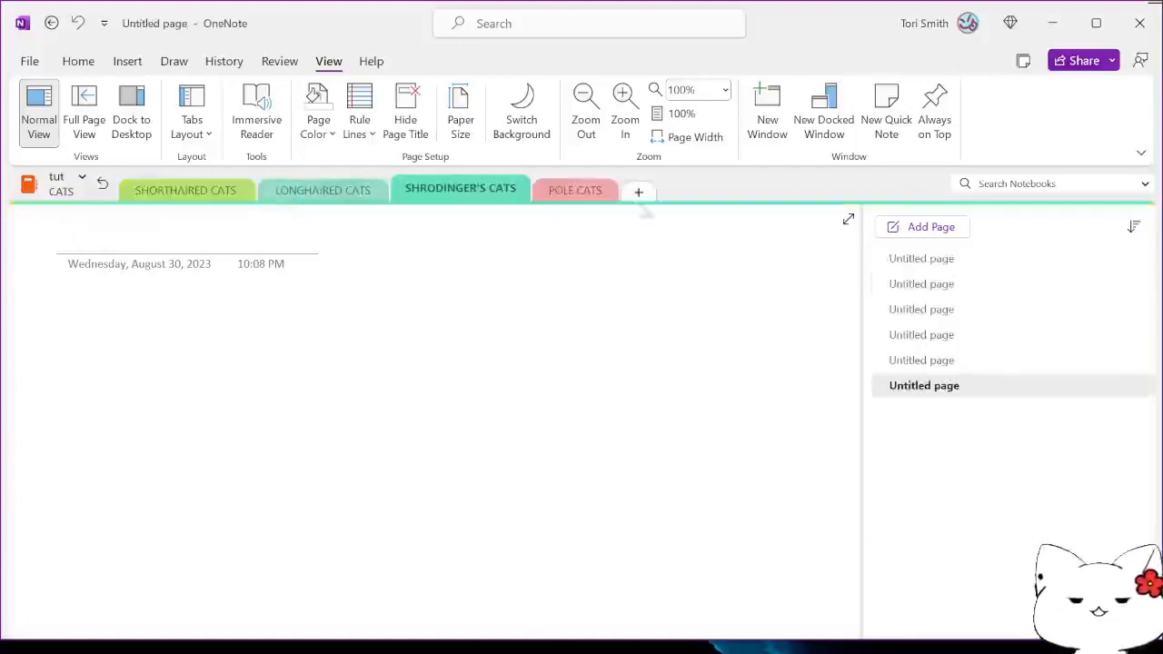
right_click(688, 191)
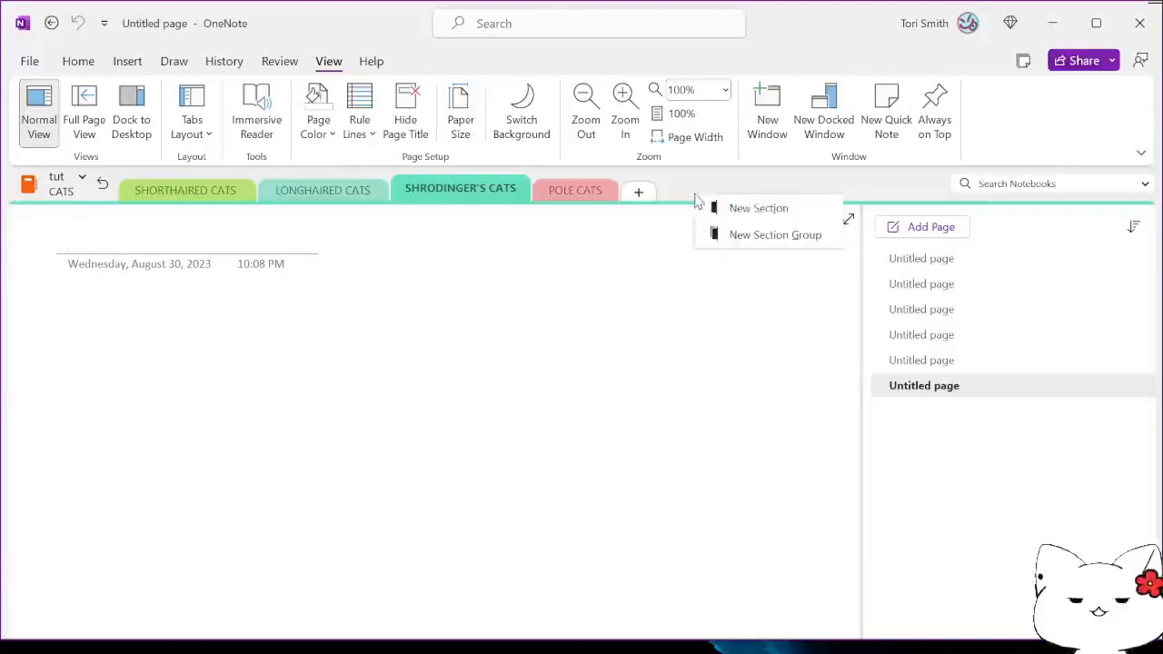
left_click(767, 234)
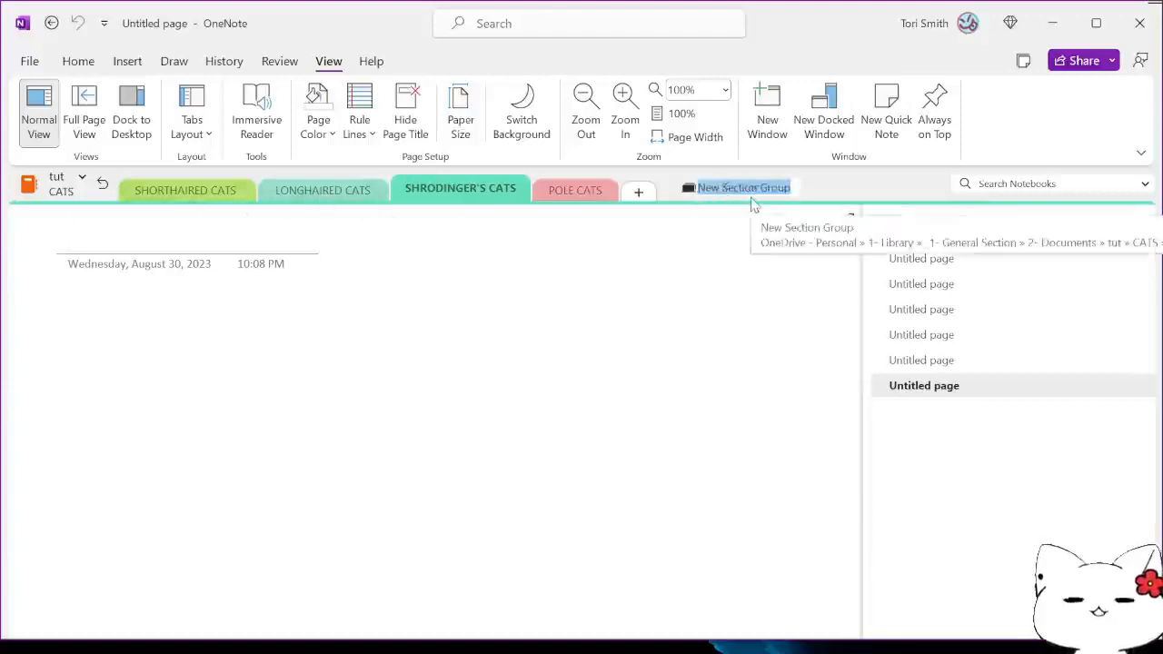
type("DIFFERNT KIND")
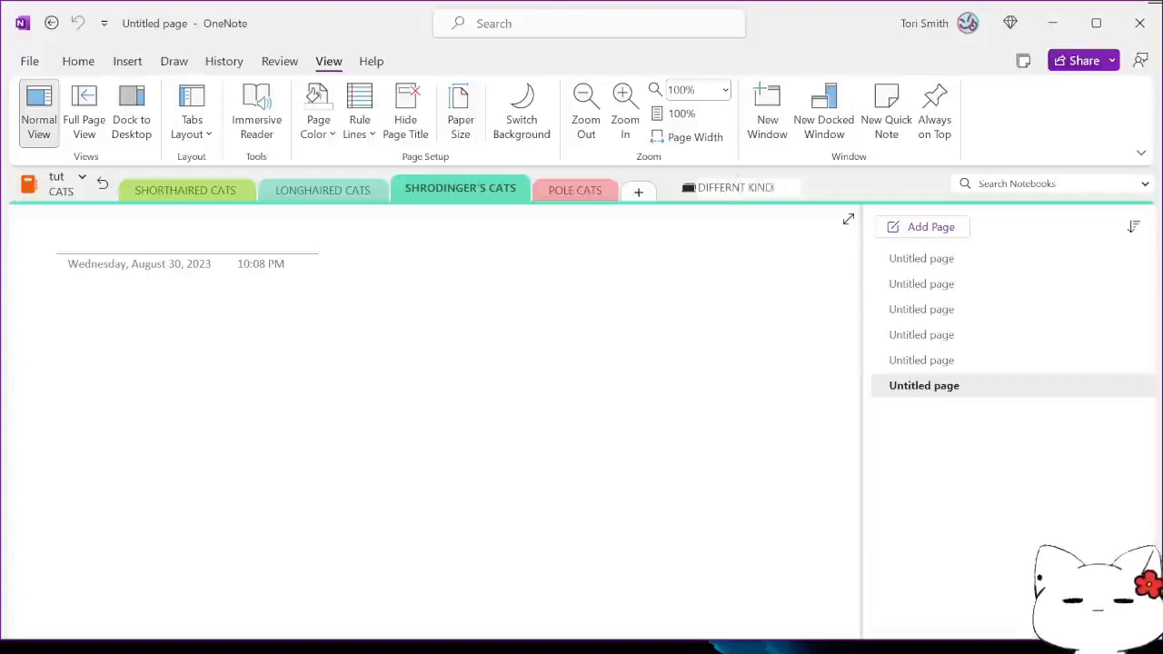
type("S OF CATS")
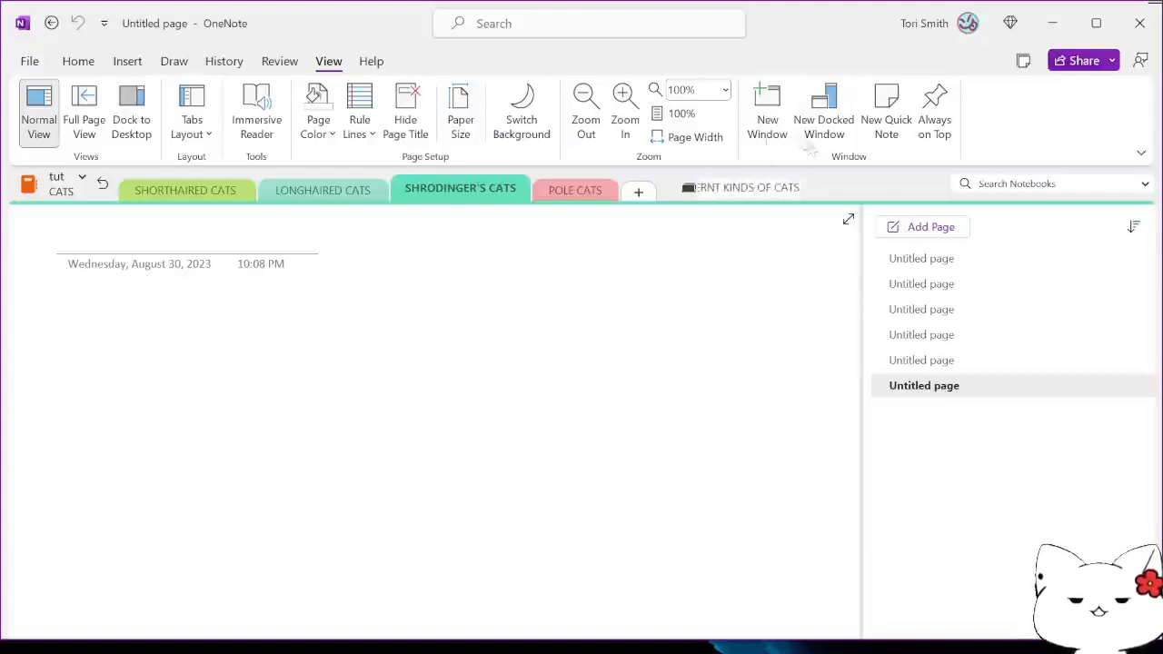
key("Return")
Add two new sections inside the DIFFERNT KINDS OF CATS group and return to the tut notebook's top level.
left_click(728, 194)
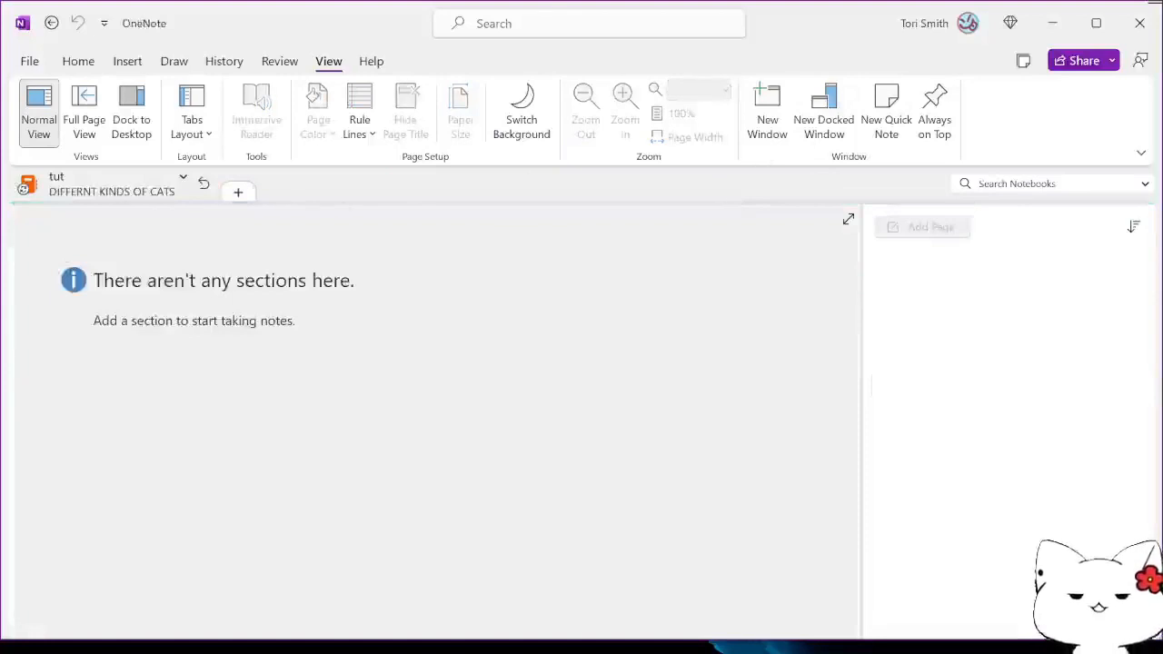
left_click(238, 192)
left_click(340, 191)
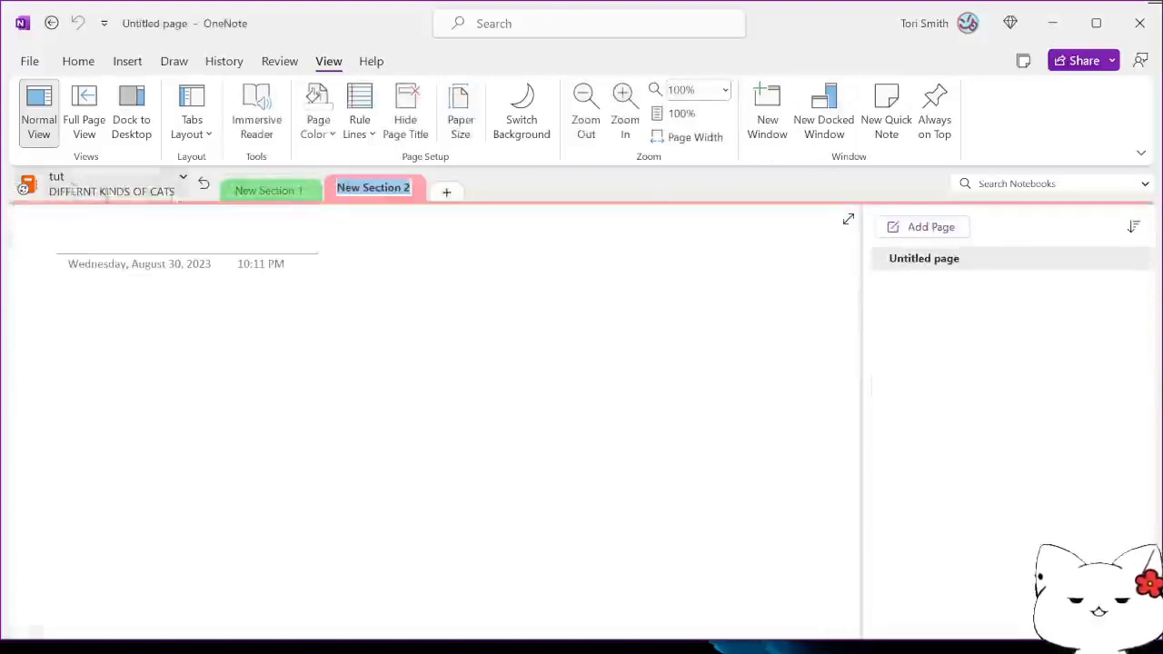
left_click(203, 185)
left_click(108, 189)
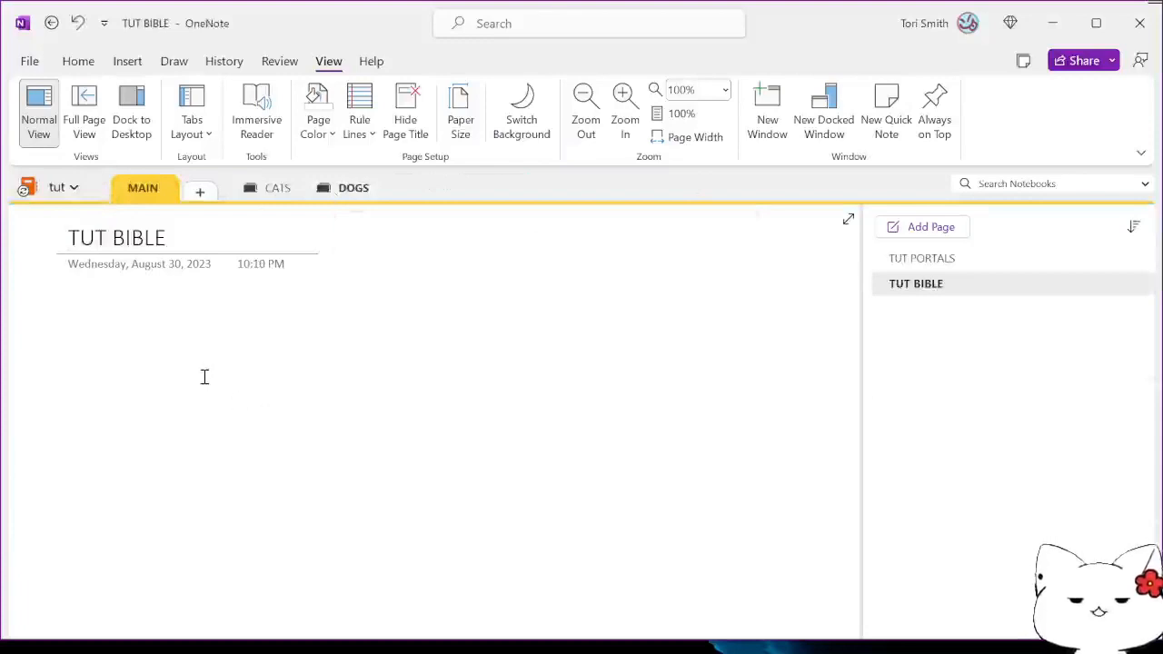
Write "PETS I LIKE AND WANT (MOM IF UR REASDING THIS PLS I BEG)" on the TUT BIBLE page.
type("pETS I")
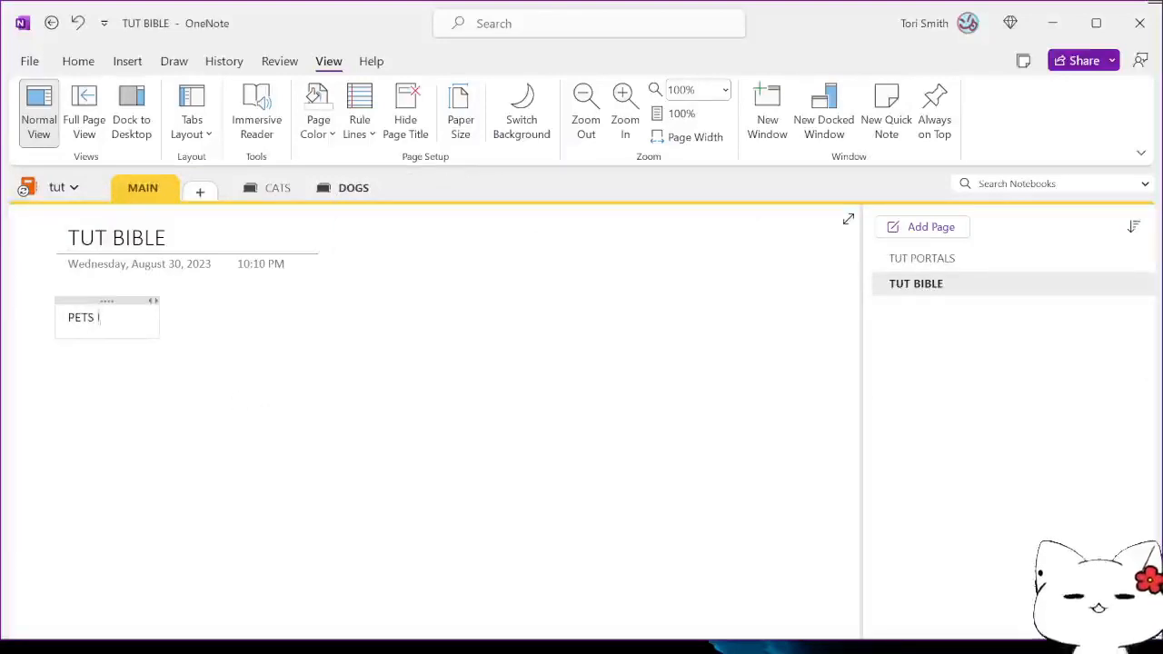
type(" LIKE AND WHA")
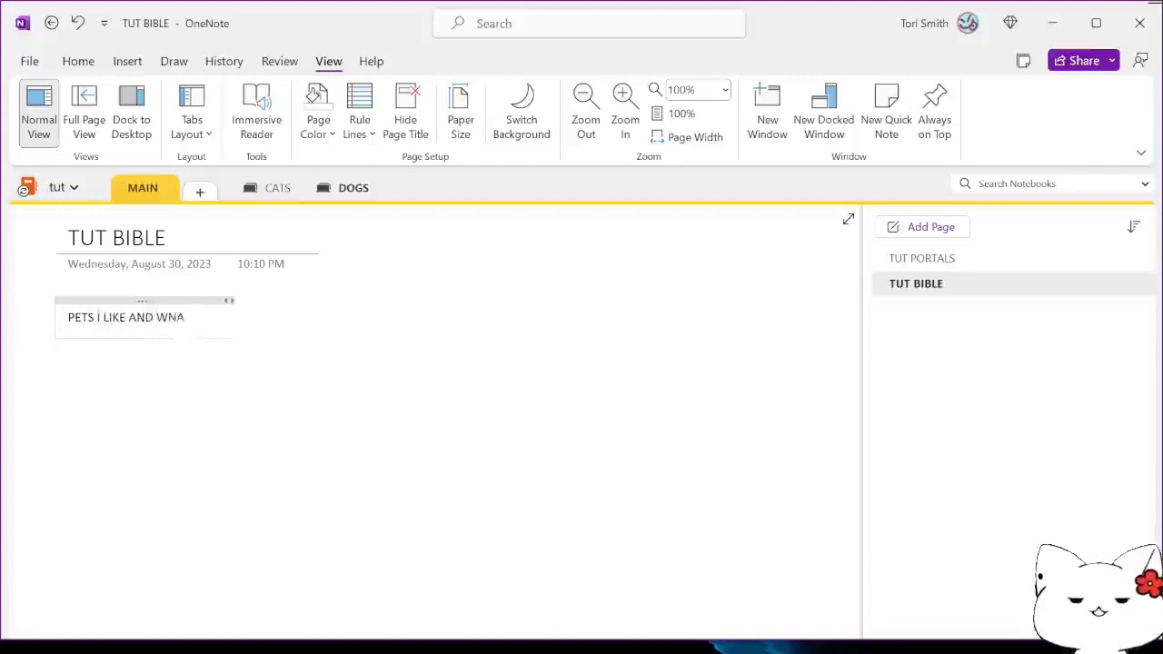
key("BackSpace")
key("BackSpace")
type("ANT (MOM IF UR")
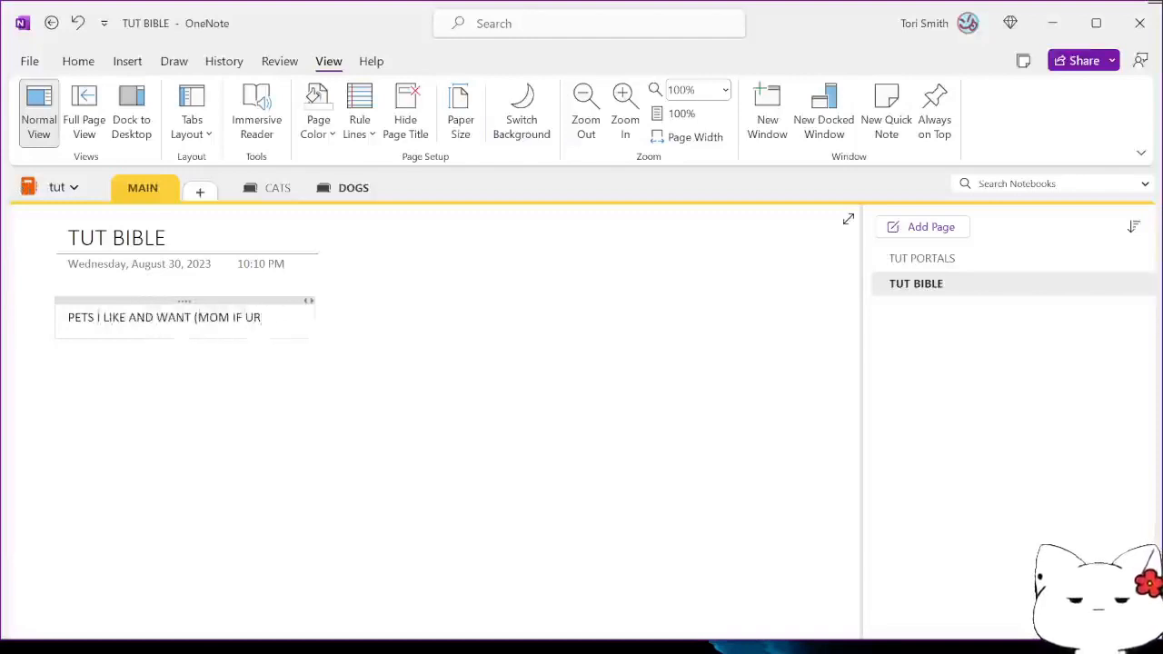
type(" REASDING THIS")
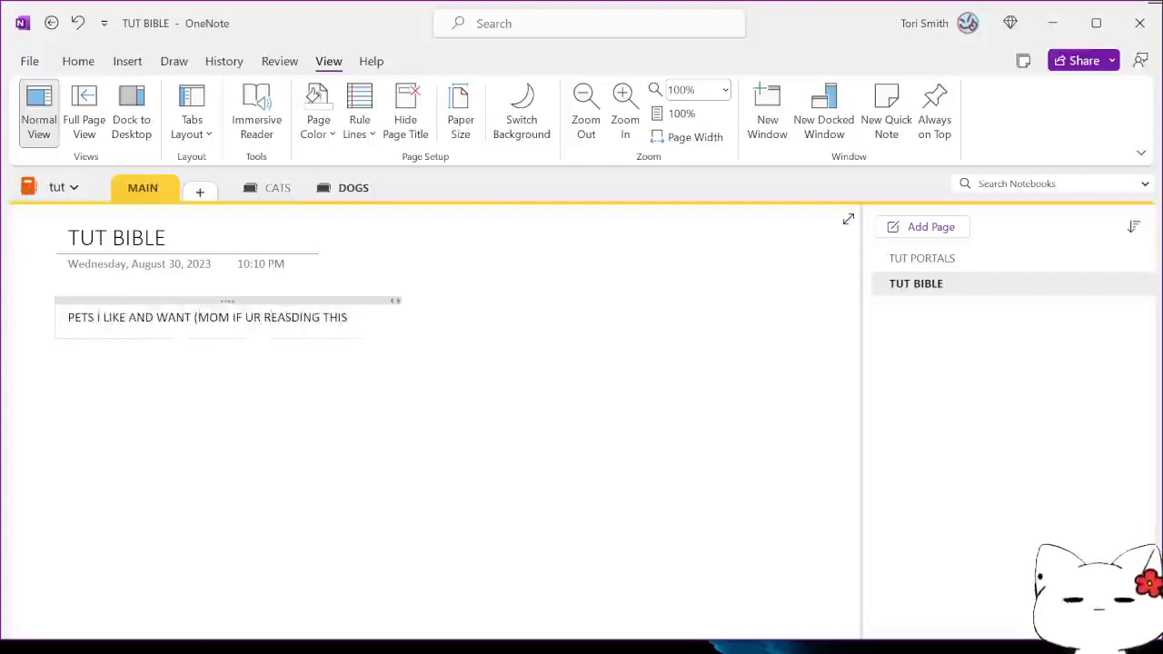
type(" PLS I BEG")
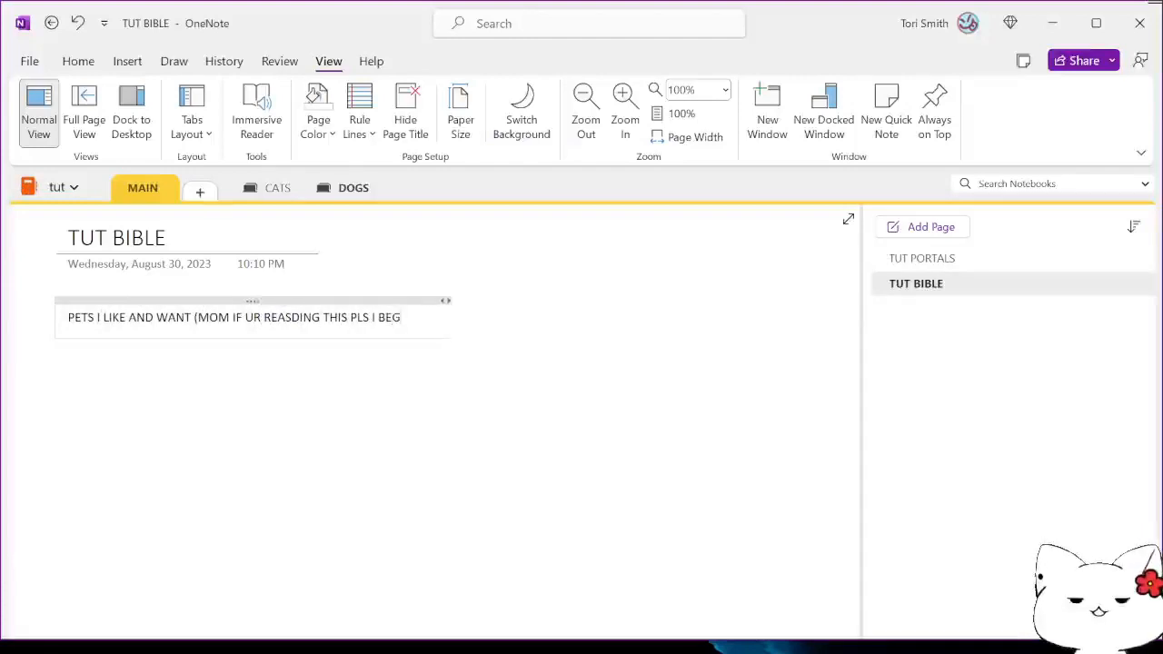
type(")")
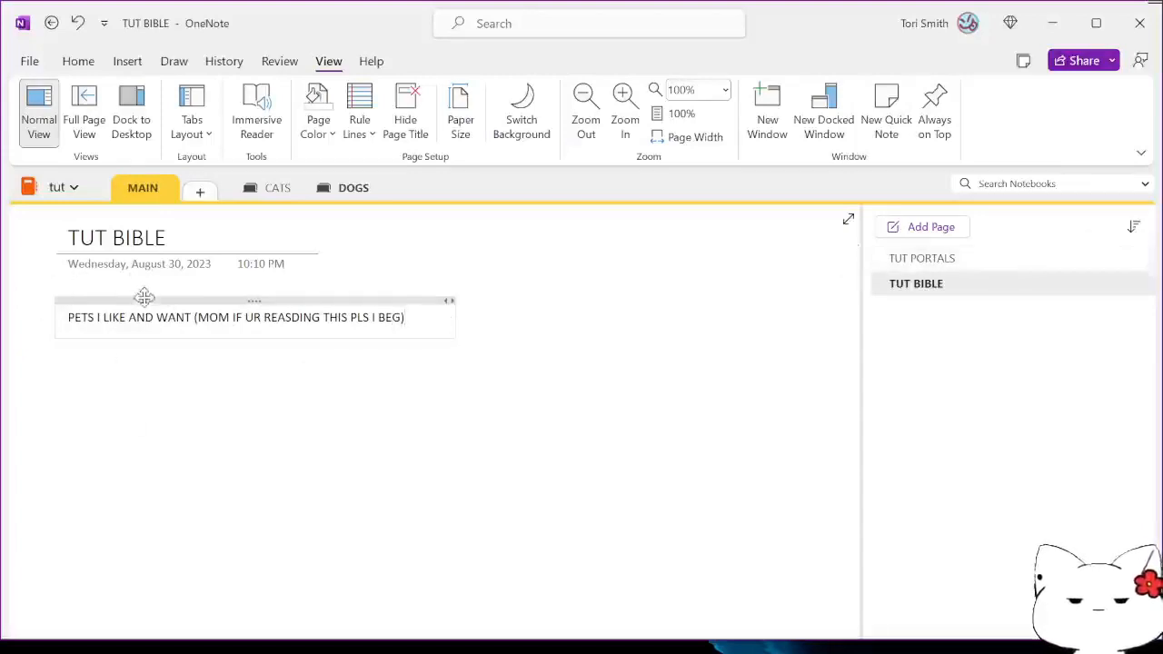
Insert a link to the SHORTHAIRED CATS section of the tut notebook in the body of the TUT PORTALS page.
left_click(912, 263)
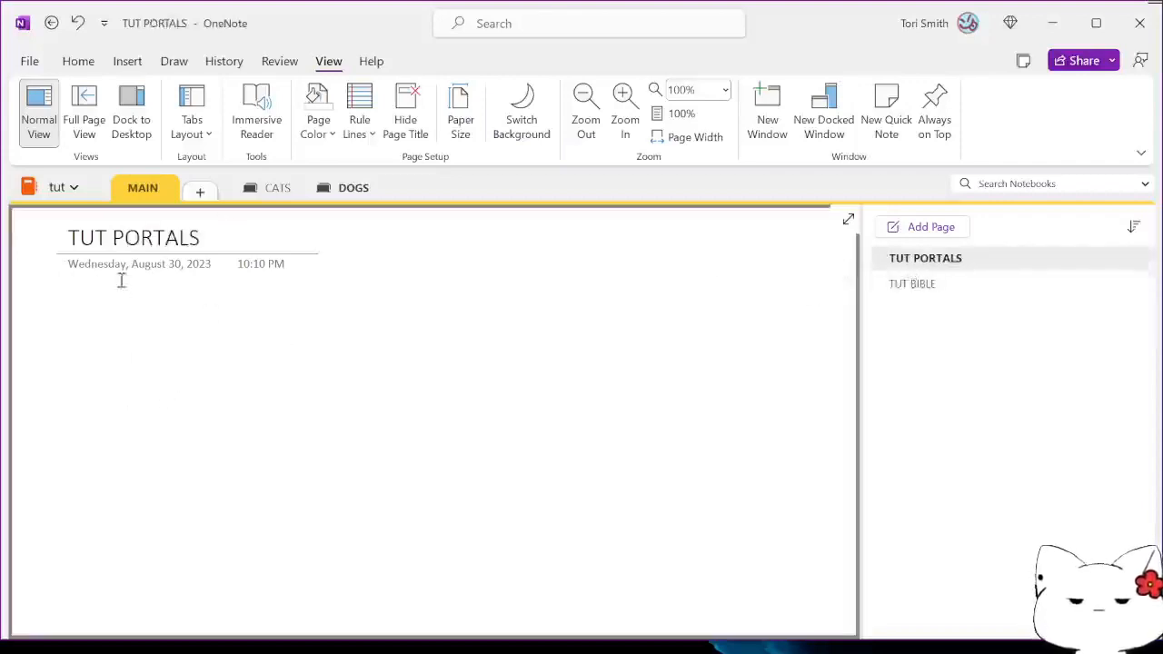
left_click_drag(116, 239, 202, 238)
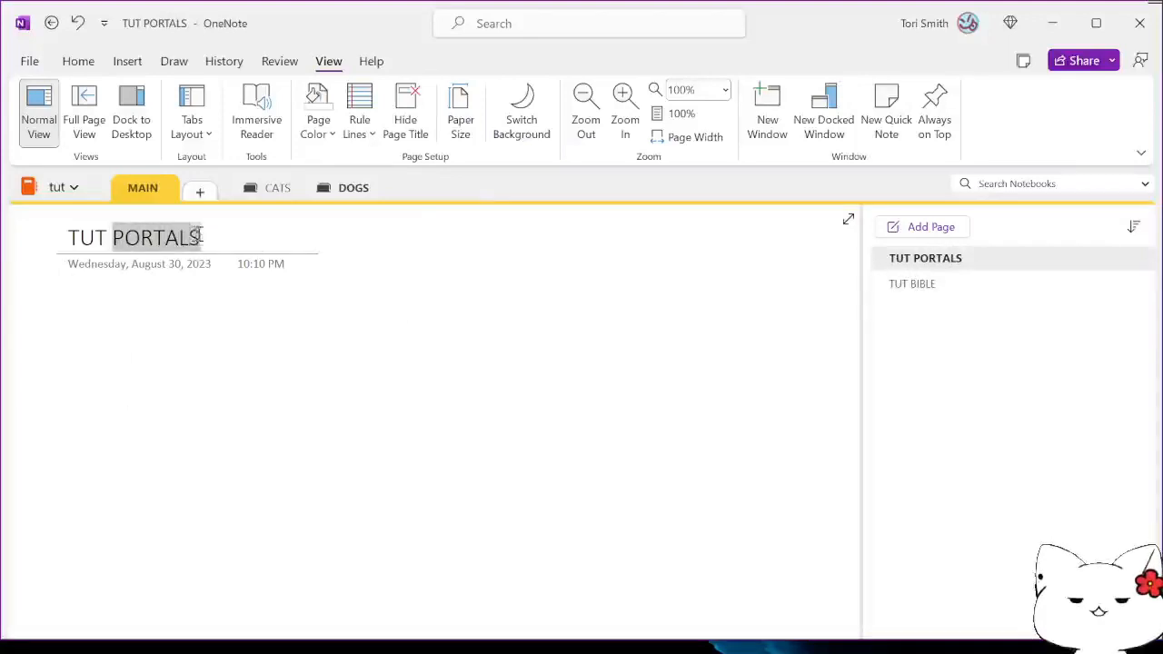
left_click(79, 314)
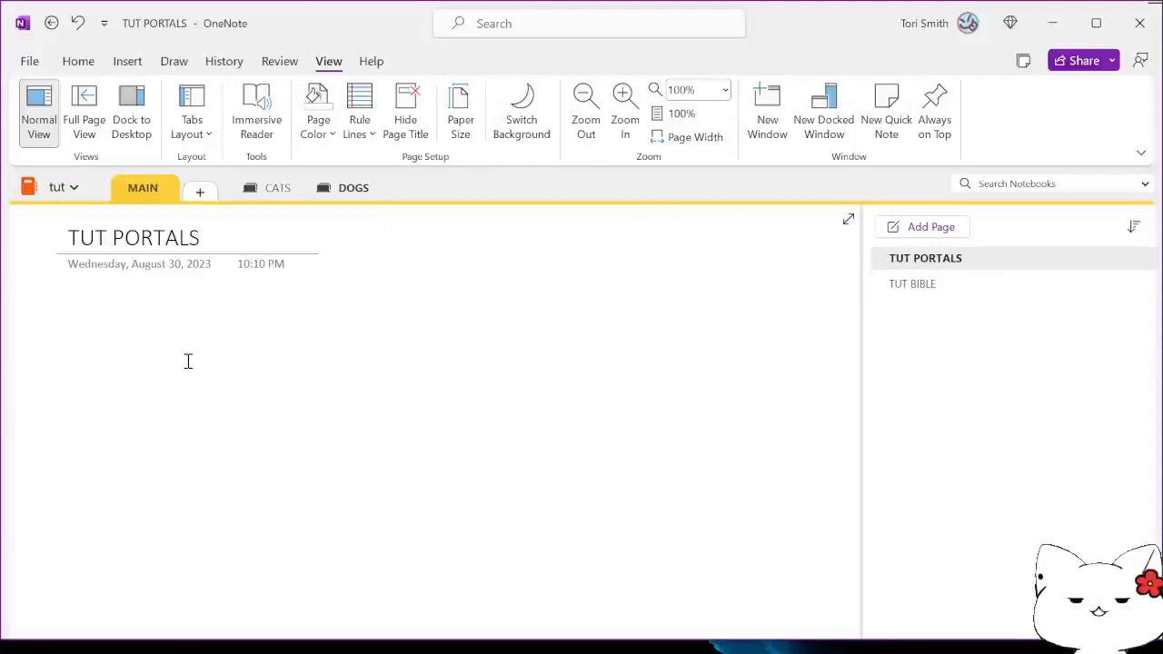
key("ctrl+k")
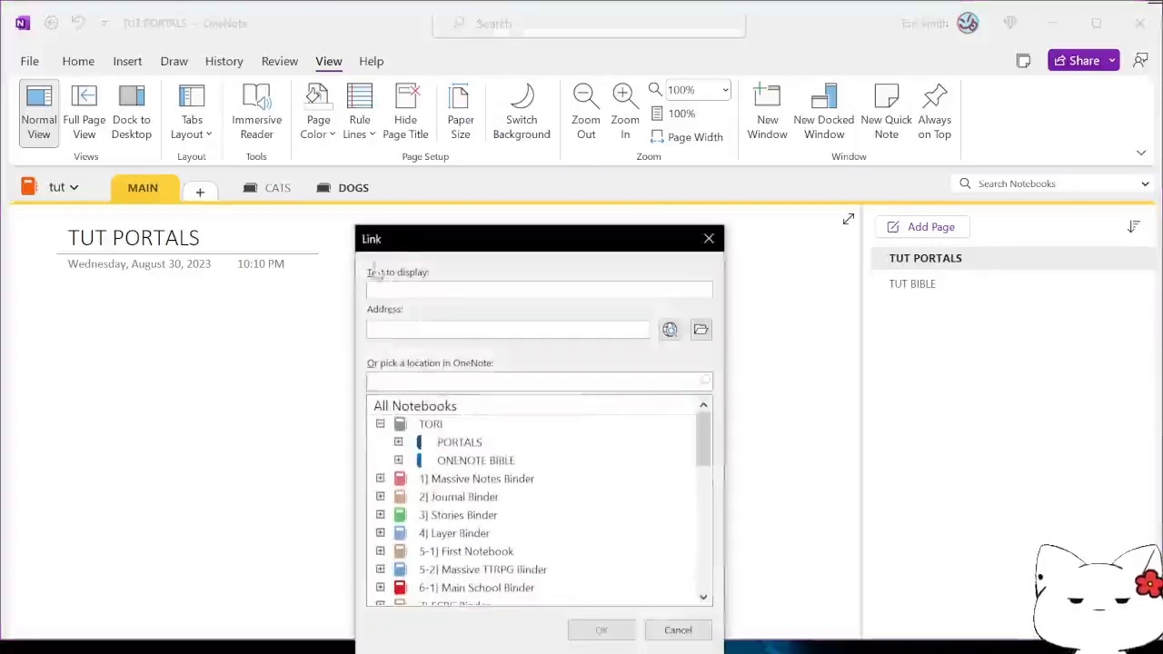
left_click_drag(397, 242, 417, 156)
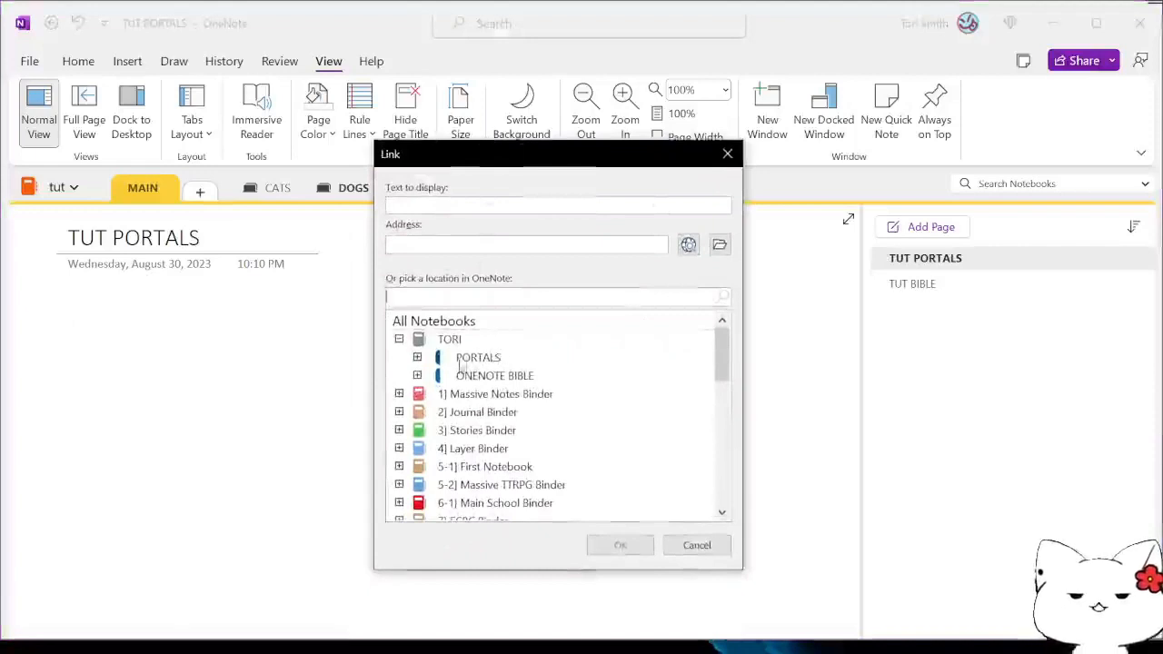
scroll(451, 359, "down", 15)
scroll(490, 368, "up", 14)
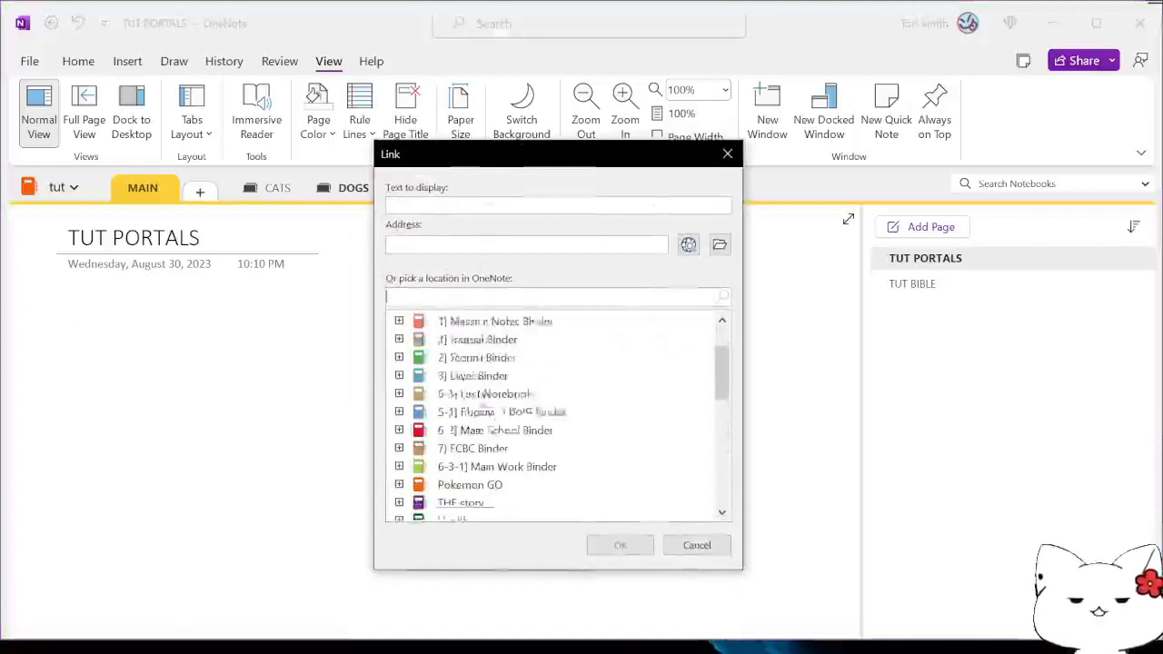
scroll(499, 370, "up", 2)
scroll(496, 399, "down", 20)
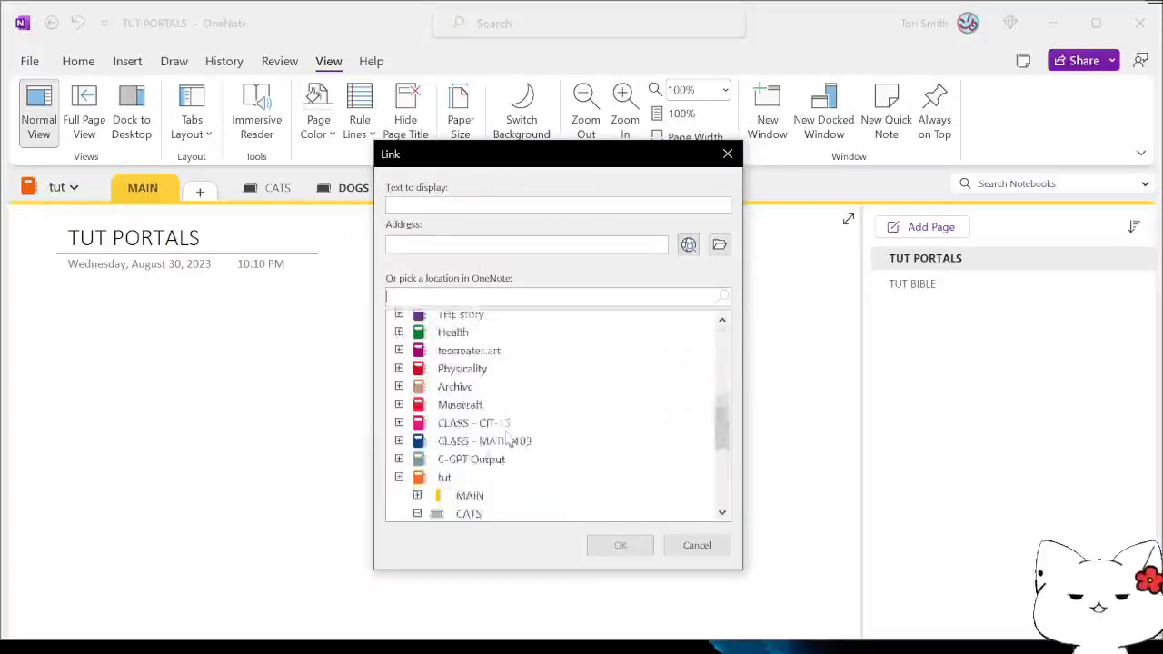
scroll(489, 456, "up", 1)
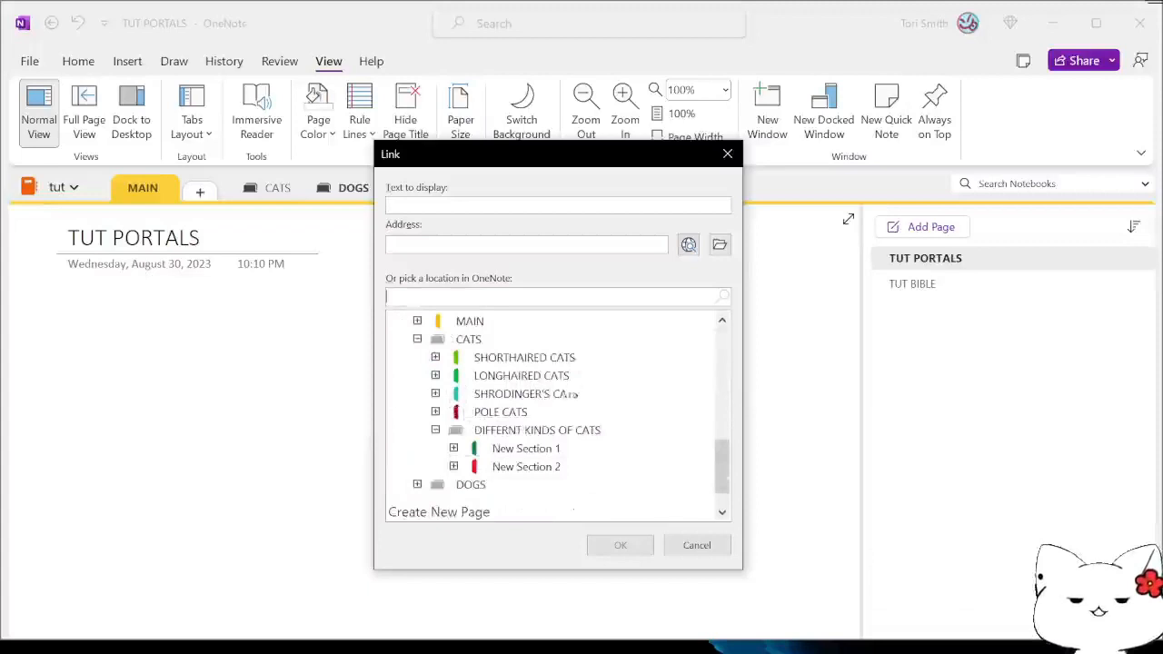
left_click(435, 375)
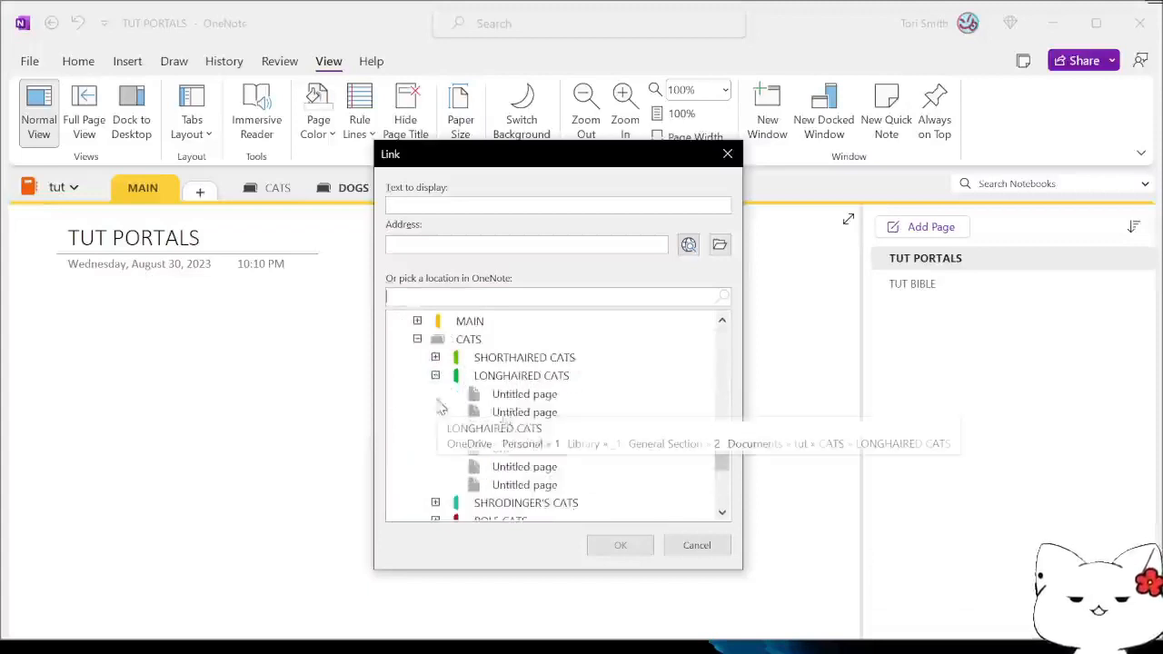
left_click(531, 416)
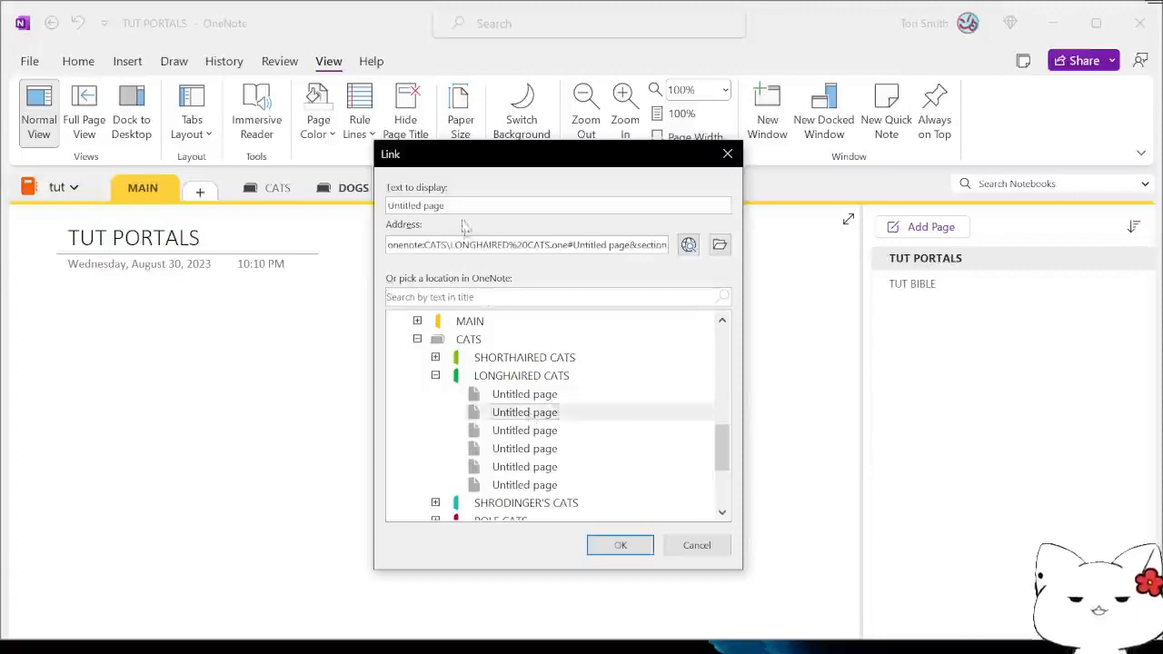
left_click(525, 359)
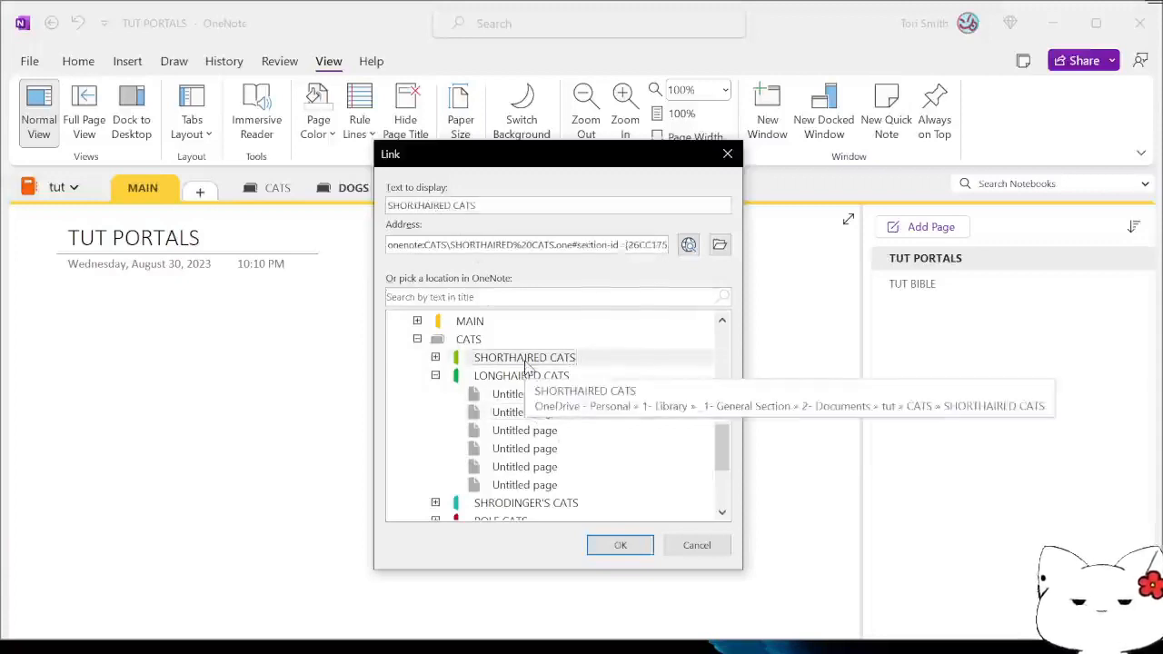
left_click(619, 549)
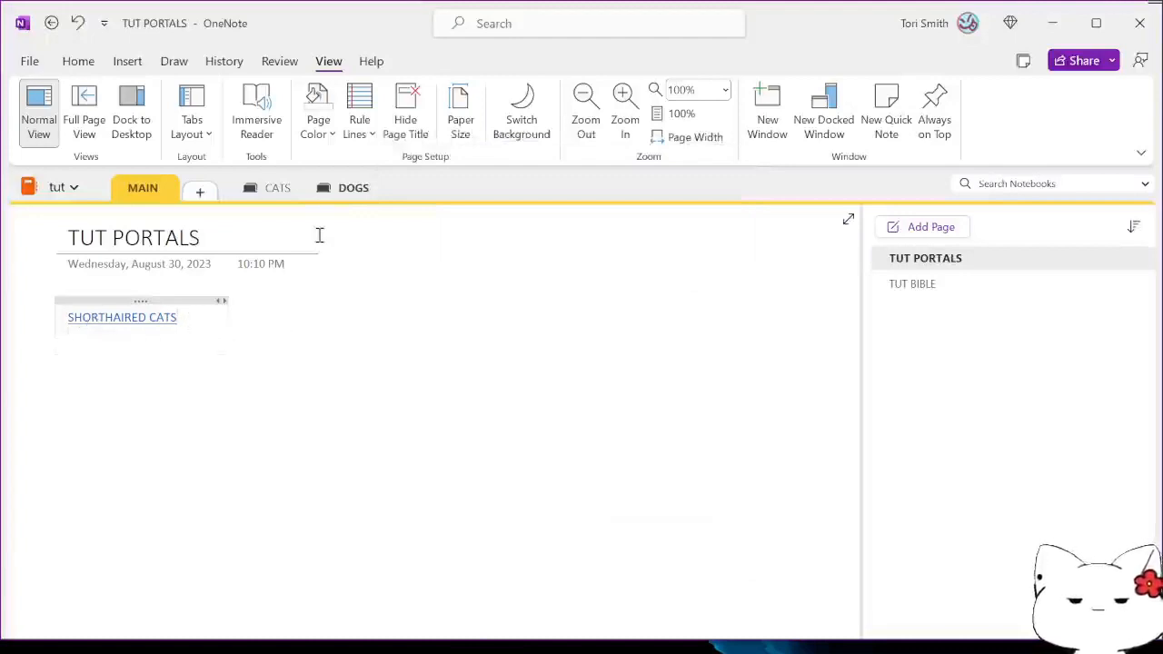
Search the link locations for CATS and insert a link to the POLE CATS section below the SHORTHAIRED CATS link.
key("ctrl+k")
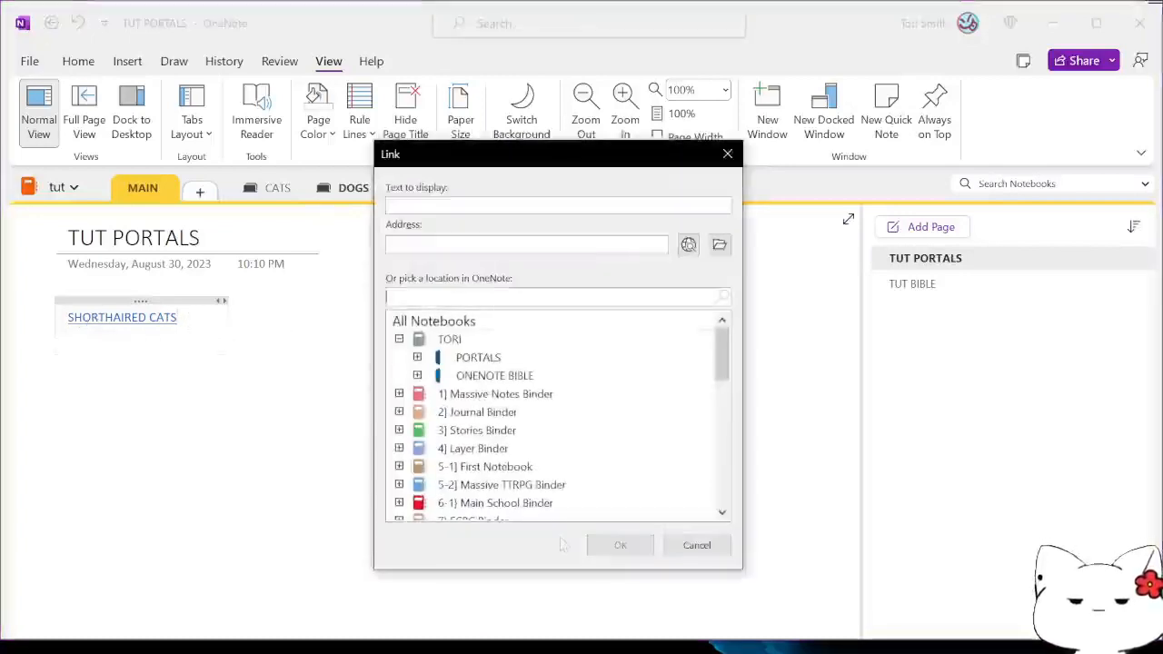
left_click_drag(725, 356, 638, 469)
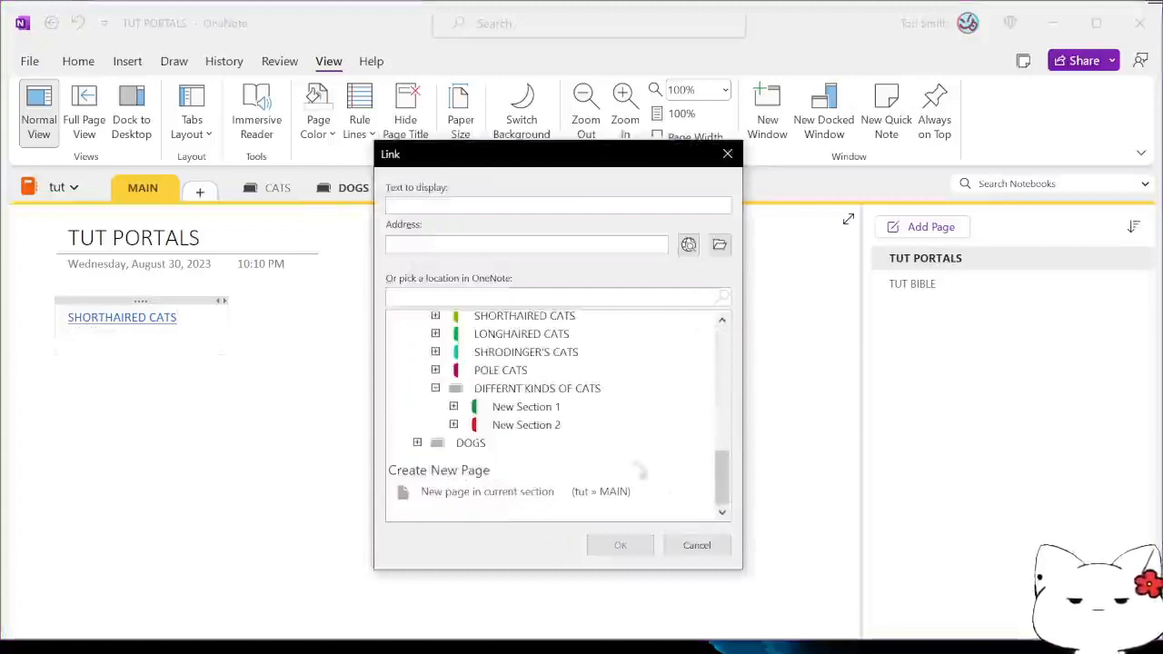
scroll(545, 395, "up", 2)
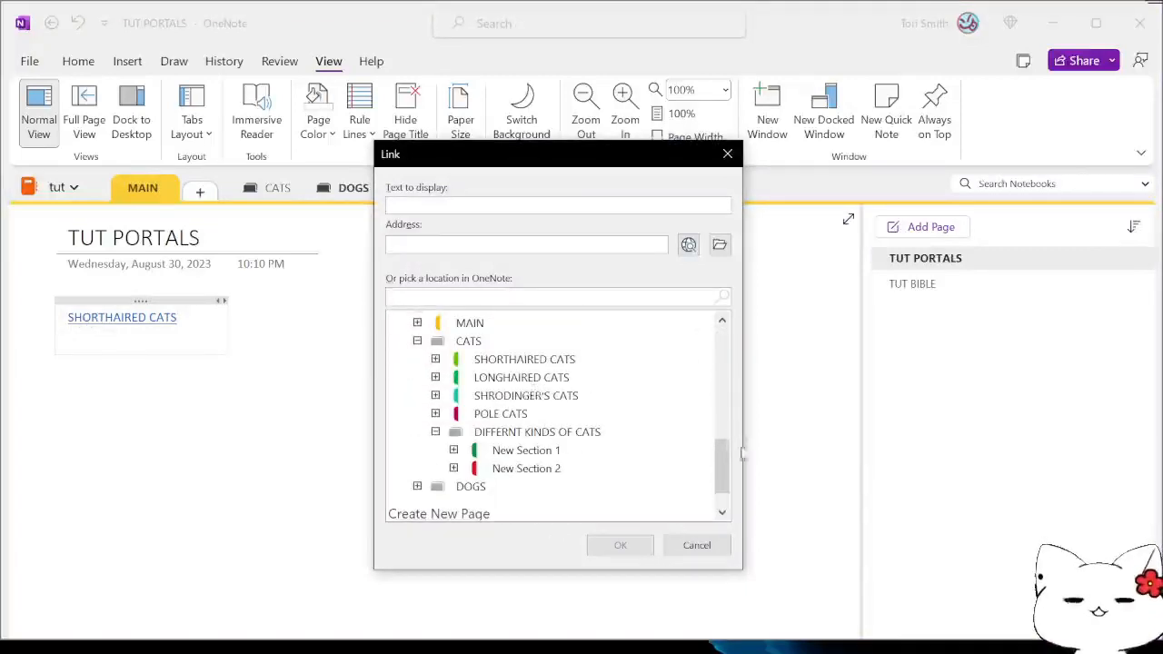
left_click_drag(722, 463, 701, 320)
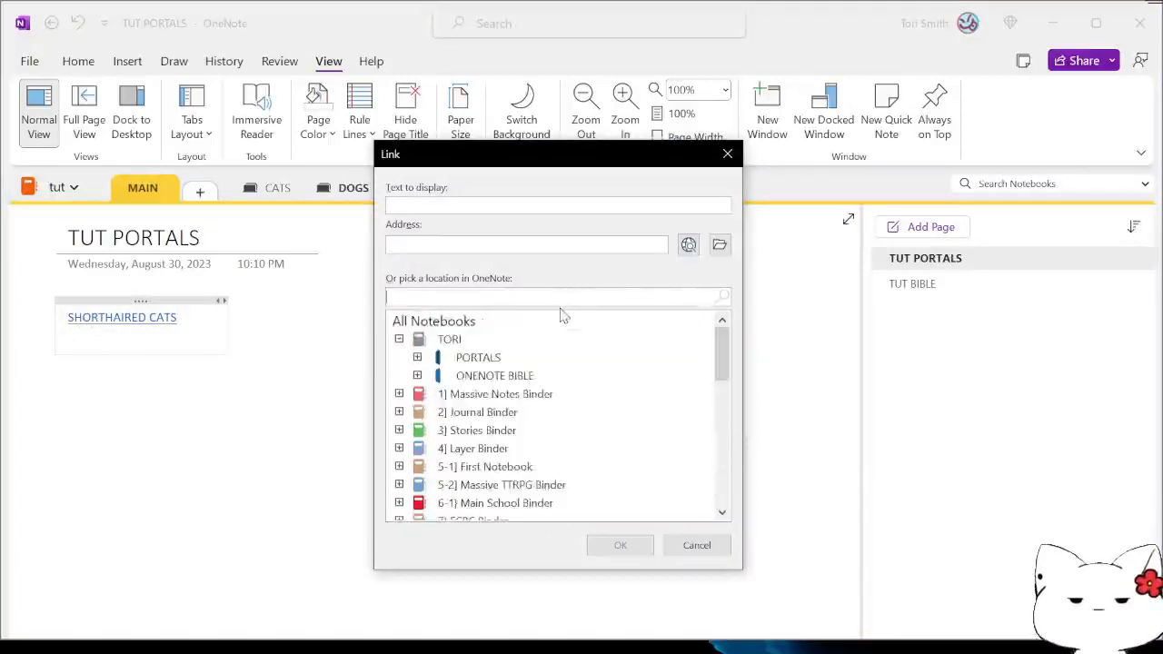
type("CATS")
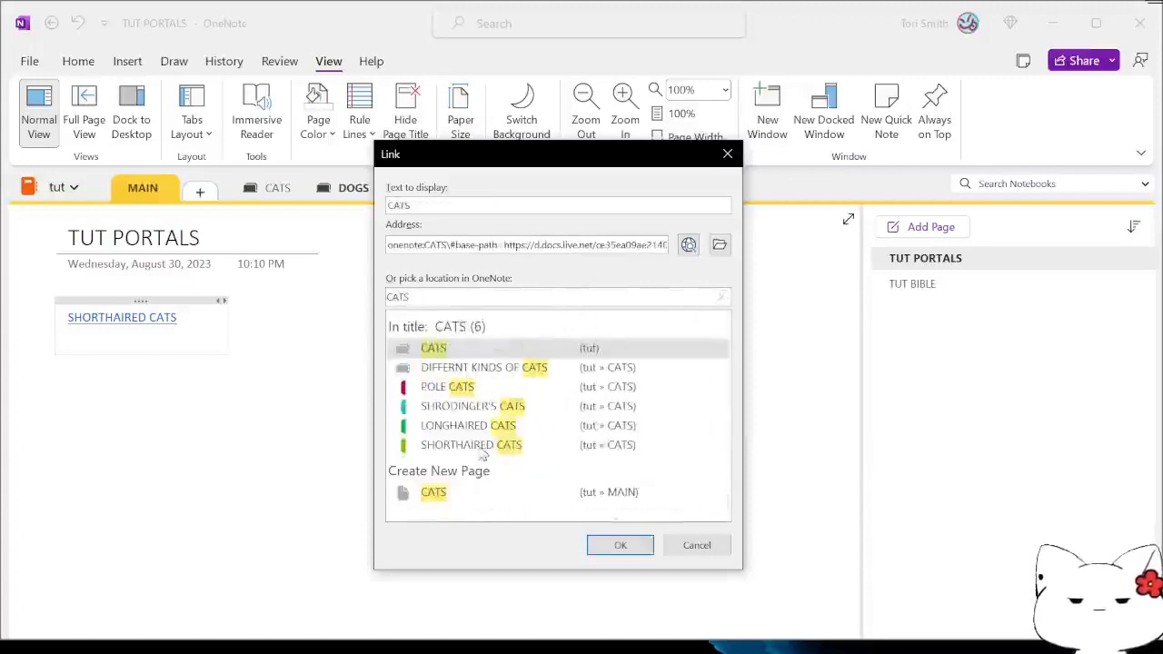
left_click(462, 390)
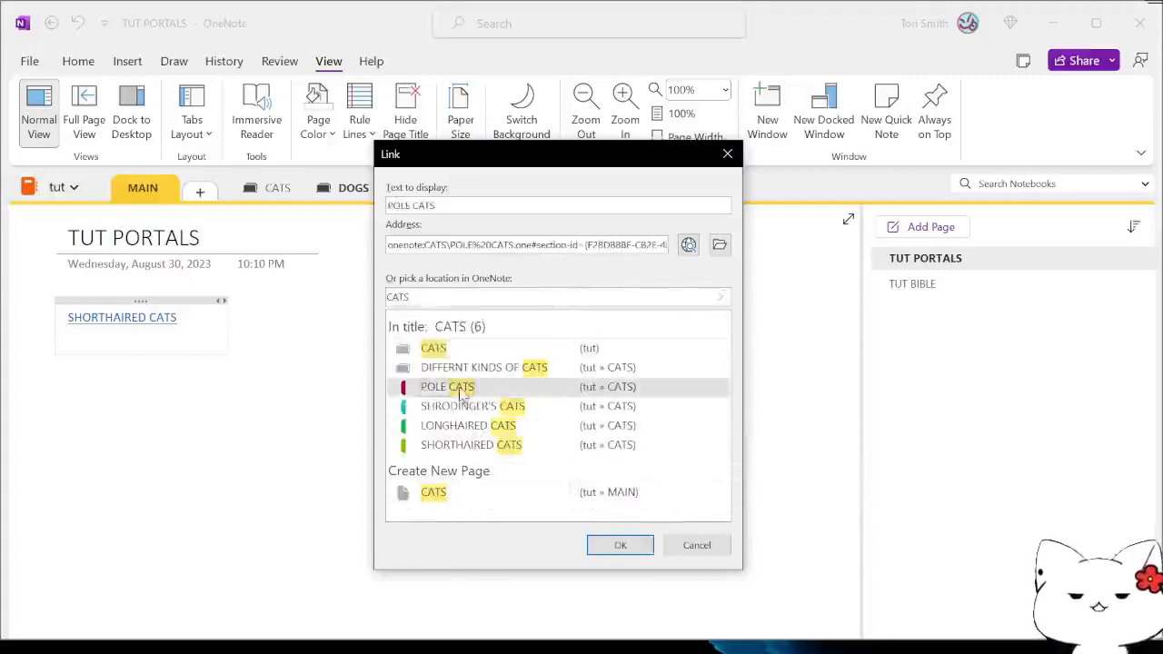
left_click(618, 546)
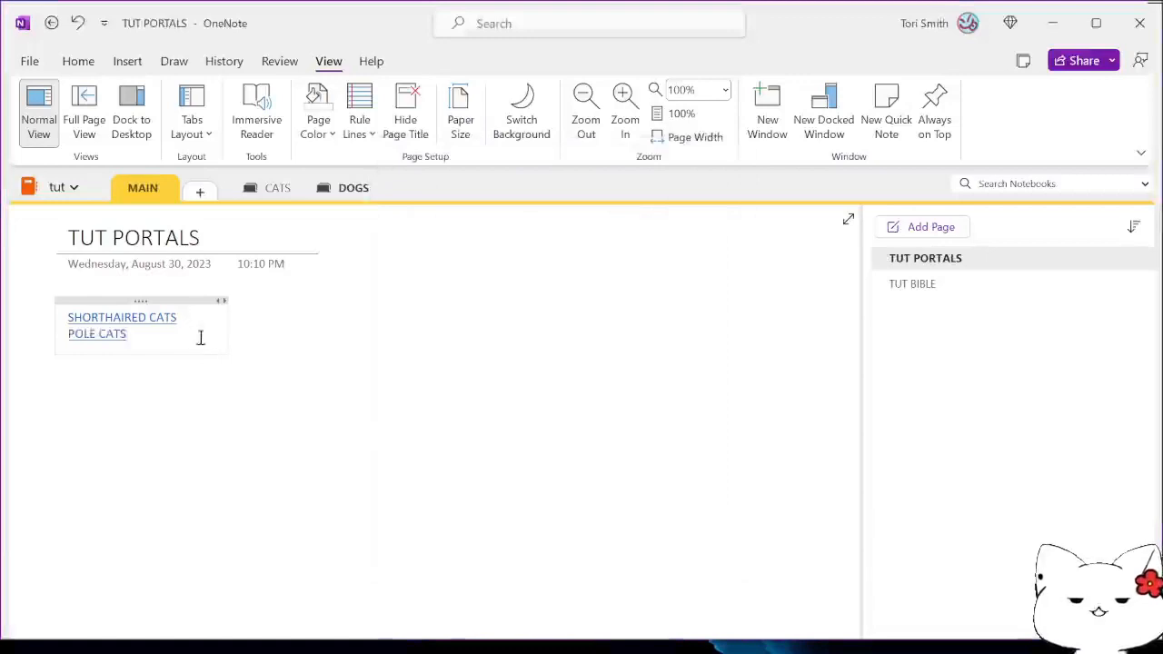
Try INDEZ and LINKS in place of PORTALS in the page title, and restore the title TUT PORTALS.
double_click(169, 238)
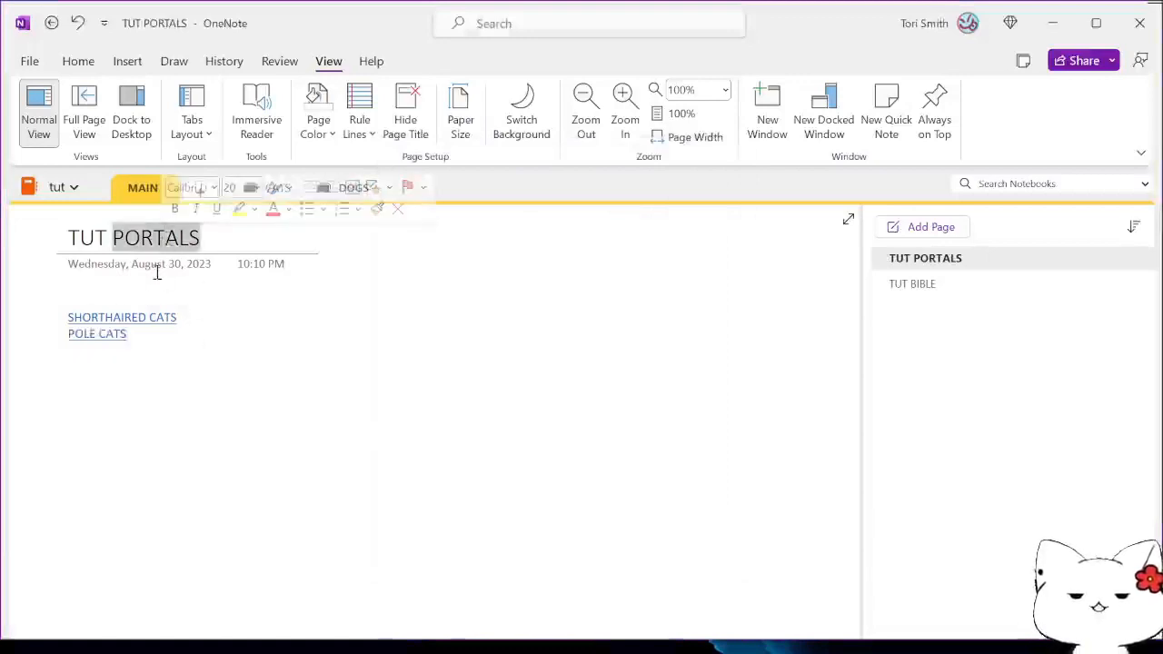
type("INDES")
key("BackSpace")
type("X")
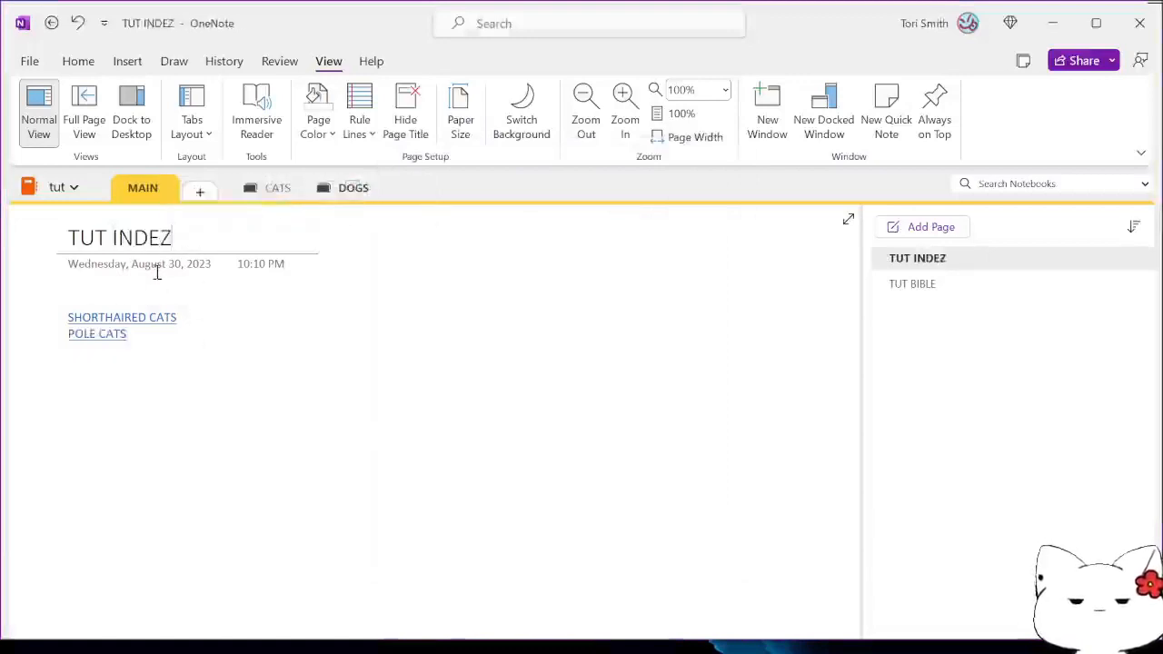
key("BackSpace")
key("BackSpace")
key("BackSpace")
key("BackSpace")
key("BackSpace")
type("LINKS")
key("BackSpace")
key("BackSpace")
key("BackSpace")
key("BackSpace")
key("BackSpace")
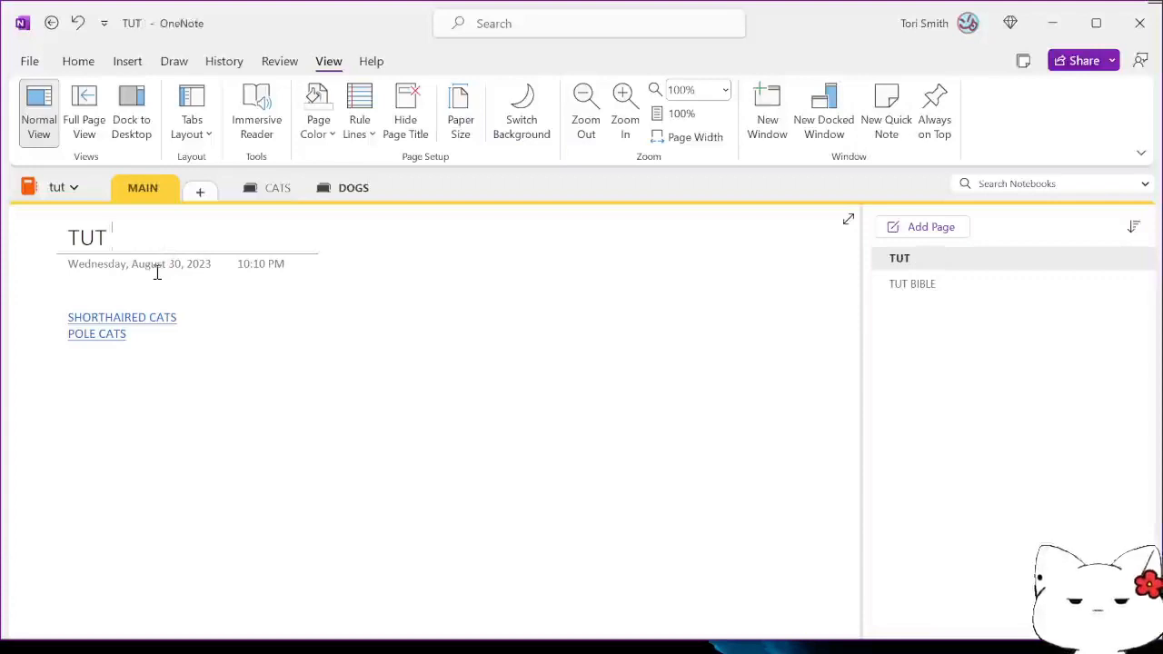
type("PORTALS")
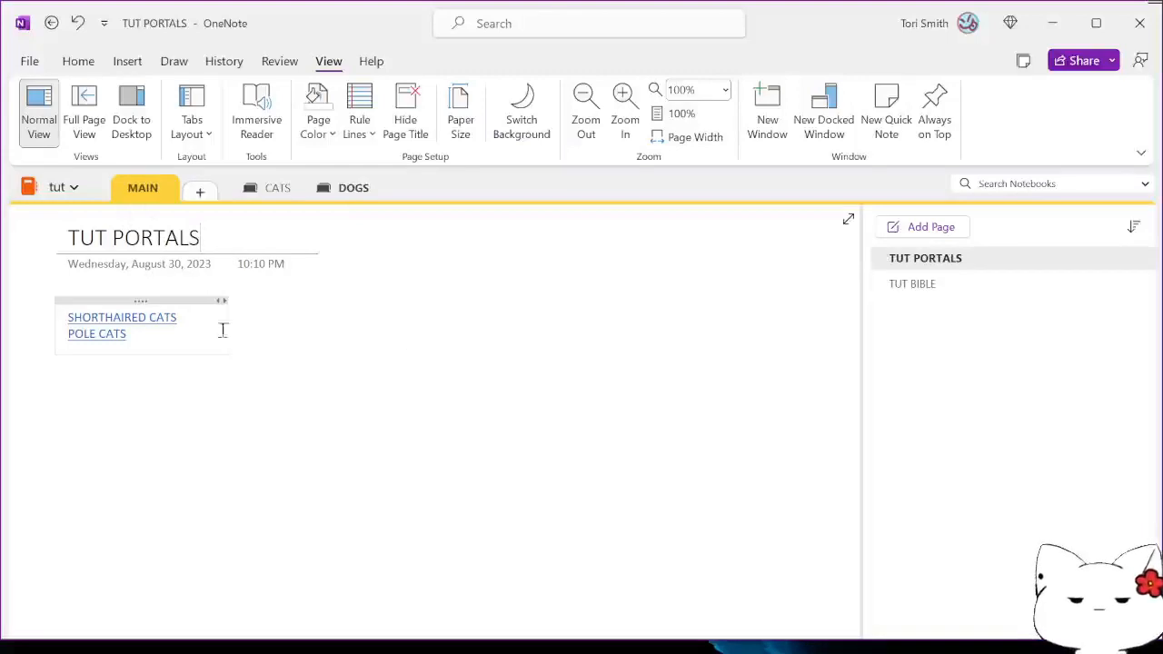
Follow the SHORTHAIRED CATS link and copy the link to the second untitled page in that section.
left_click(138, 318)
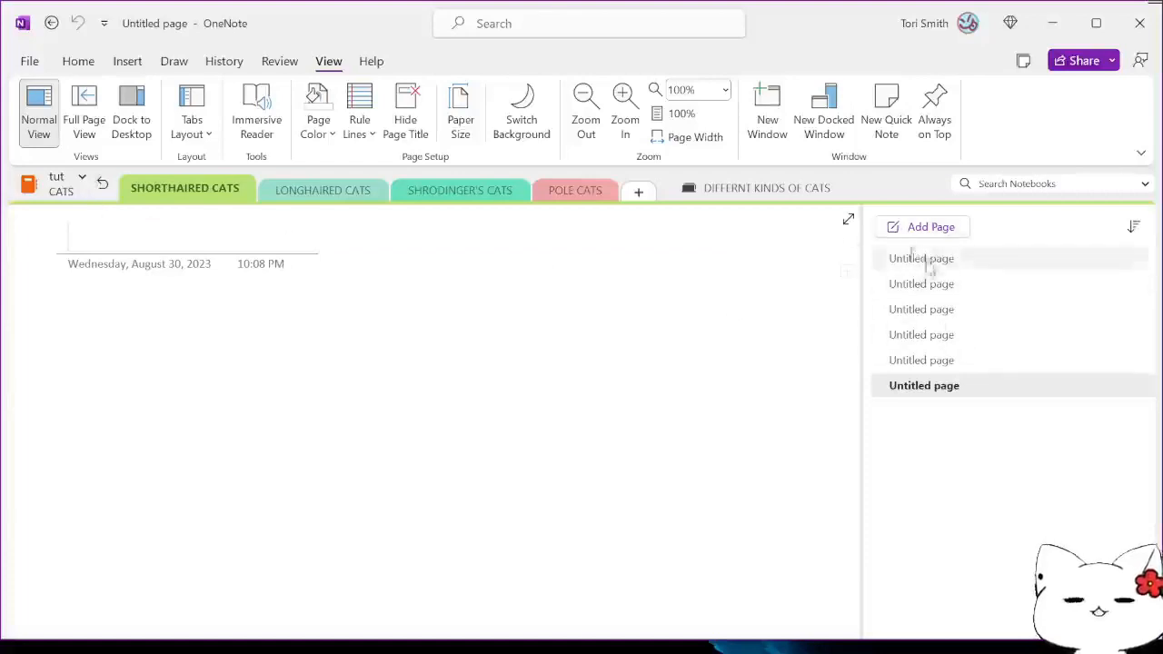
right_click(937, 286)
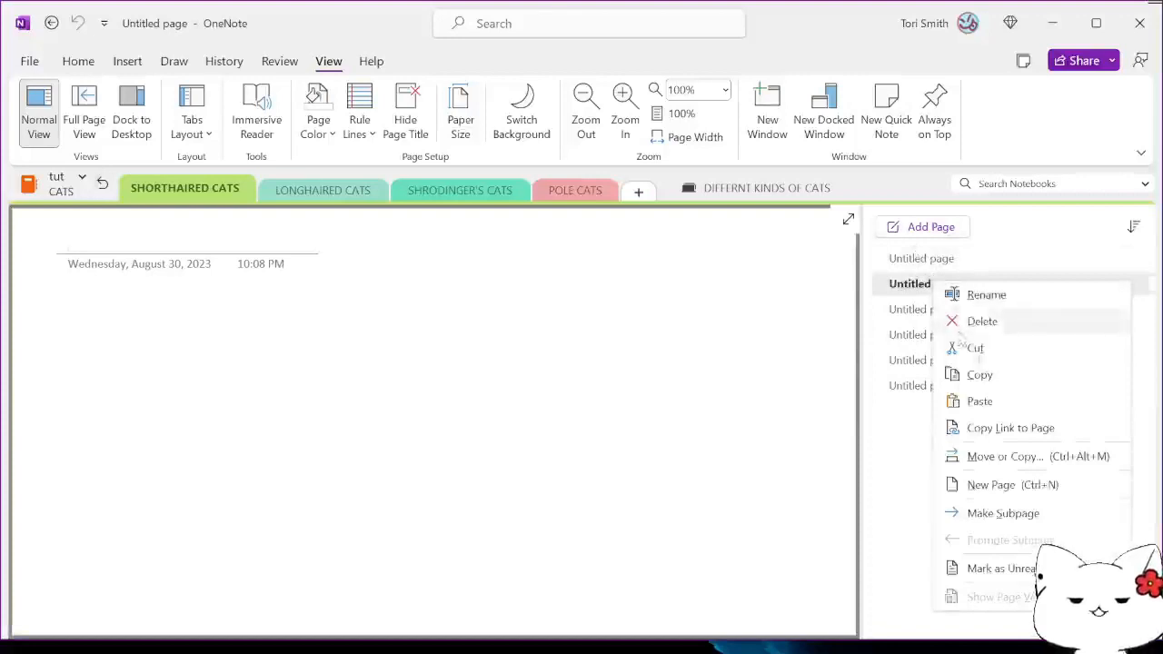
left_click(1012, 428)
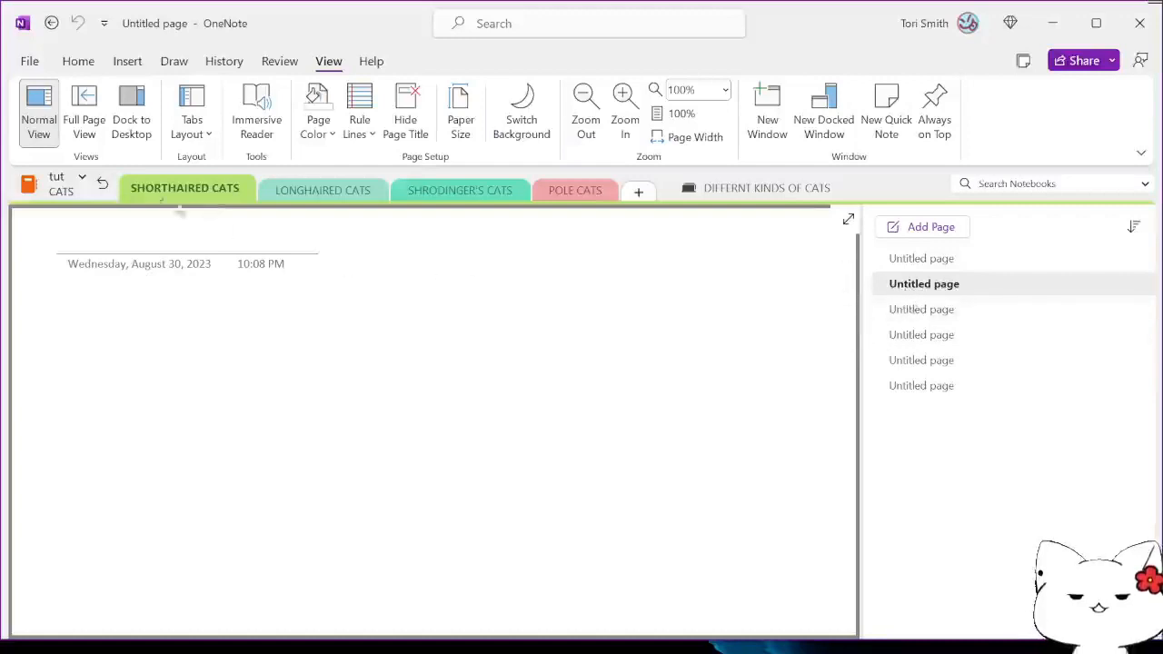
Title the second page of SHORTHAIRED CATS "SUPER IMPRONTANT CATS THAT HAVE SHORT HAIR VEY OMPORTANT YES".
left_click(84, 236)
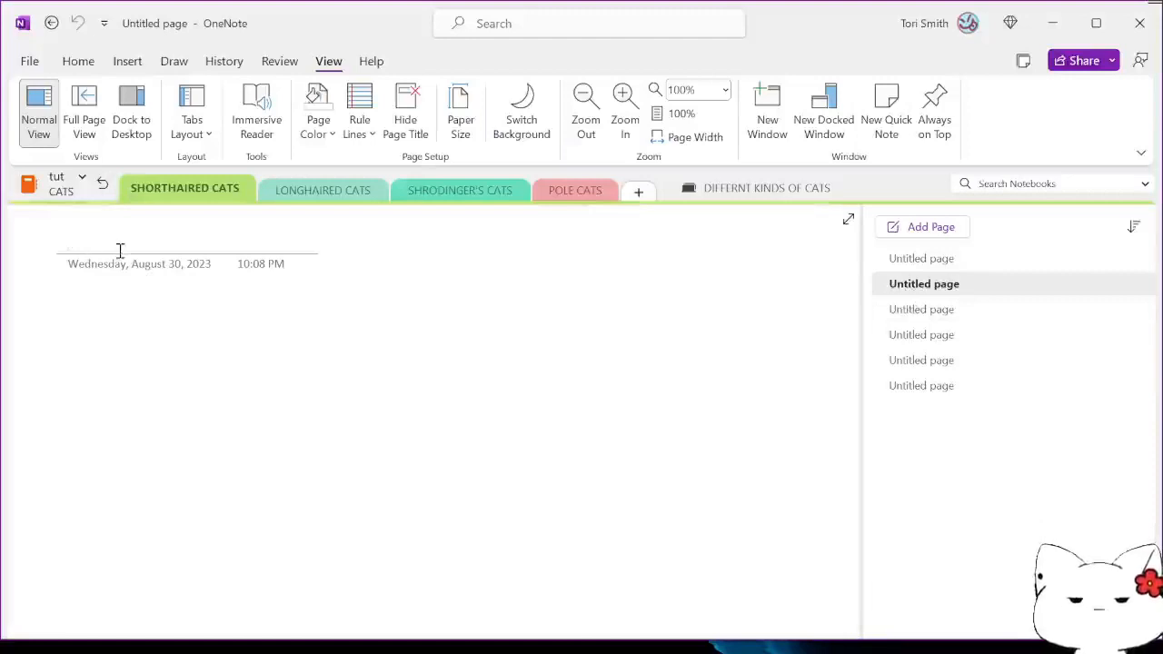
type("PUS")
key("BackSpace")
key("BackSpace")
key("BackSpace")
type("SUPER I")
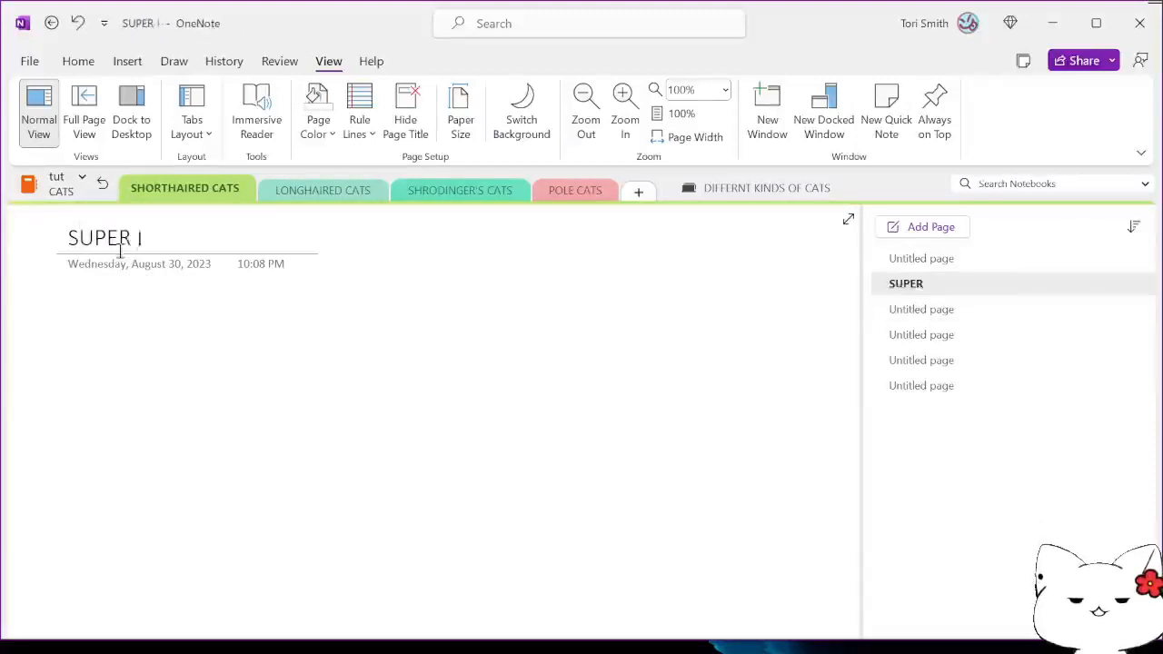
type("MPRONTANT C")
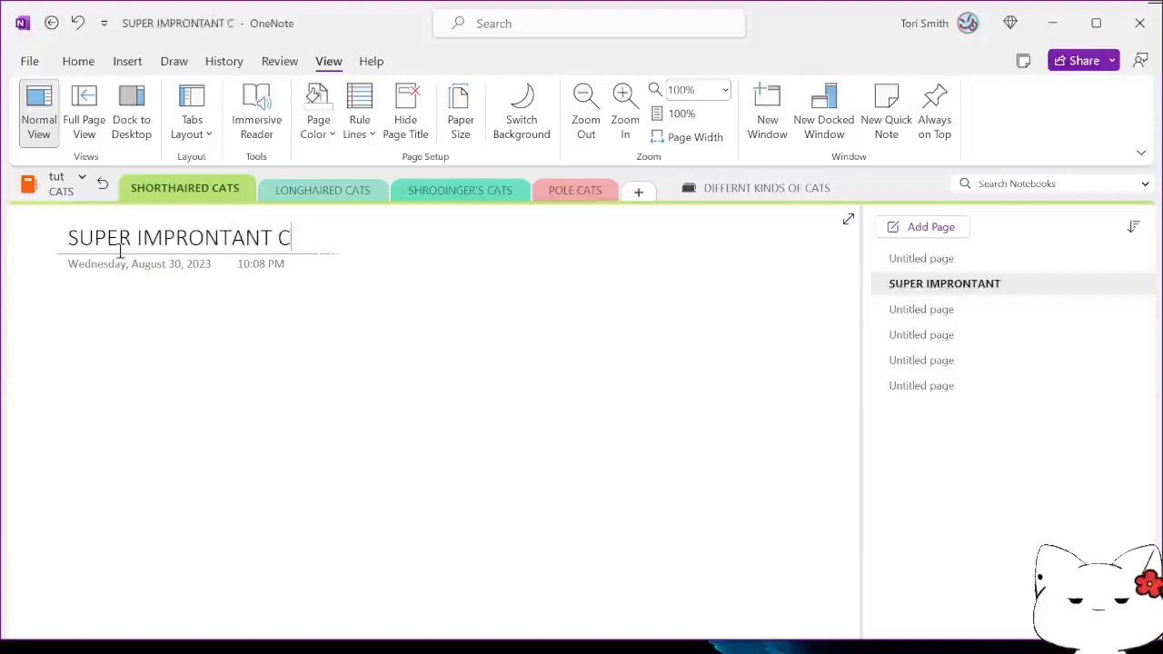
type("ATS THAT HAVE")
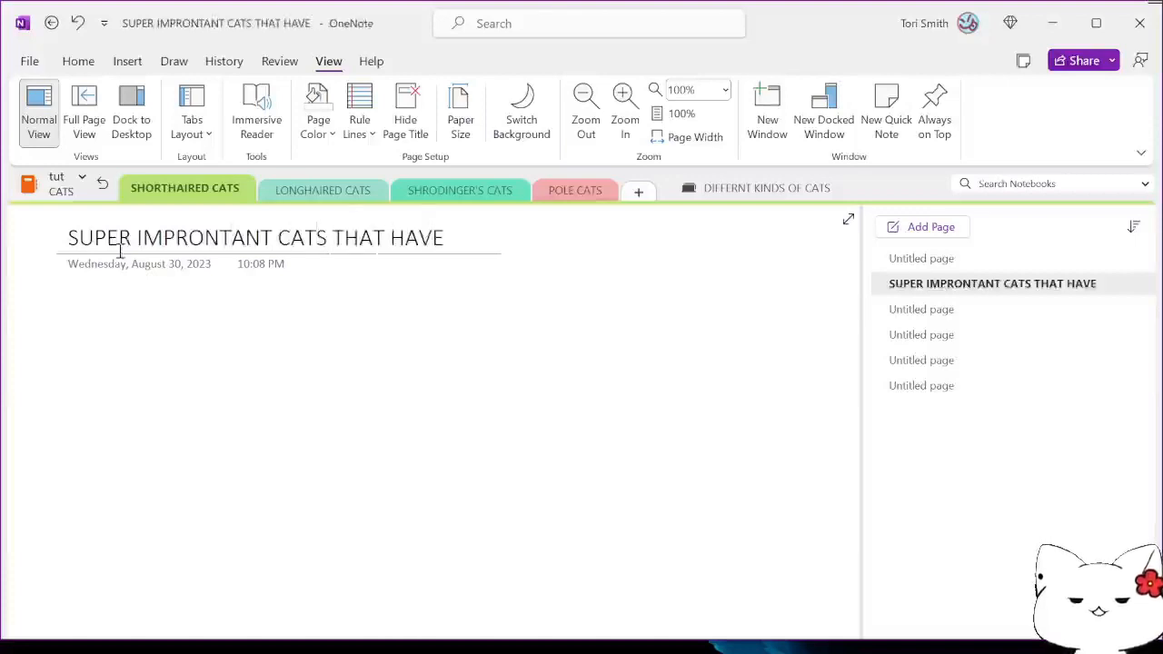
type(" SHORT HAIR")
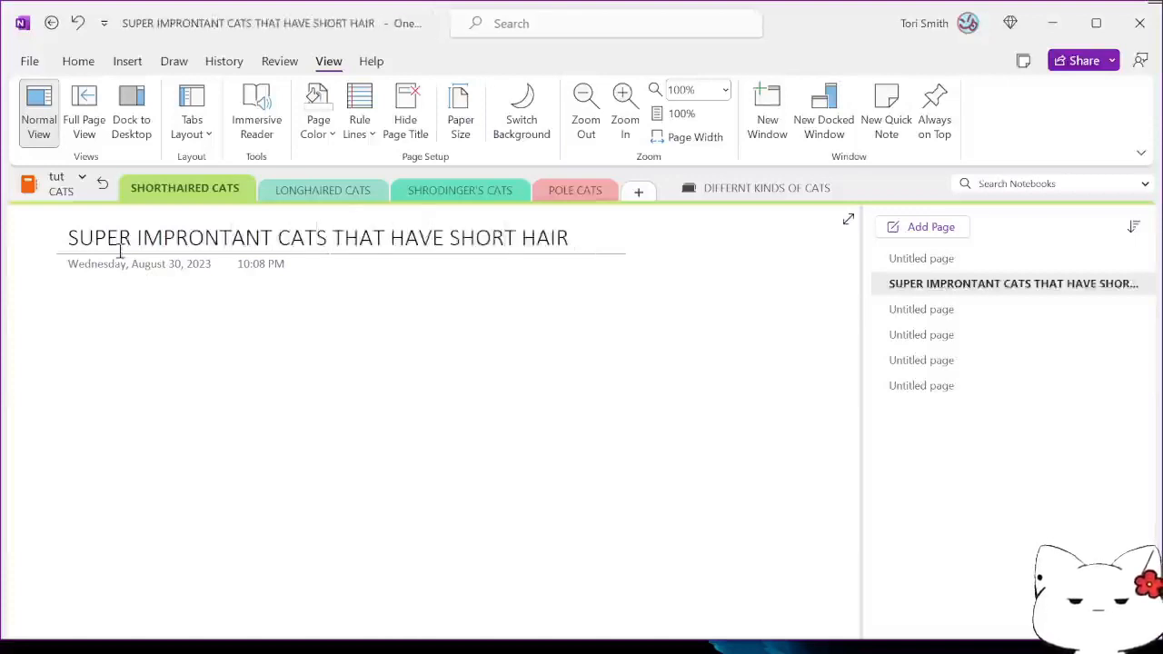
type(" VEY OM")
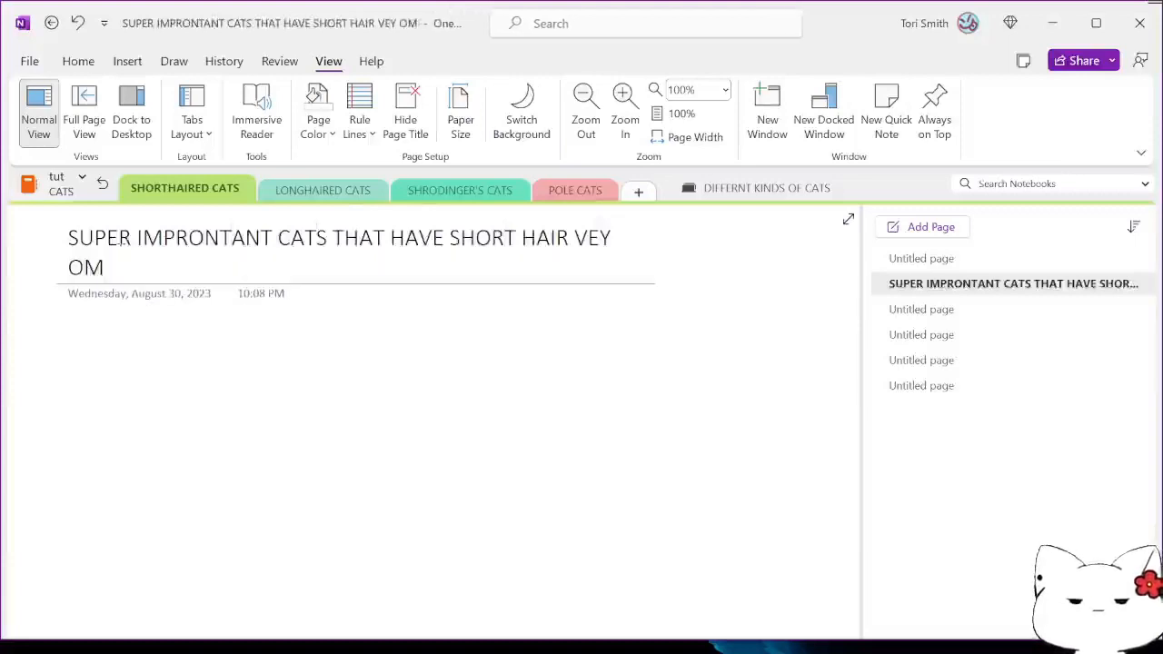
type("PORTANT YES")
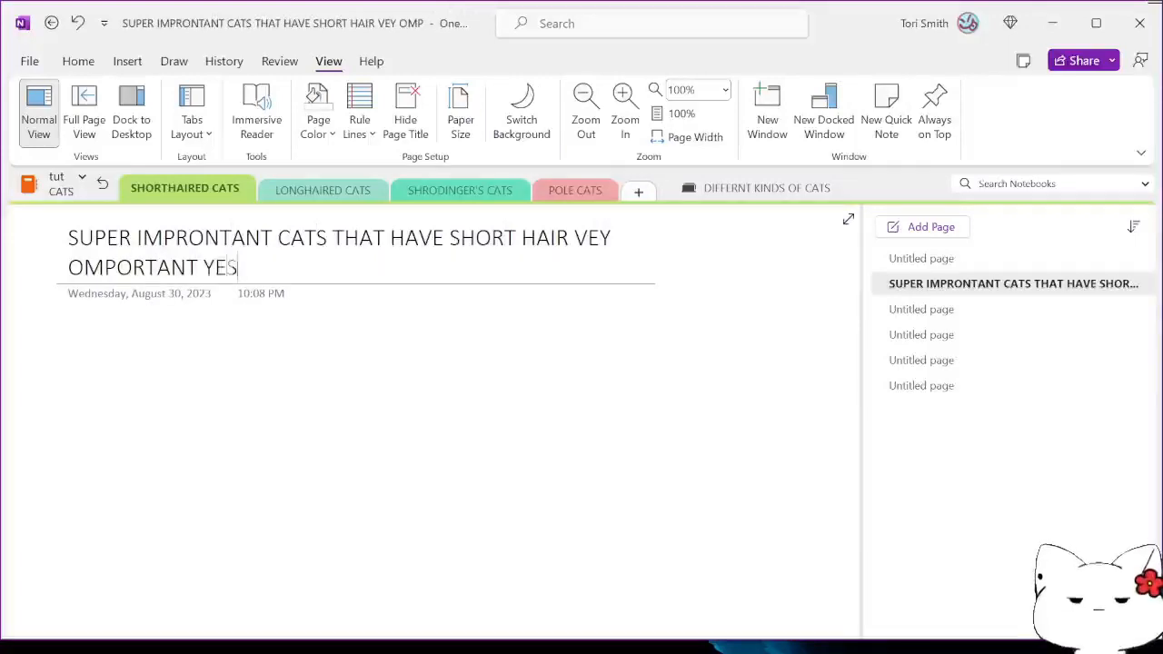
Copy the link to the SUPER IMPRONTANT CATS page and return to the TUT PORTALS page.
right_click(1051, 293)
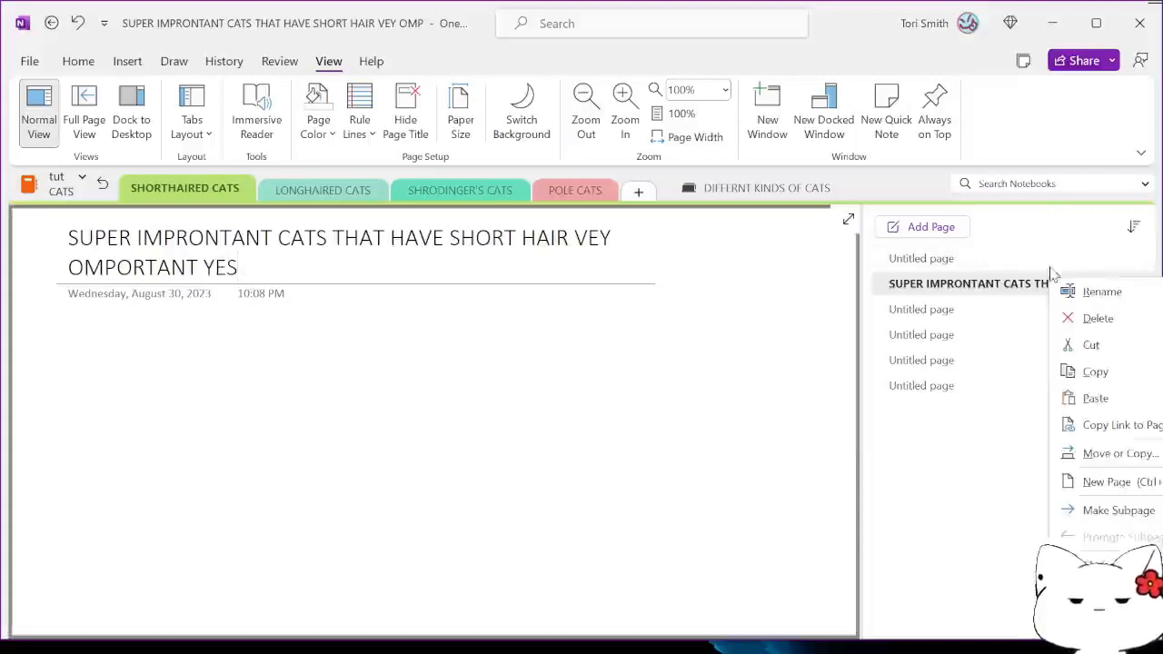
left_click(1112, 424)
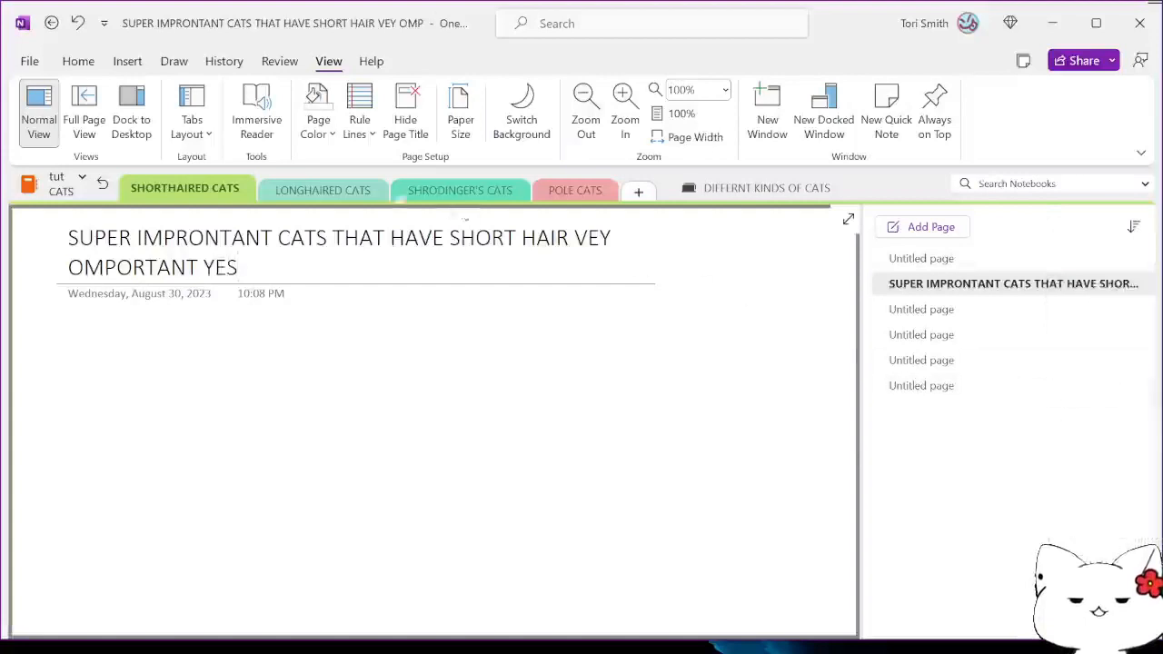
left_click(105, 185)
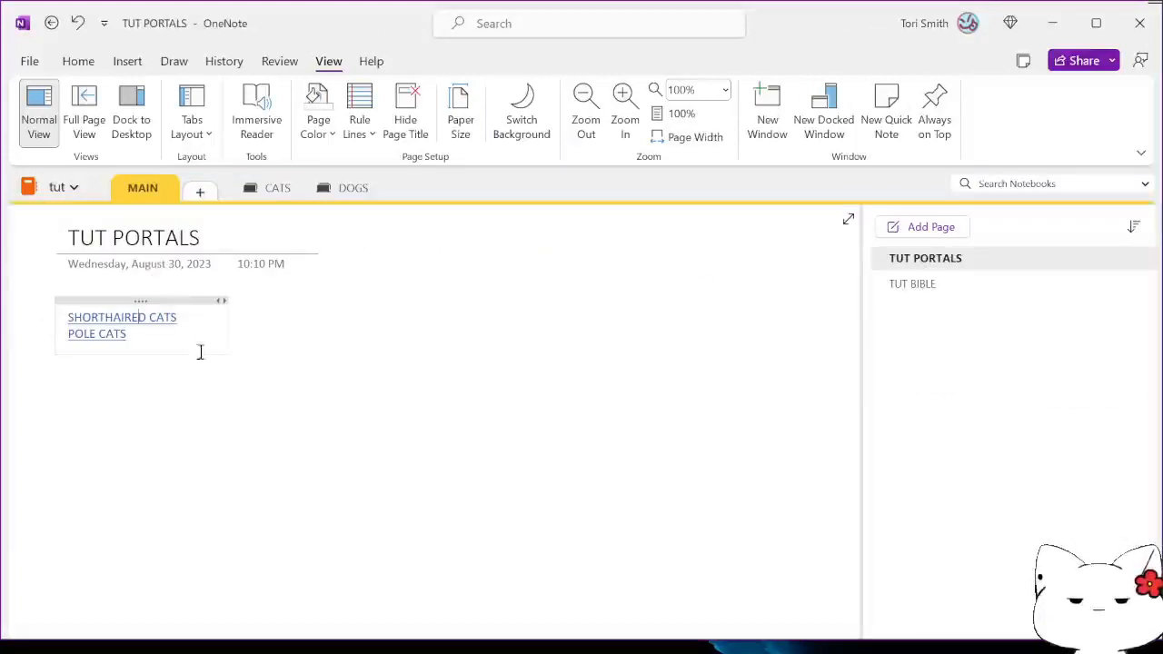
Add a "PAGES:" note beside the section links, paste the copied page link indented beneath it, and test the link.
left_click(249, 316)
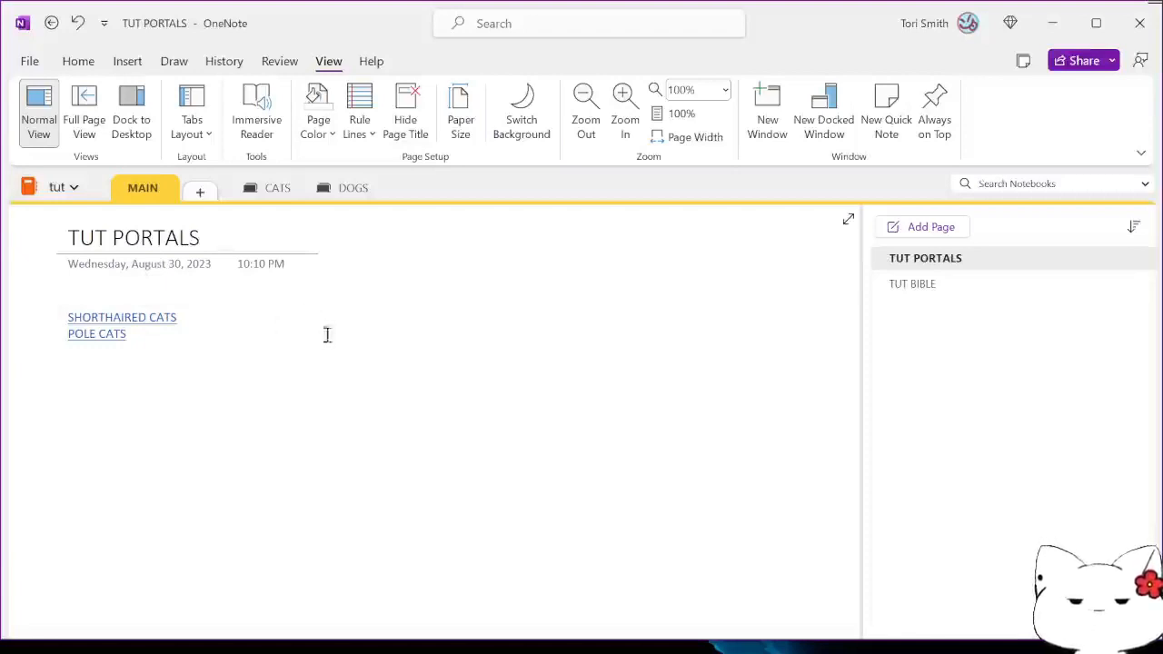
type("PAGE")
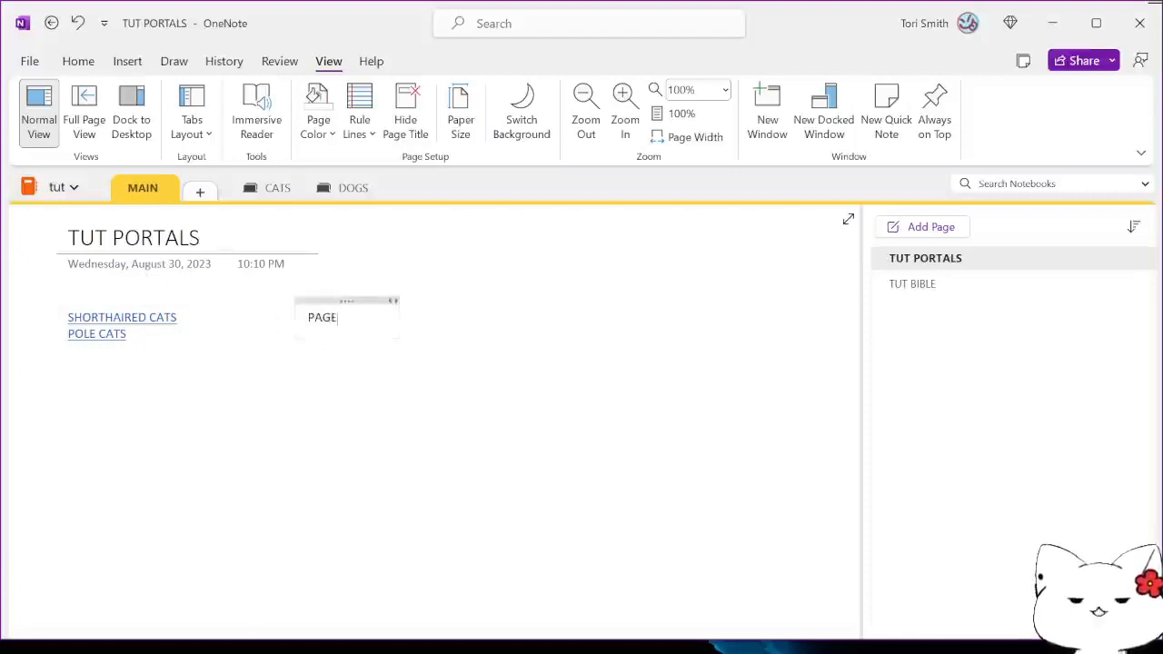
type("S:")
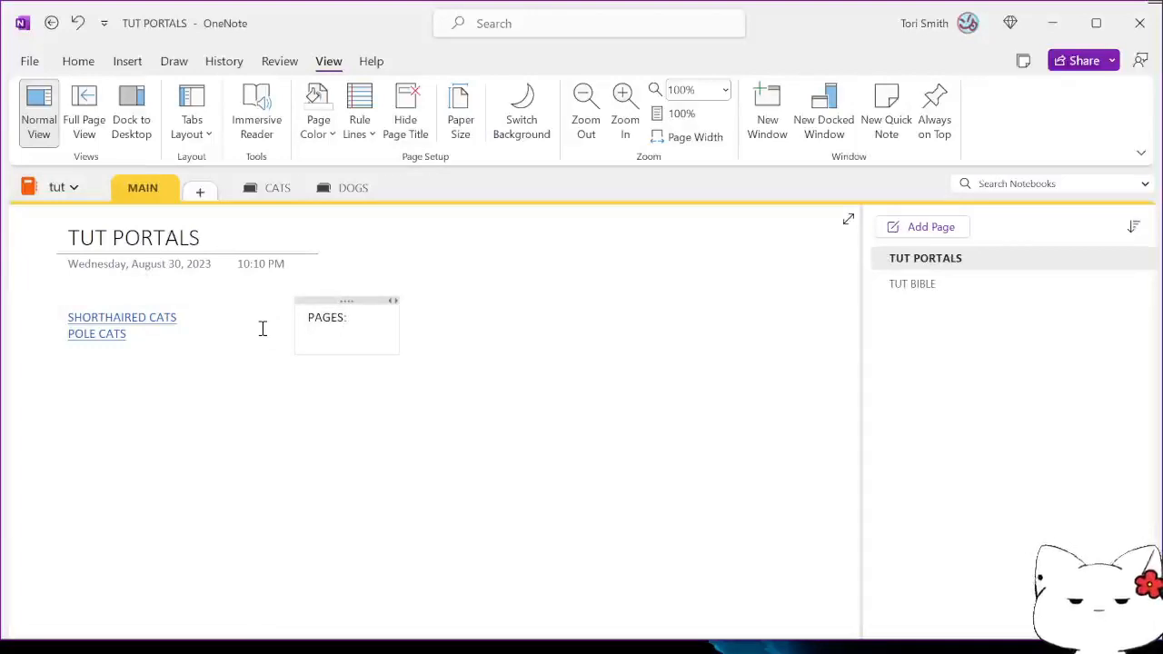
key("ctrl+v")
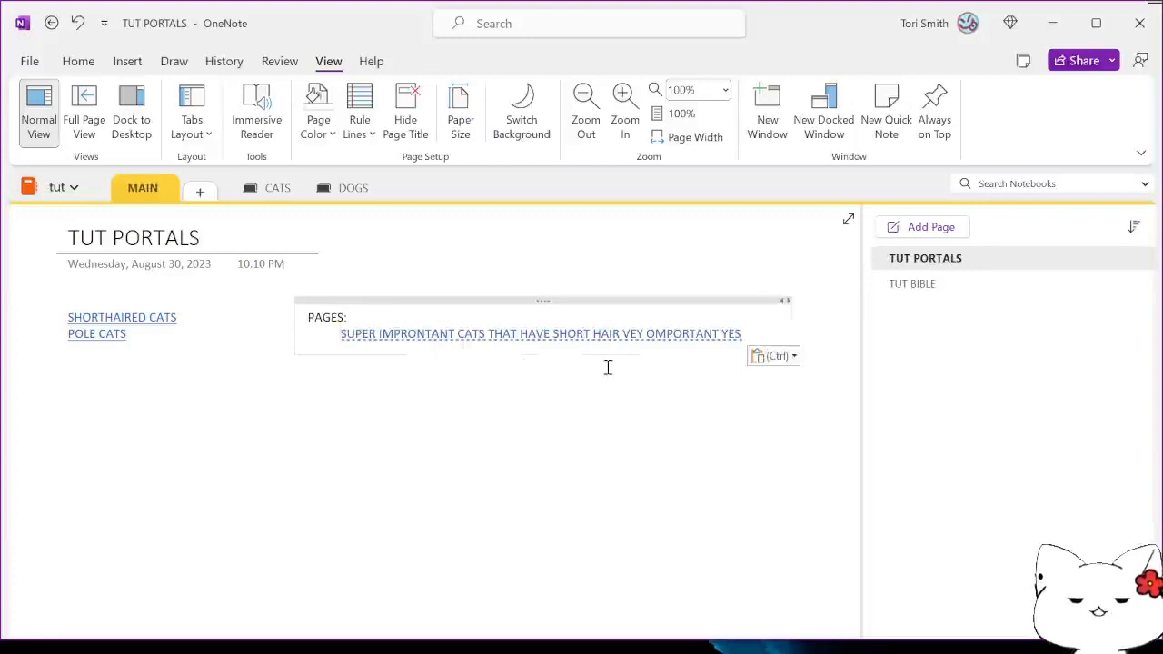
left_click(588, 335)
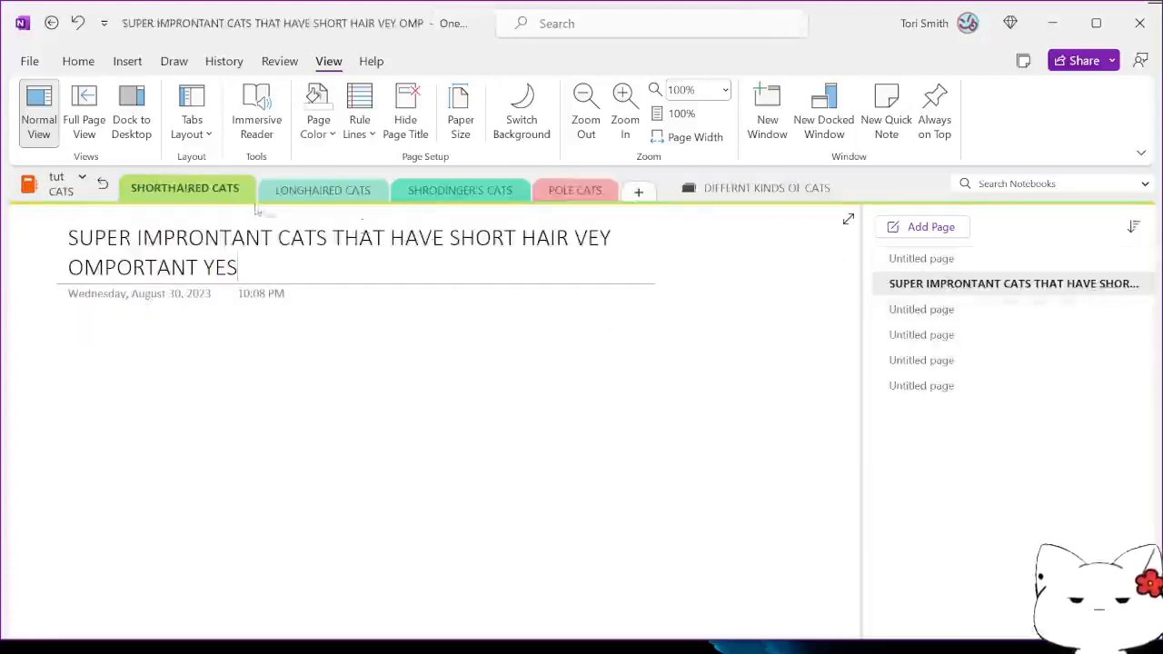
left_click(100, 183)
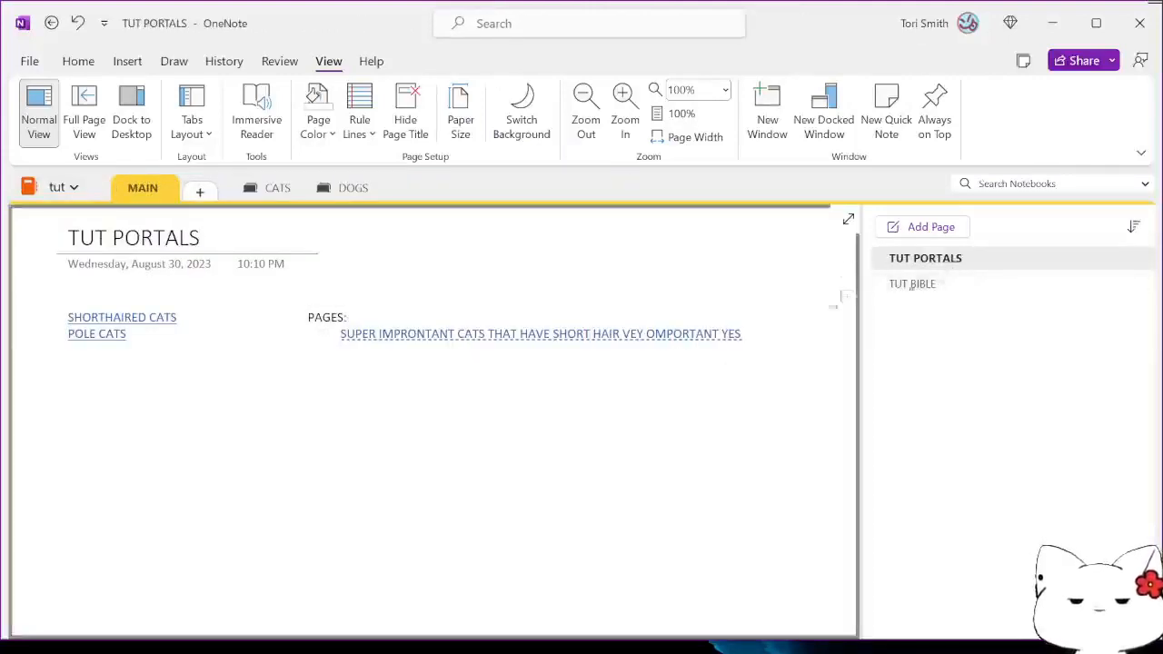
Follow the page link, open the fourth page of SHORTHAIRED CATS, and title it "BORING CAT STUFF".
left_click(400, 335)
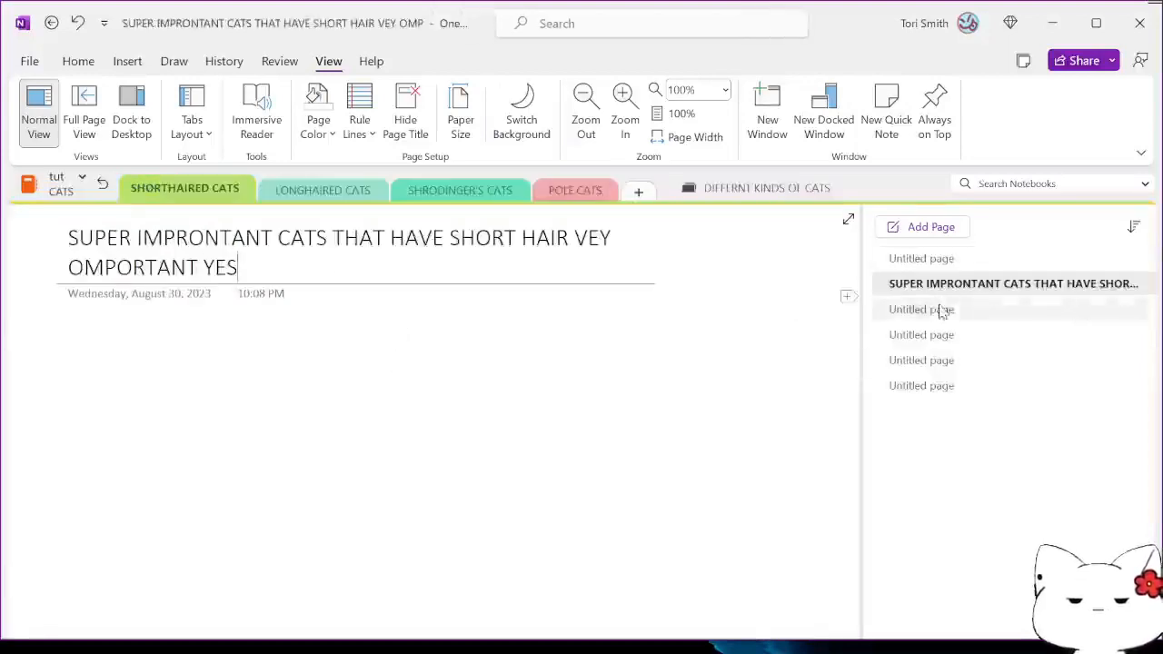
left_click(956, 336)
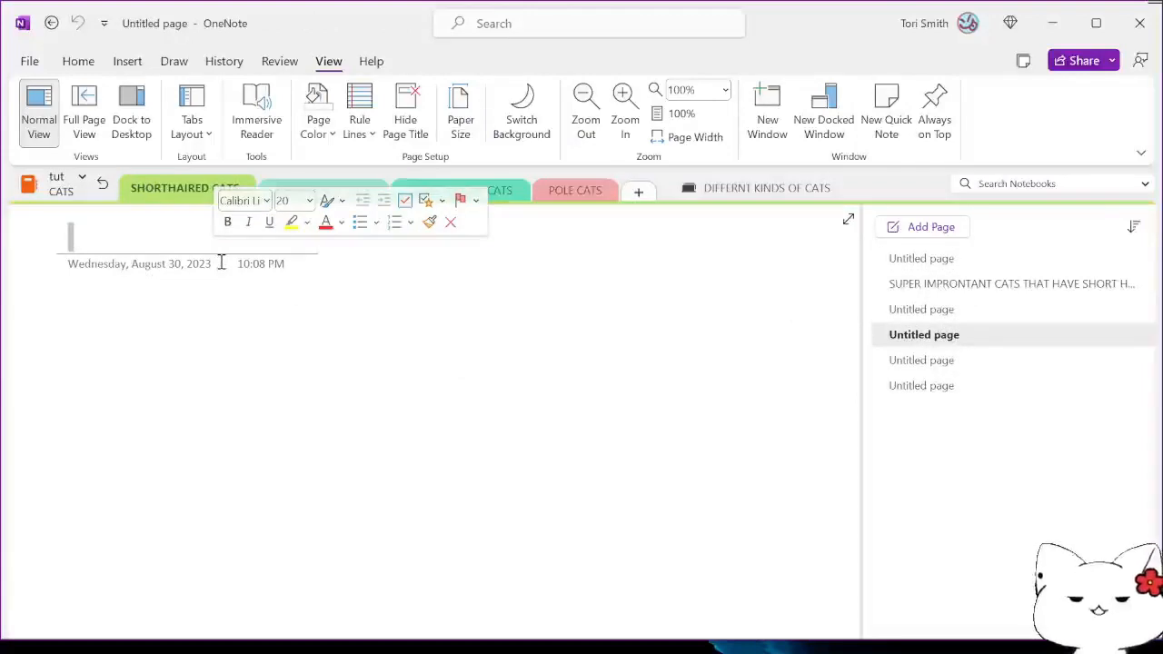
type("BORING")
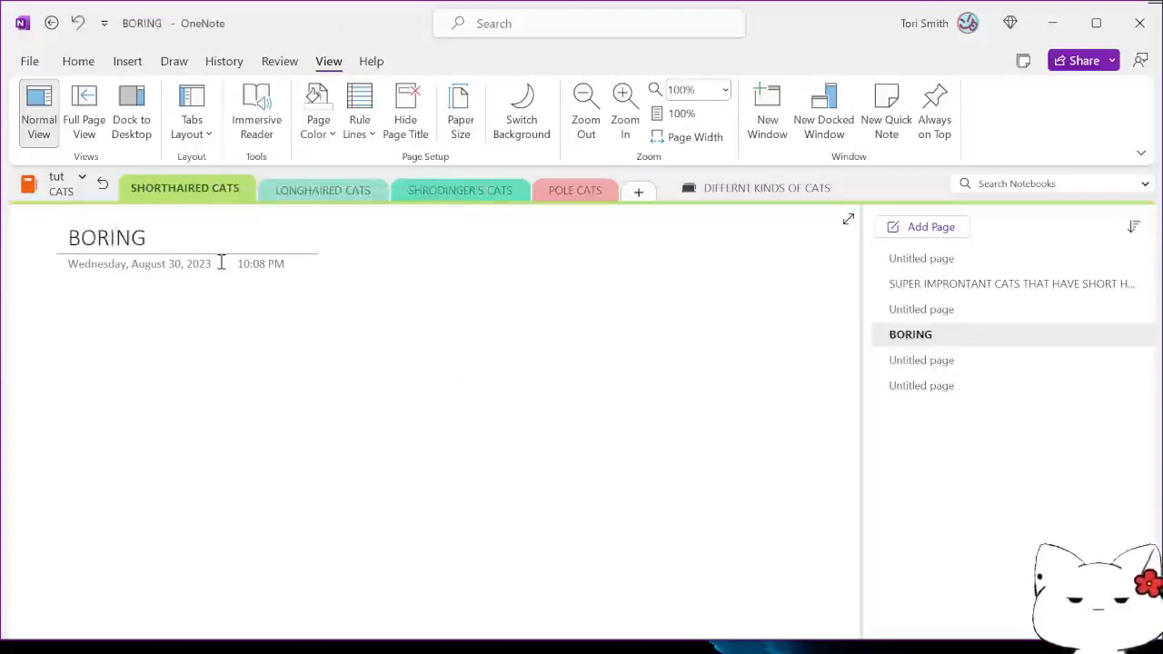
type(" CAT STUFF")
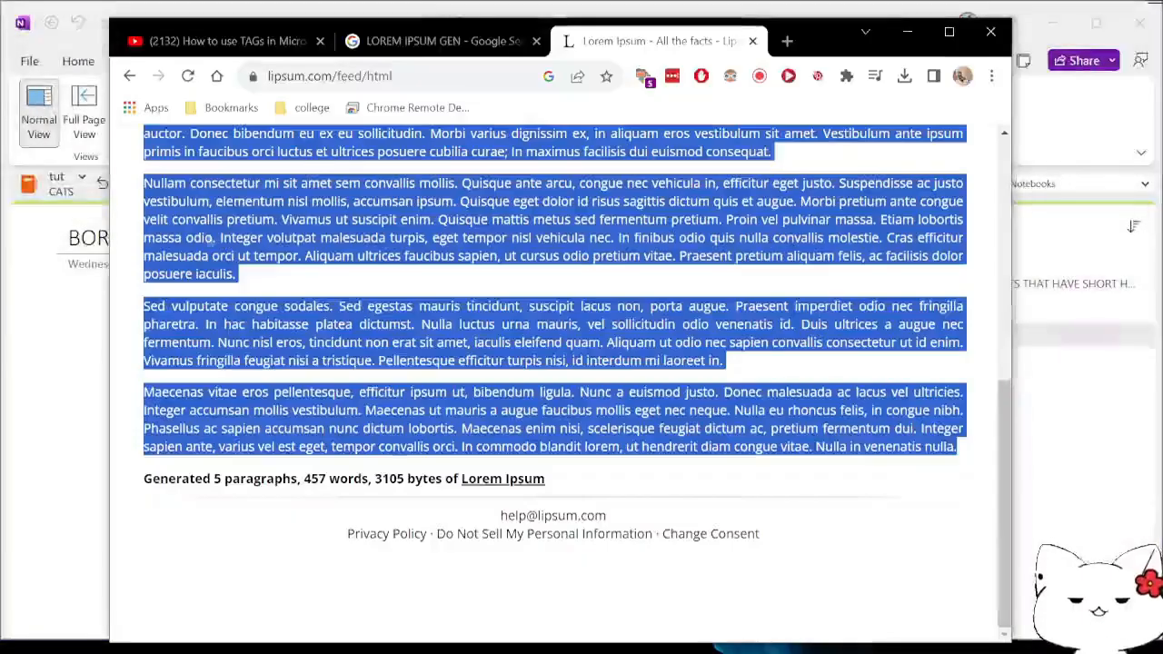
In the browser, copy the five selected lorem ipsum paragraphs from lipsum.com.
scroll(683, 285, "up", 4)
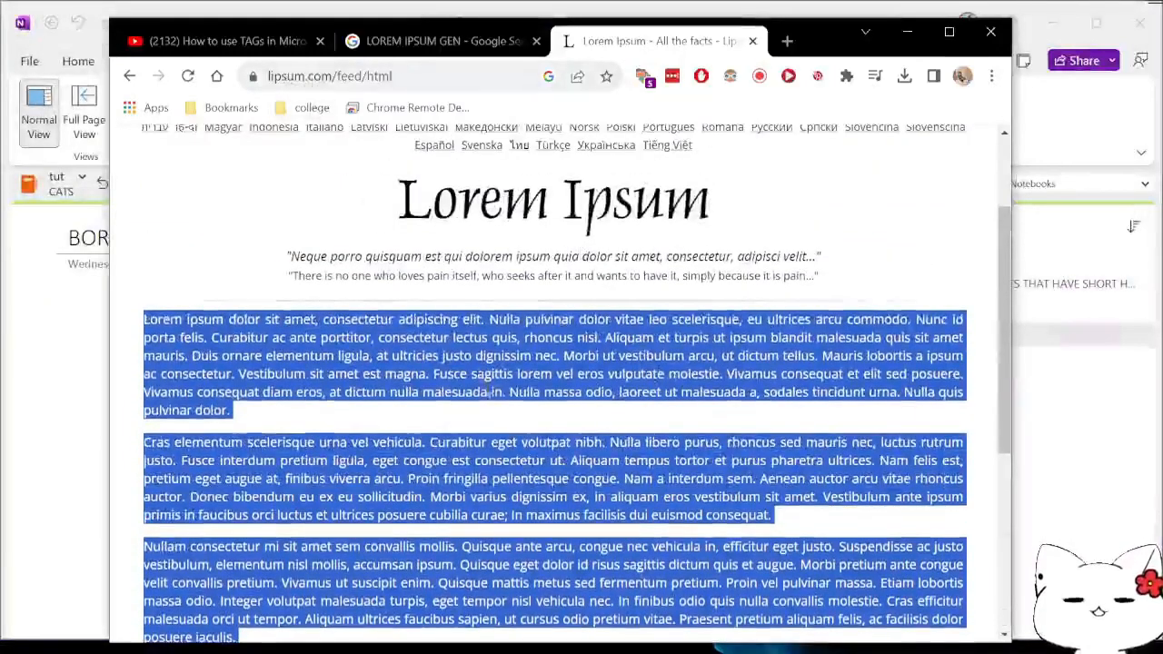
scroll(505, 385, "down", 2)
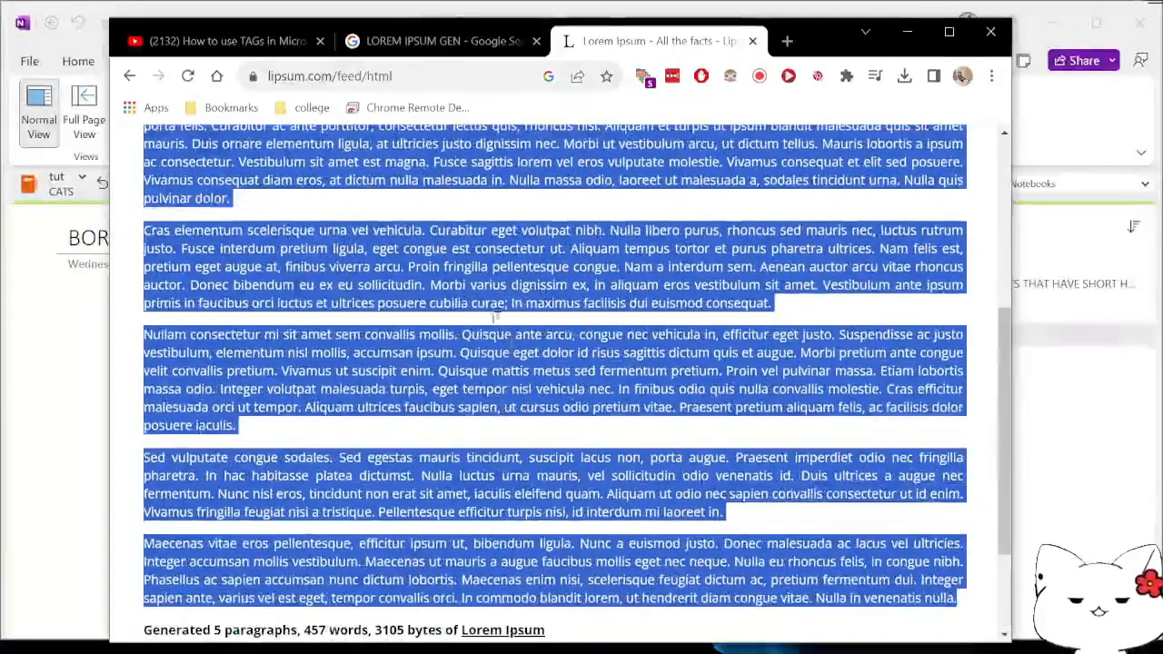
right_click(440, 272)
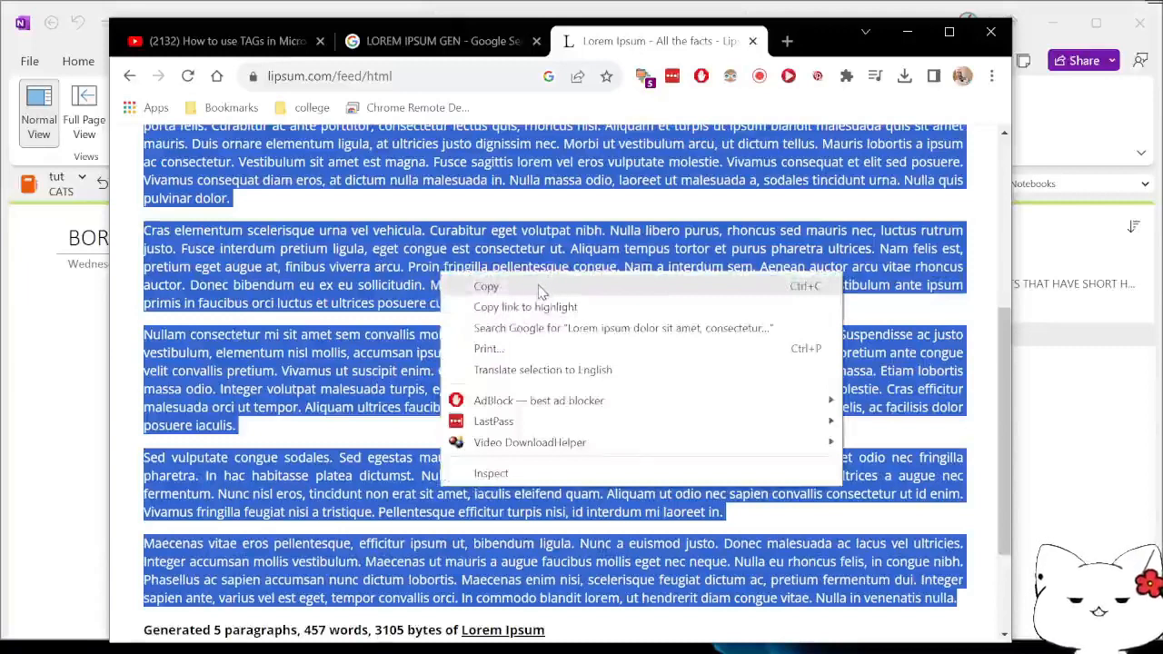
left_click(486, 286)
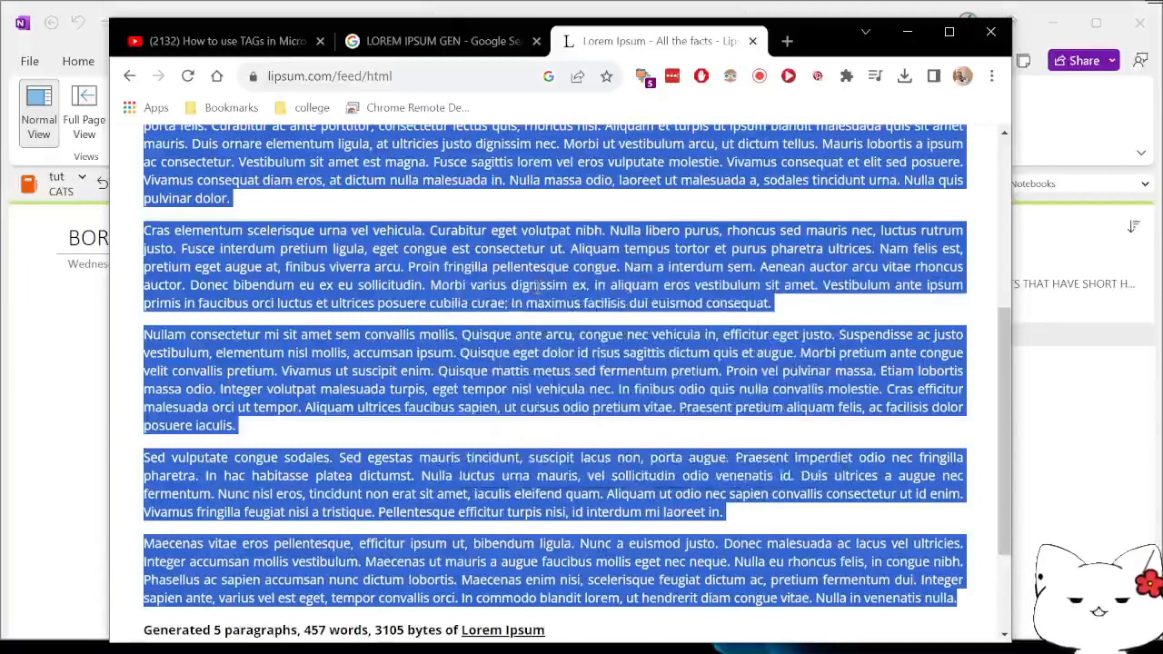
right_click(79, 317)
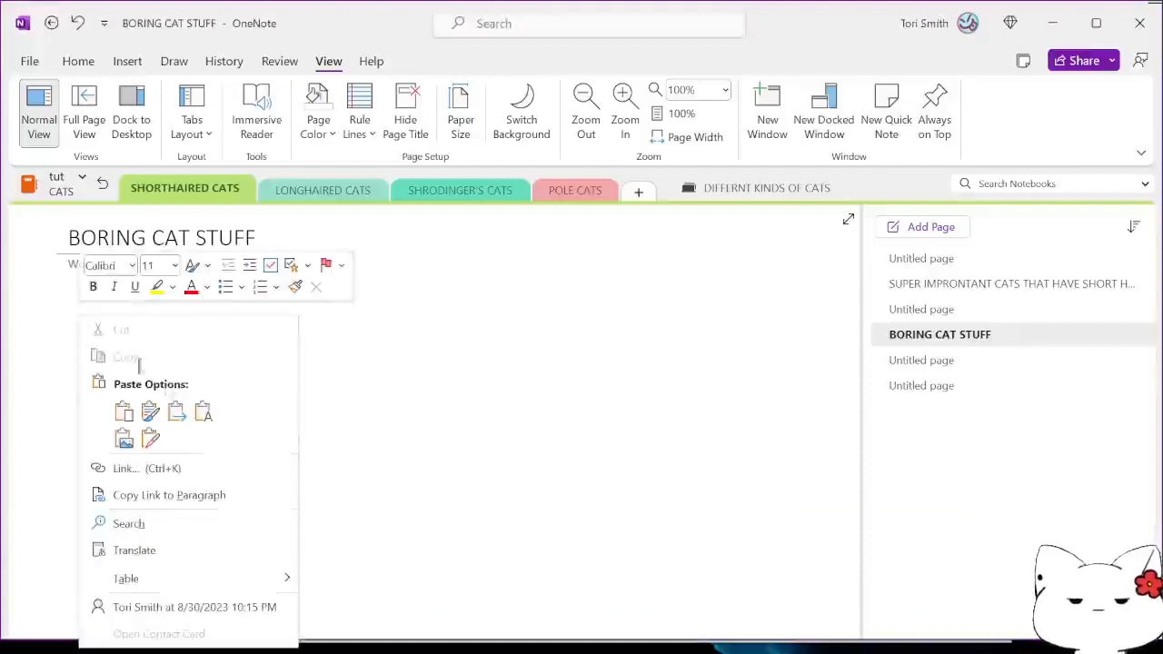
left_click(146, 469)
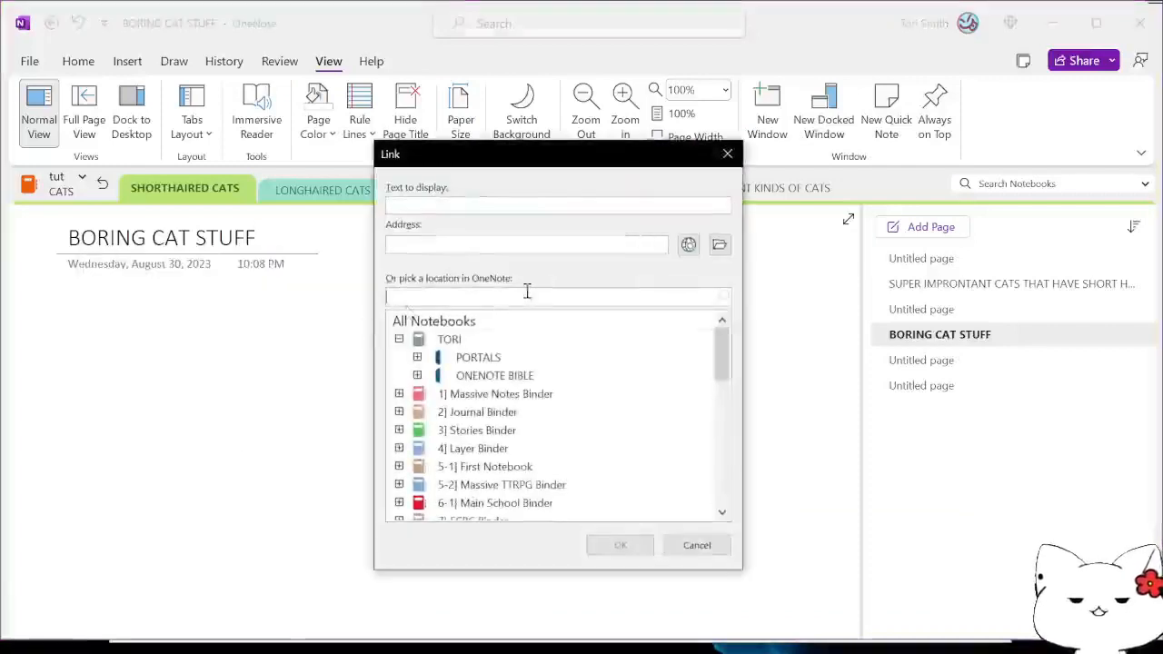
left_click(414, 244)
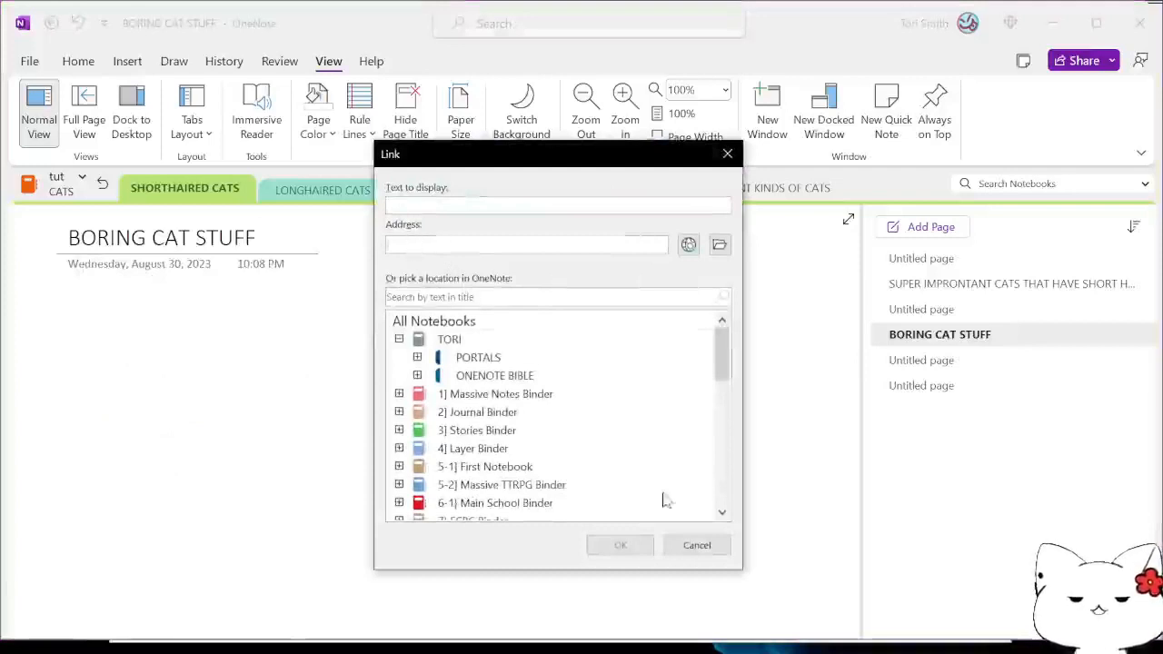
left_click(696, 545)
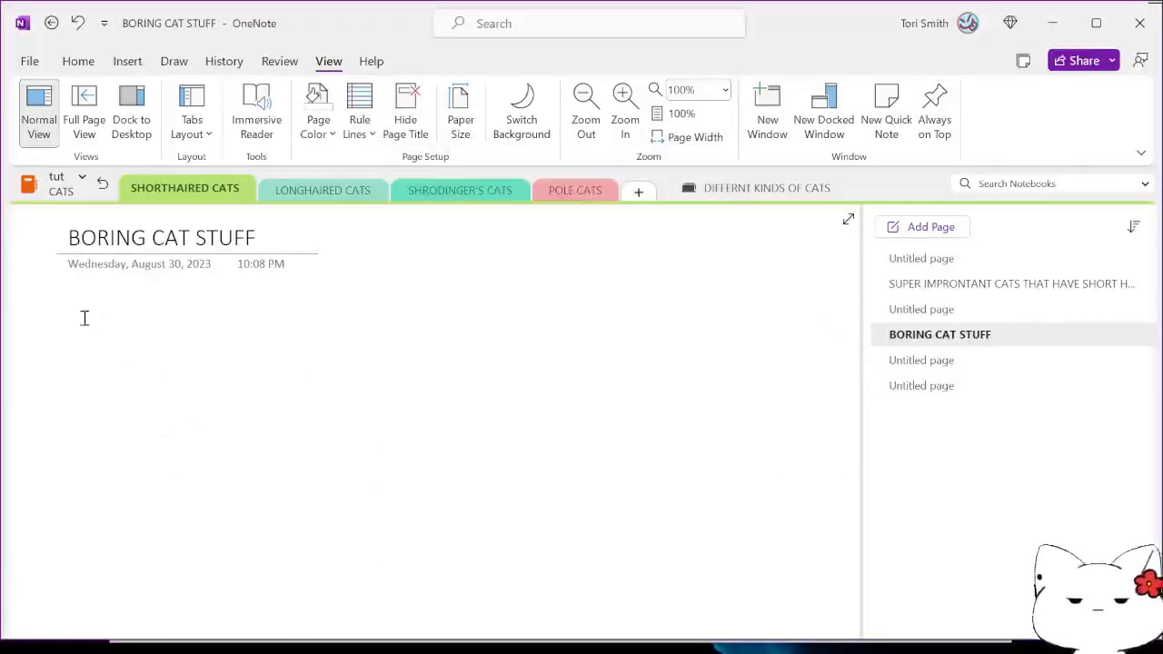
Paste the copied lorem ipsum paragraphs into the body of the BORING CAT STUFF page.
key("ctrl+v")
scroll(296, 347, "up", 5)
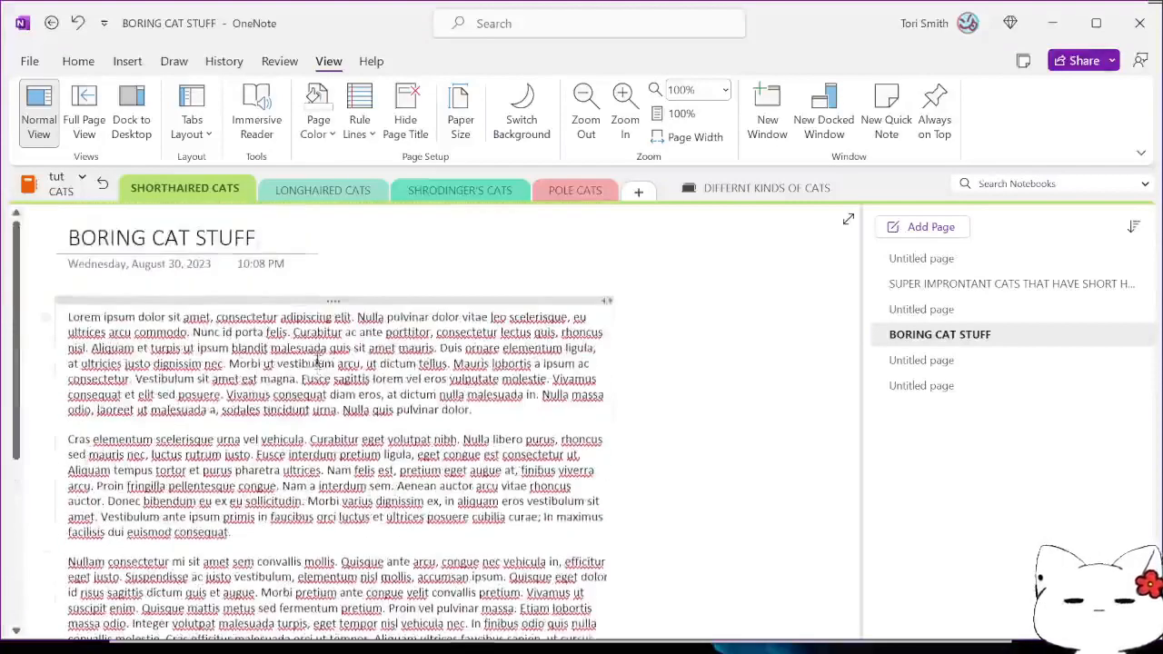
scroll(331, 363, "down", 6)
scroll(368, 370, "up", 3)
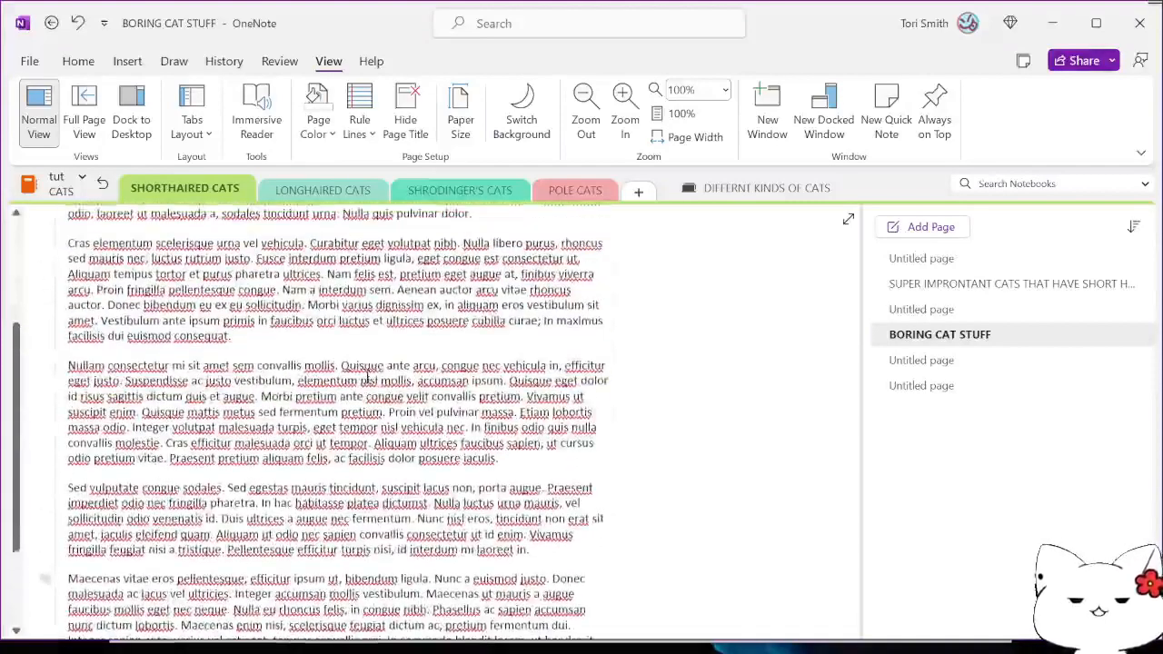
Copy the link to the paragraph starting "Sed vulputate congue sodales" and return to the TUT PORTALS page.
left_click_drag(537, 549, 67, 502)
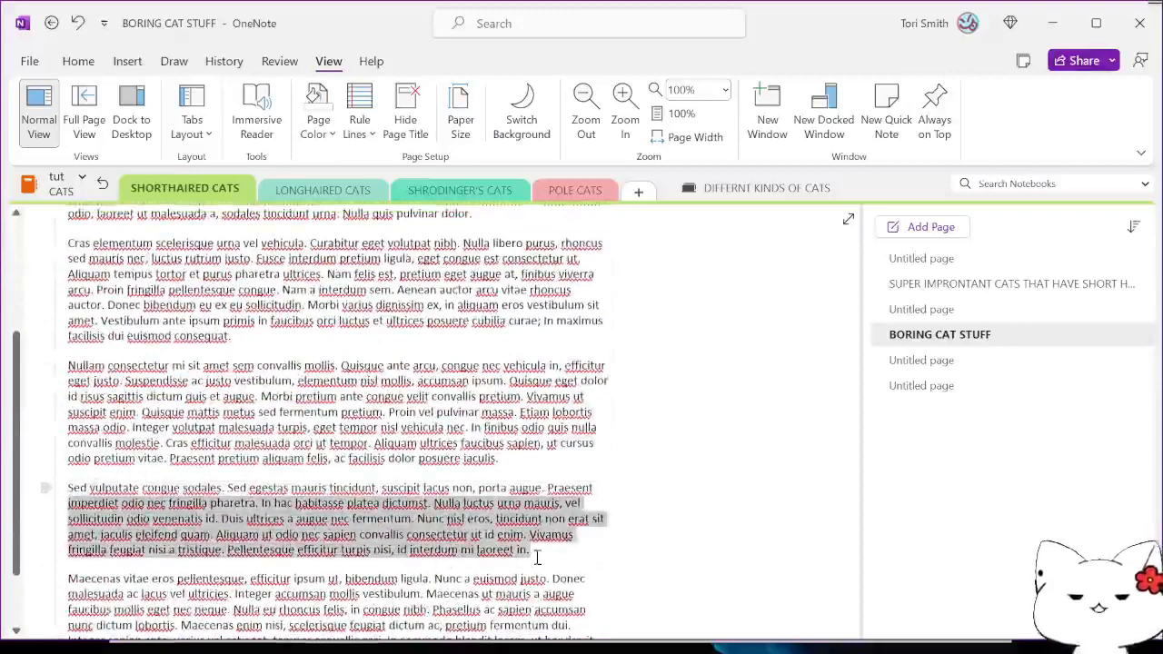
left_click_drag(447, 519, 251, 519)
right_click(279, 527)
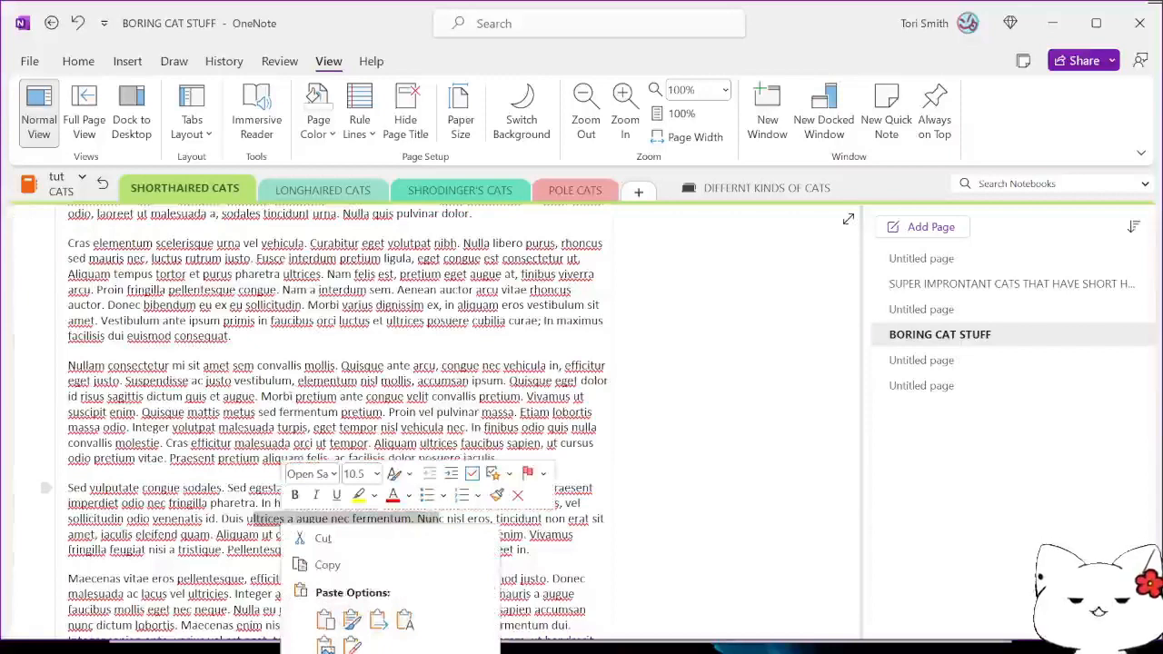
left_click(363, 651)
left_click(103, 186)
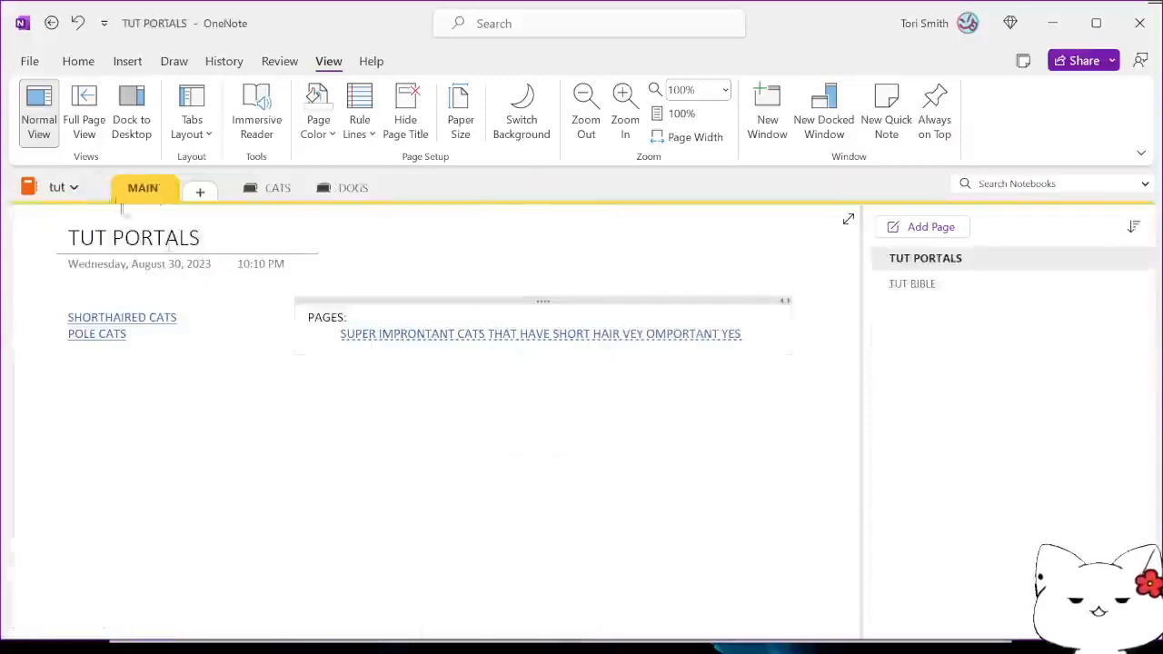
Add an "IMPORTANT NOTES:" heading below the page link in the PAGES note.
left_click(764, 344)
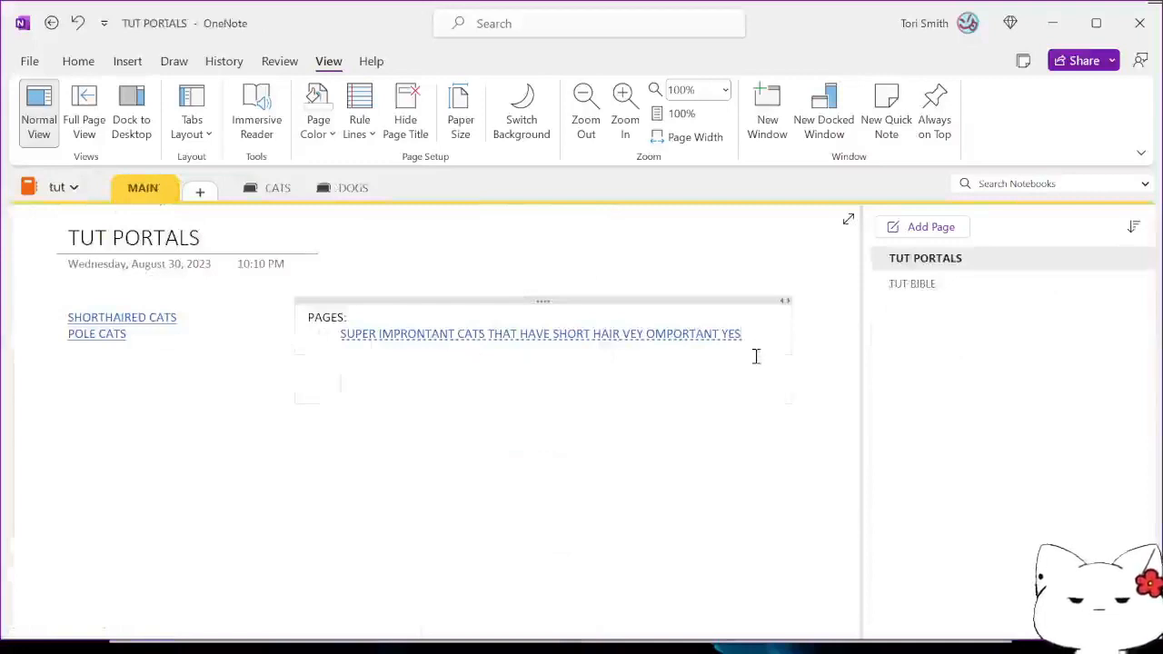
type("IMPORTAN")
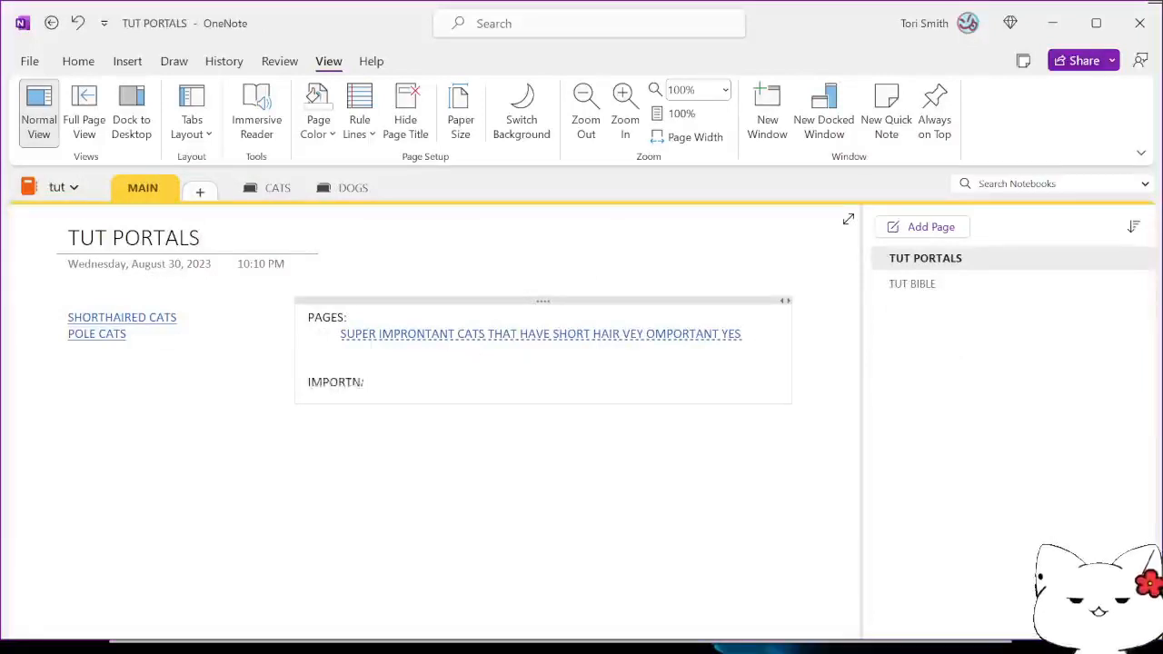
type("T NOTES")
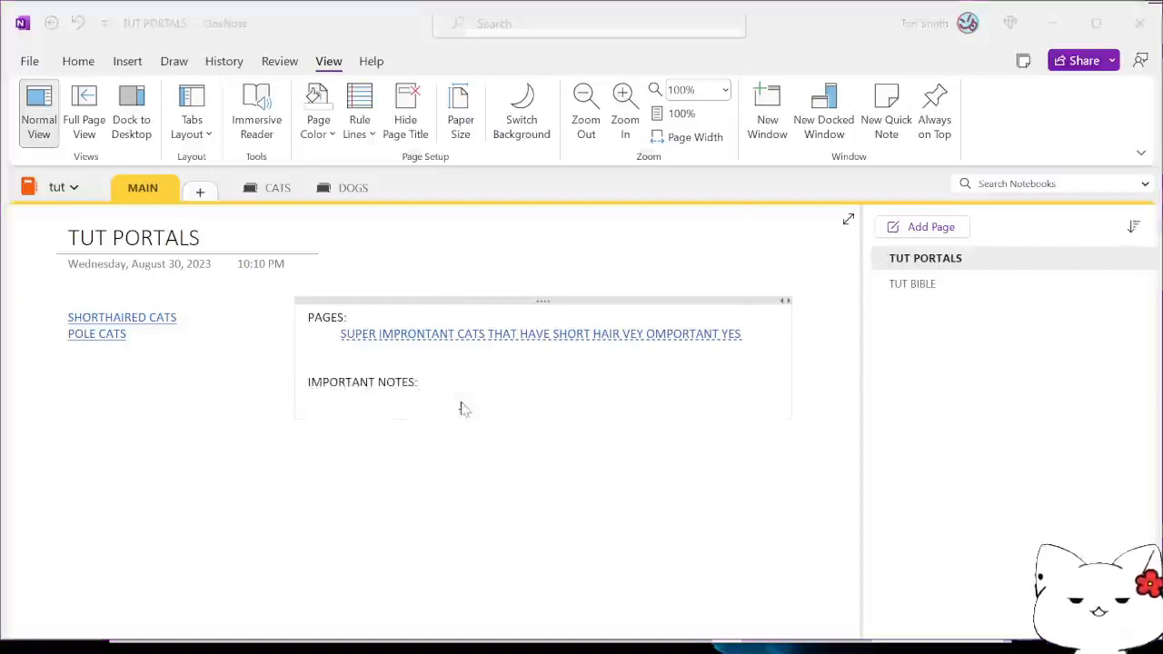
Insert a link to the copied paragraph under IMPORTANT NOTES, with "RANDOM PARAGRAHB" as its display text.
key("ctrl+k")
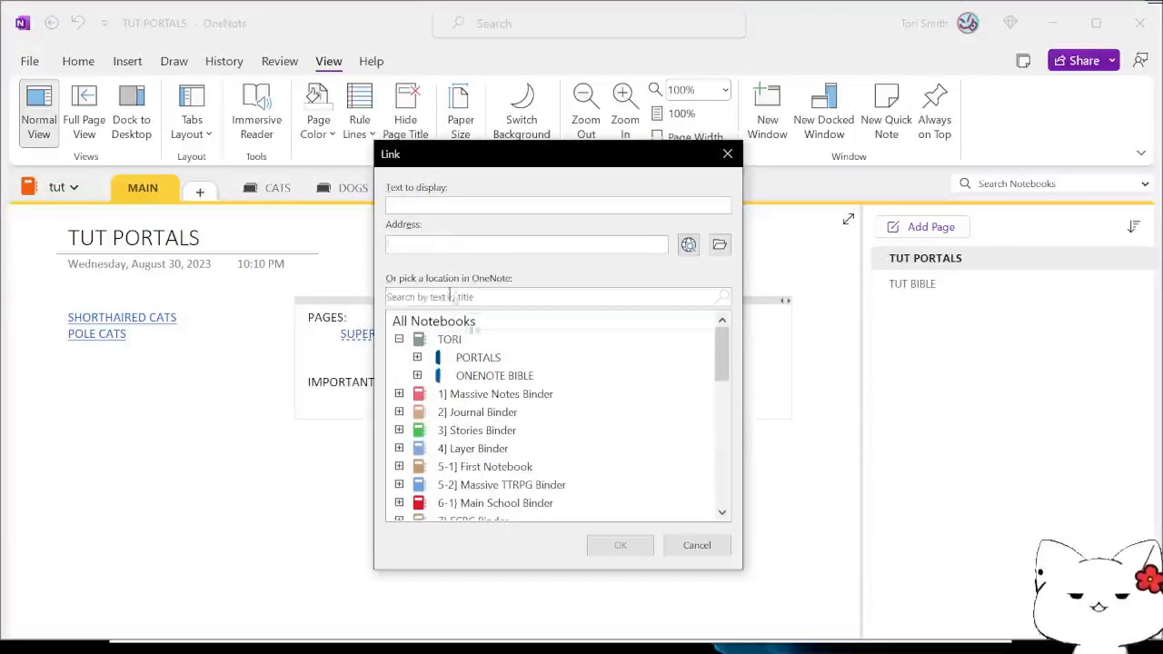
left_click(482, 449)
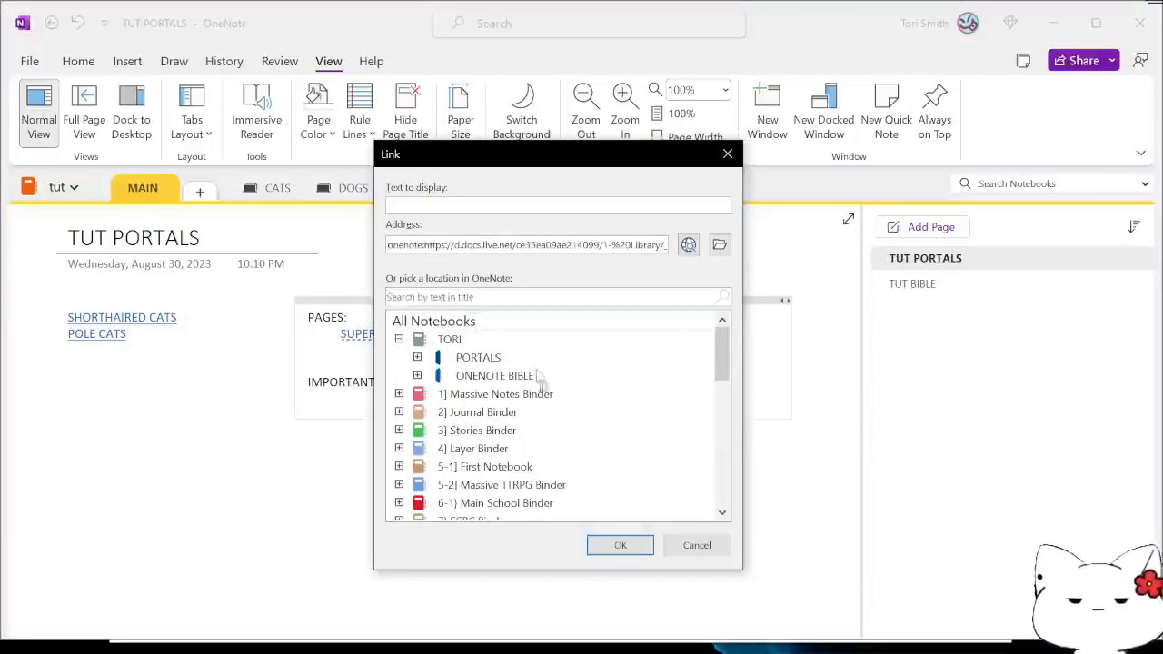
left_click_drag(533, 245, 338, 261)
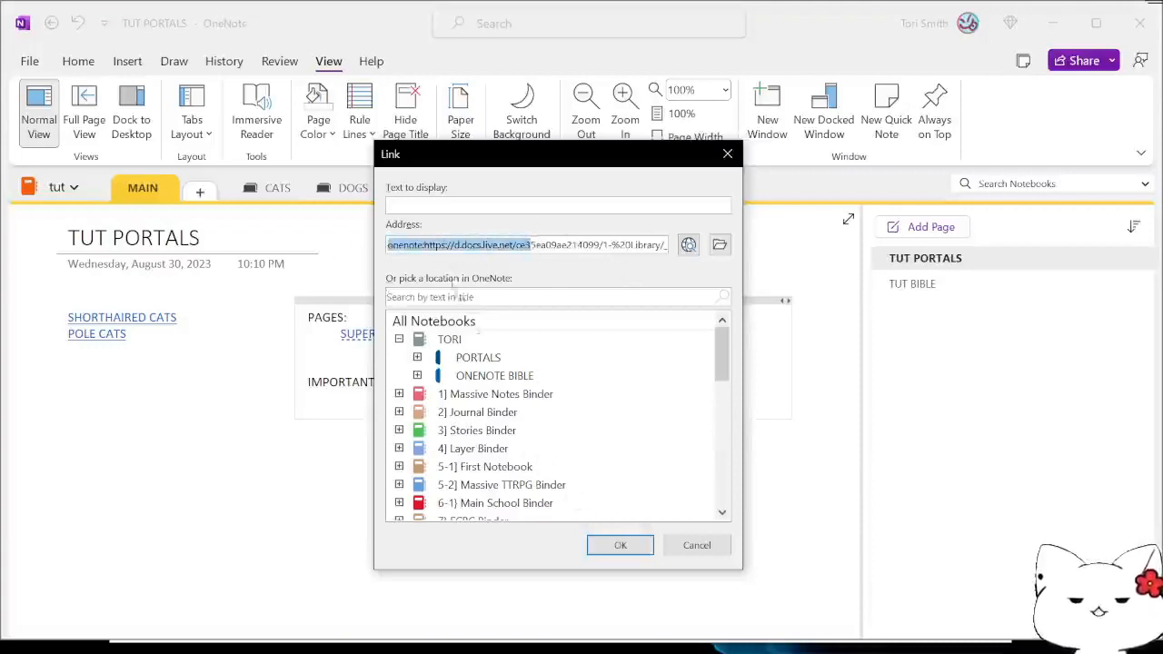
left_click(446, 207)
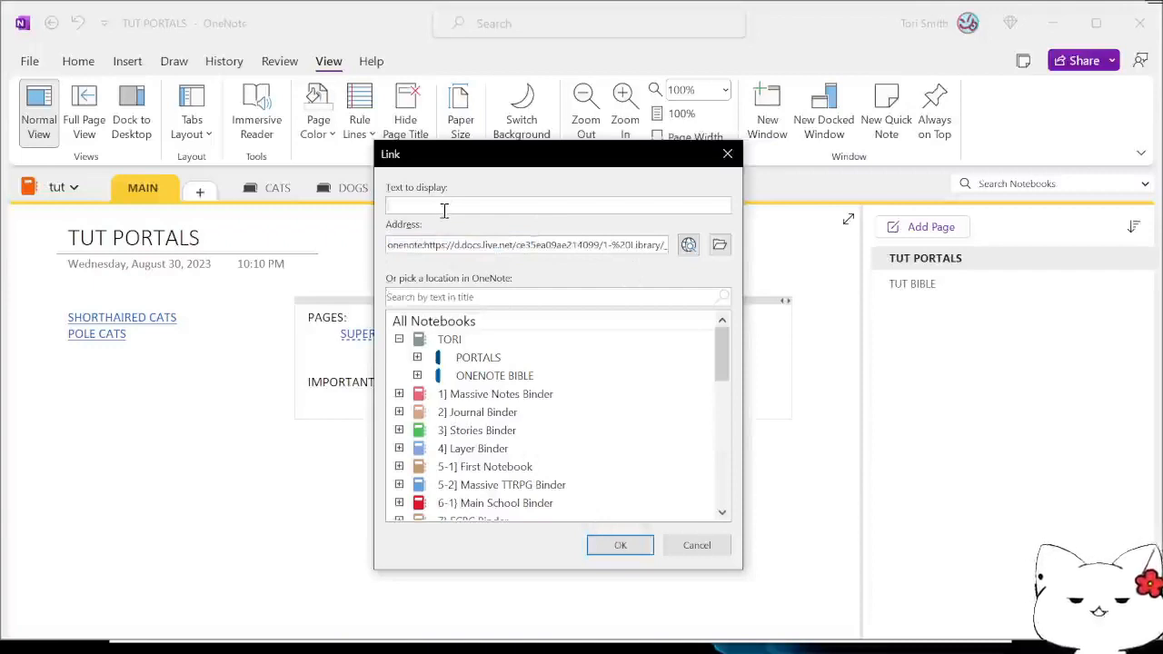
type("RANU")
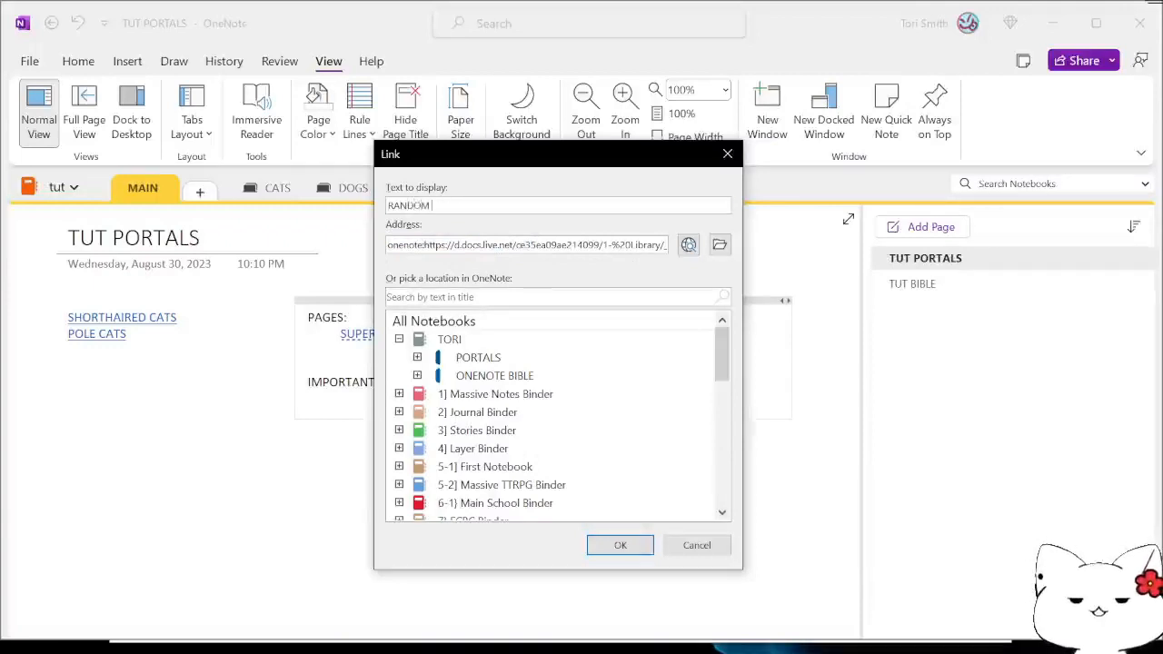
type("OM PARAGRAPH")
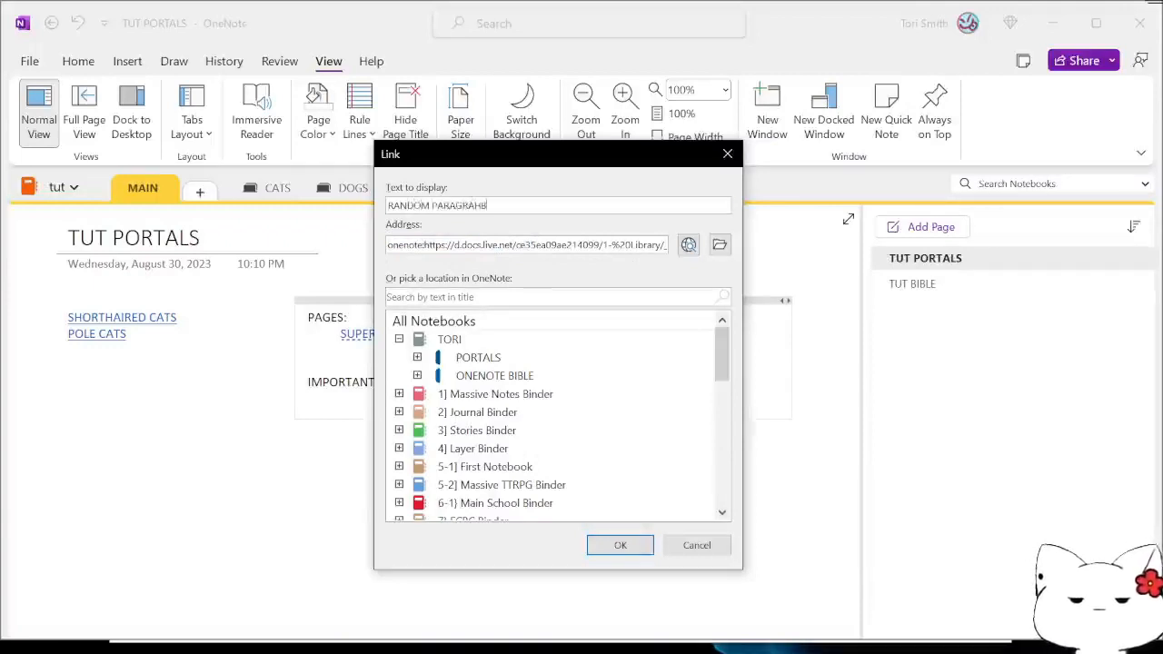
left_click(623, 545)
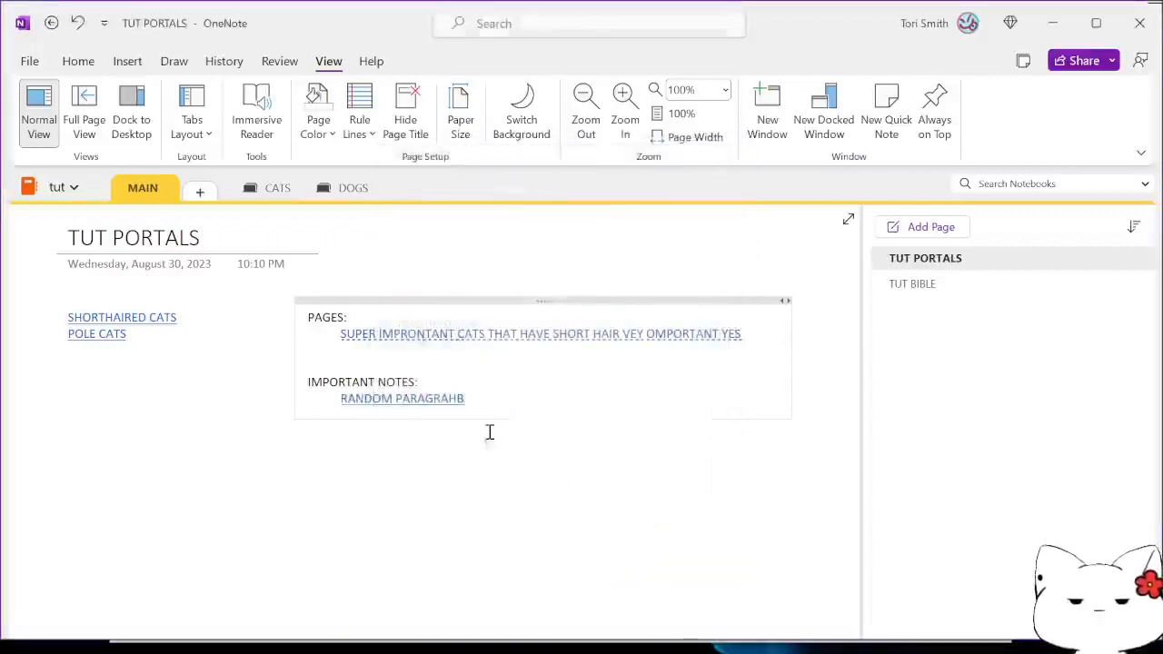
Follow the RANDOM PARAGRAHB link to check its target on the BORING CAT STUFF page, and return to TUT PORTALS.
left_click(427, 400)
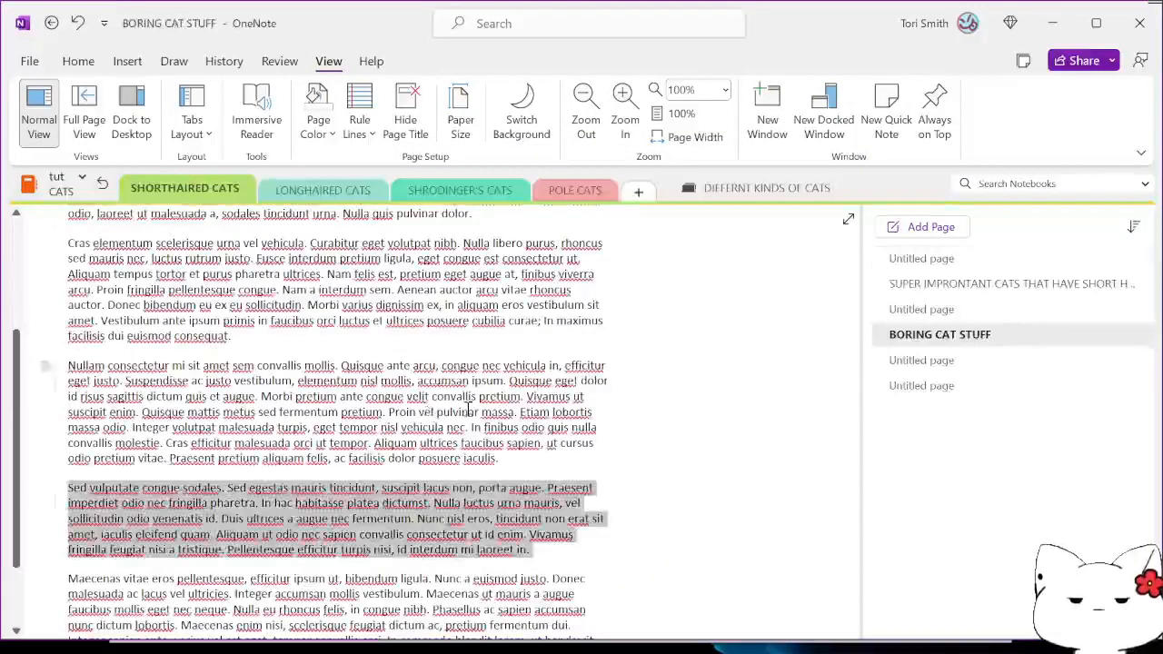
left_click_drag(472, 427, 354, 340)
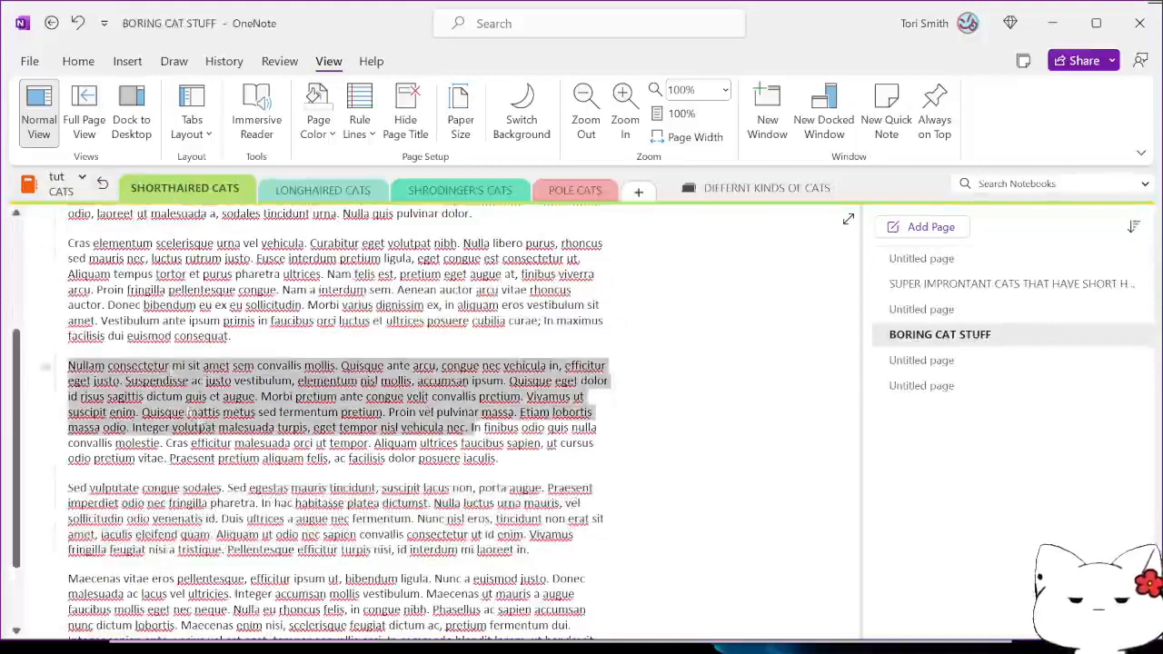
left_click_drag(287, 305, 68, 238)
scroll(238, 263, "up", 3)
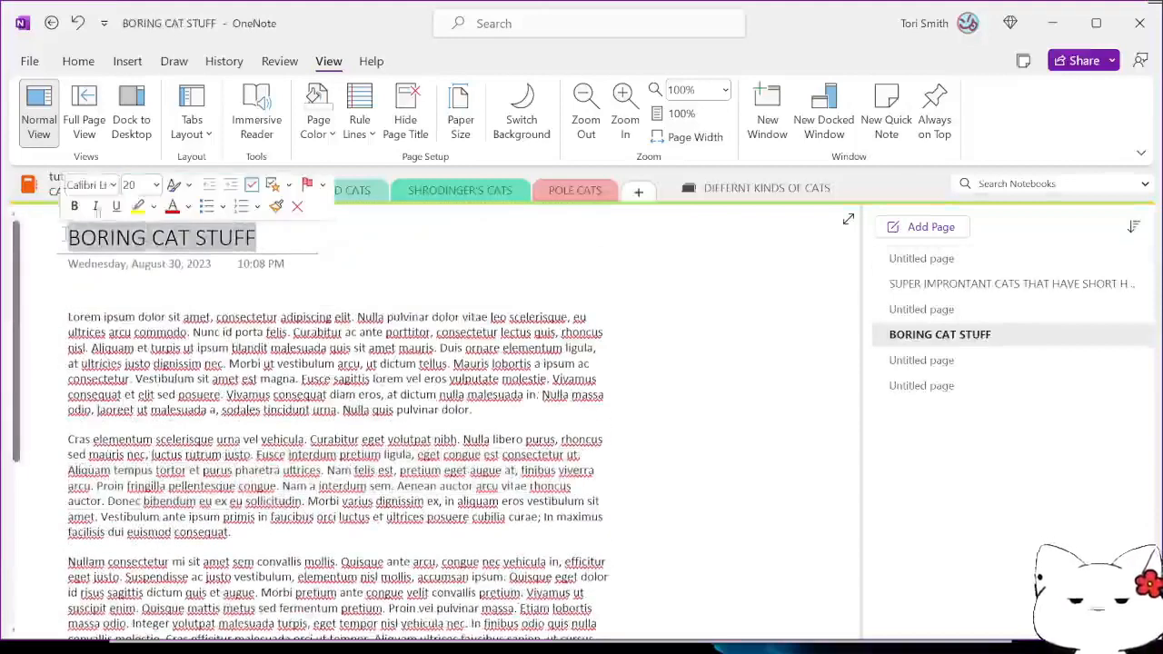
left_click_drag(259, 238, 195, 238)
left_click(102, 184)
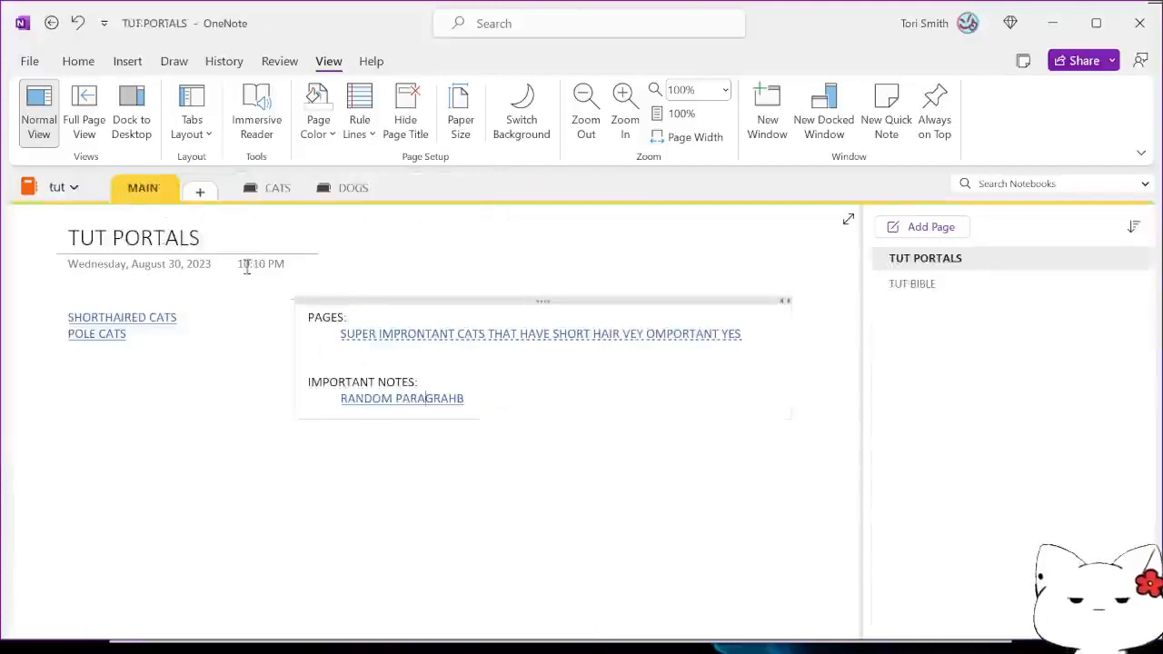
Reopen the linked paragraph from IMPORTANT NOTES, view the start of its page, and go back to TUT PORTALS.
left_click(403, 398)
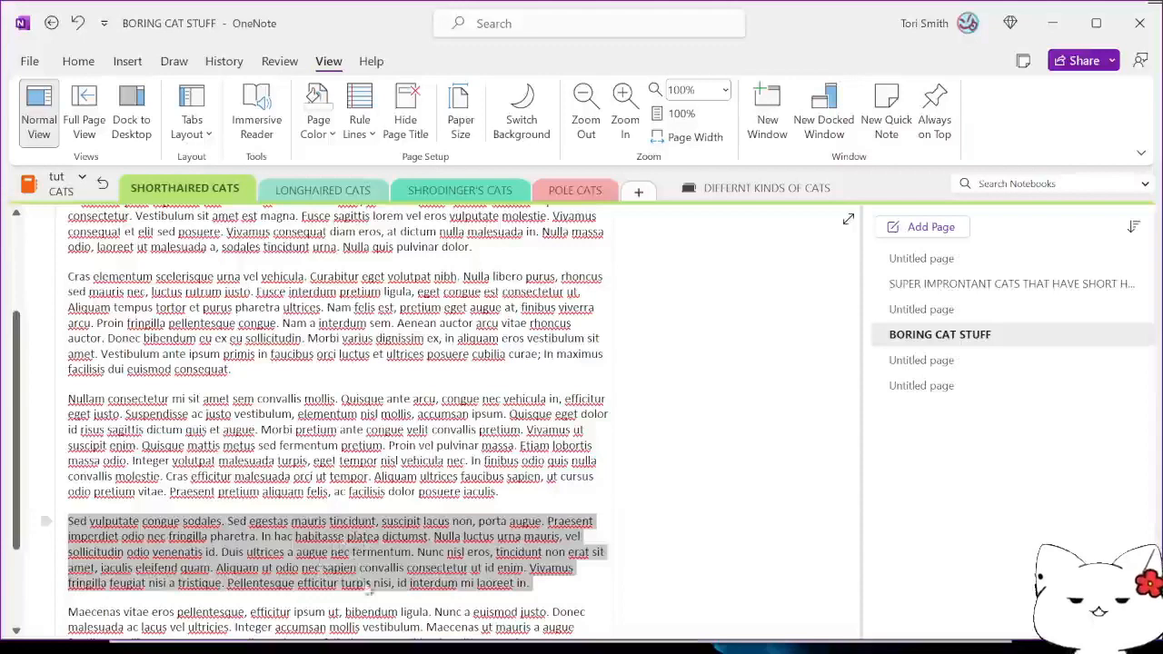
scroll(763, 399, "up", 3)
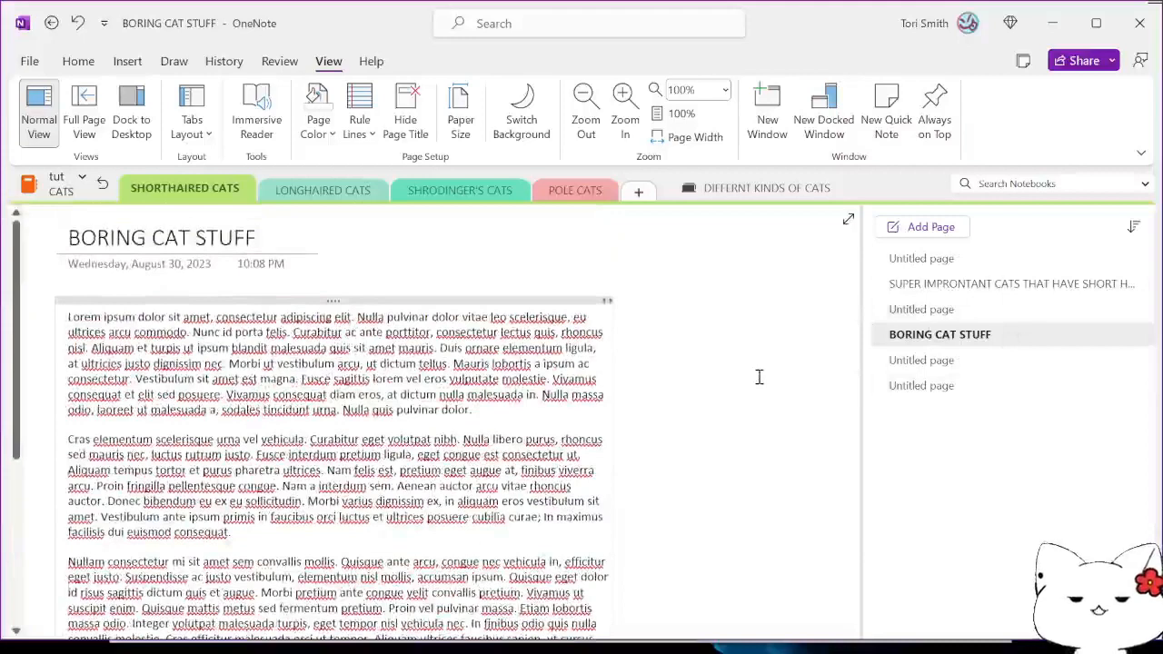
left_click(103, 184)
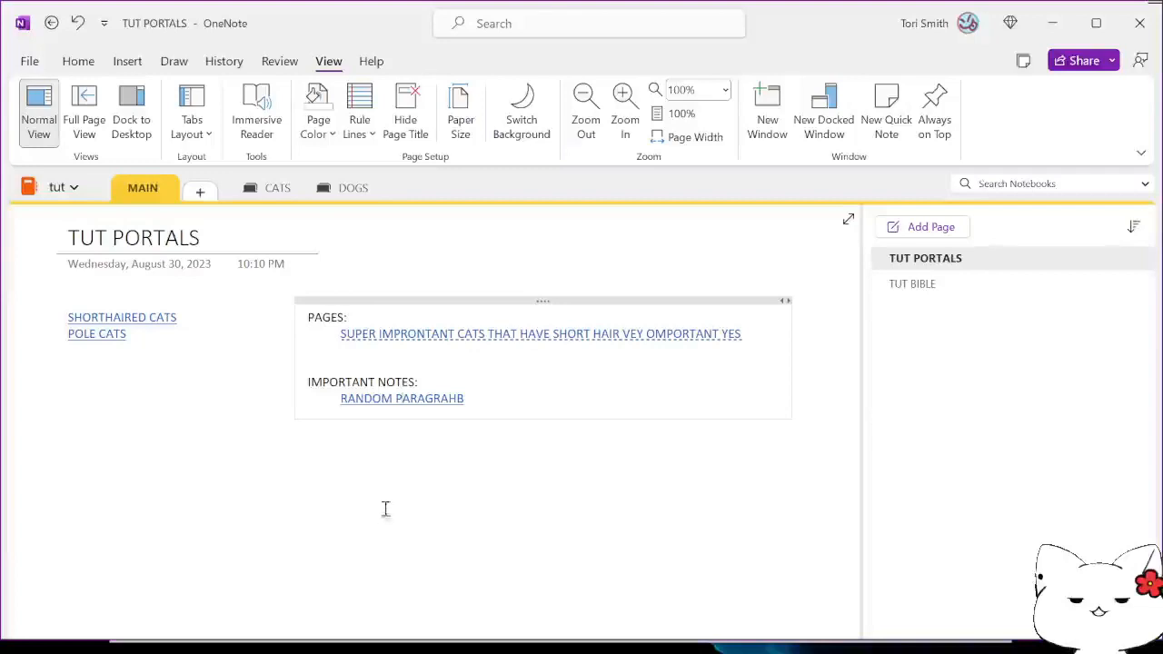
Add a separate note reading "THEREALTOEBEANS.COM" in the empty area below the IMPORTANT NOTES list.
left_click(328, 516)
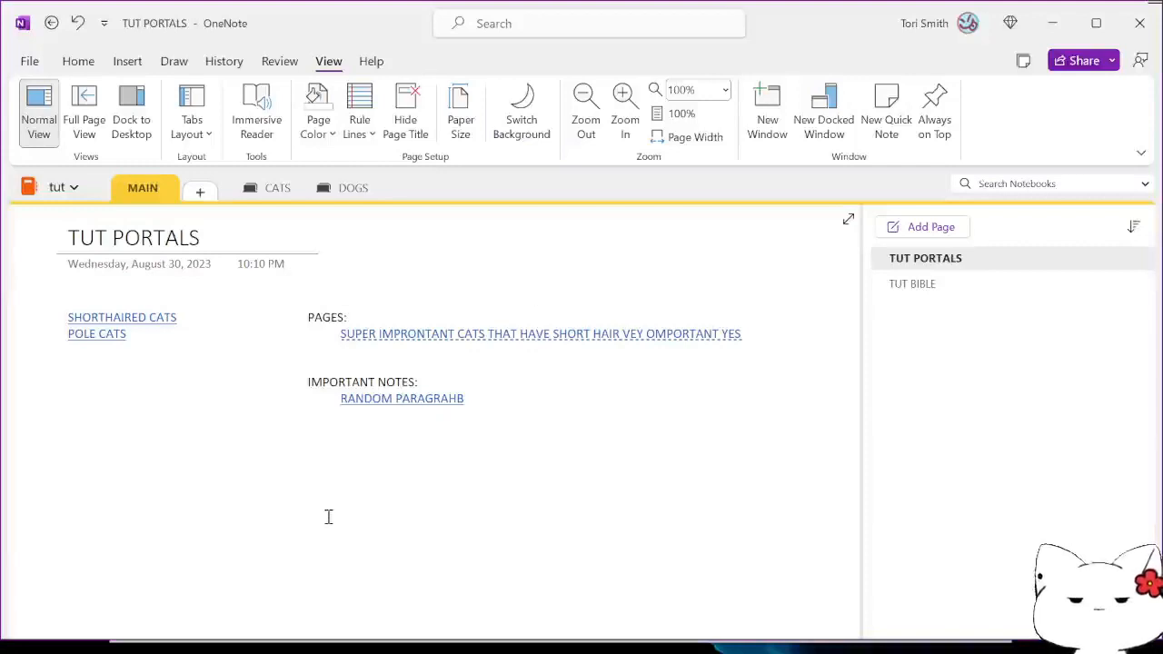
type("THEREAL")
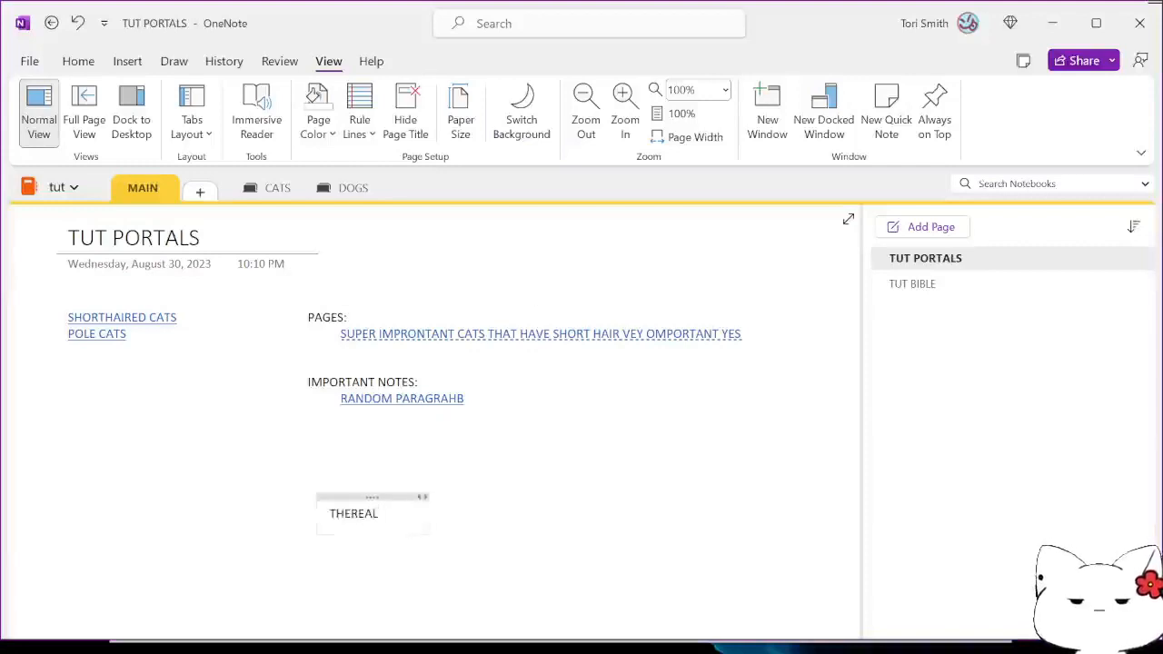
type("TOEBEANS.COM")
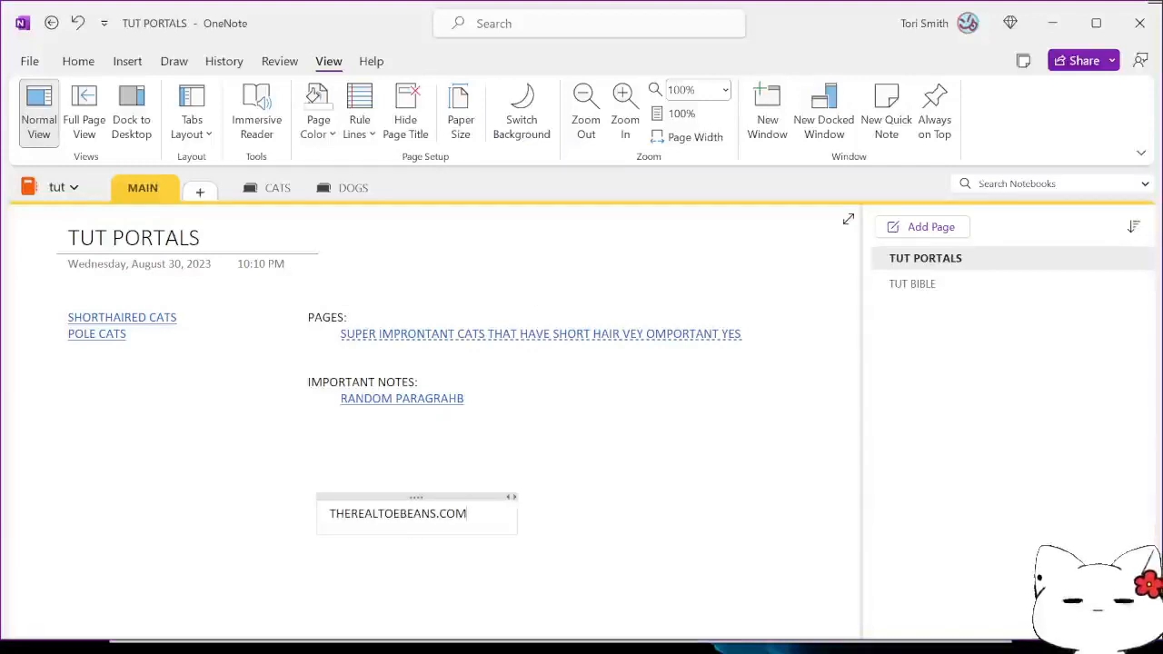